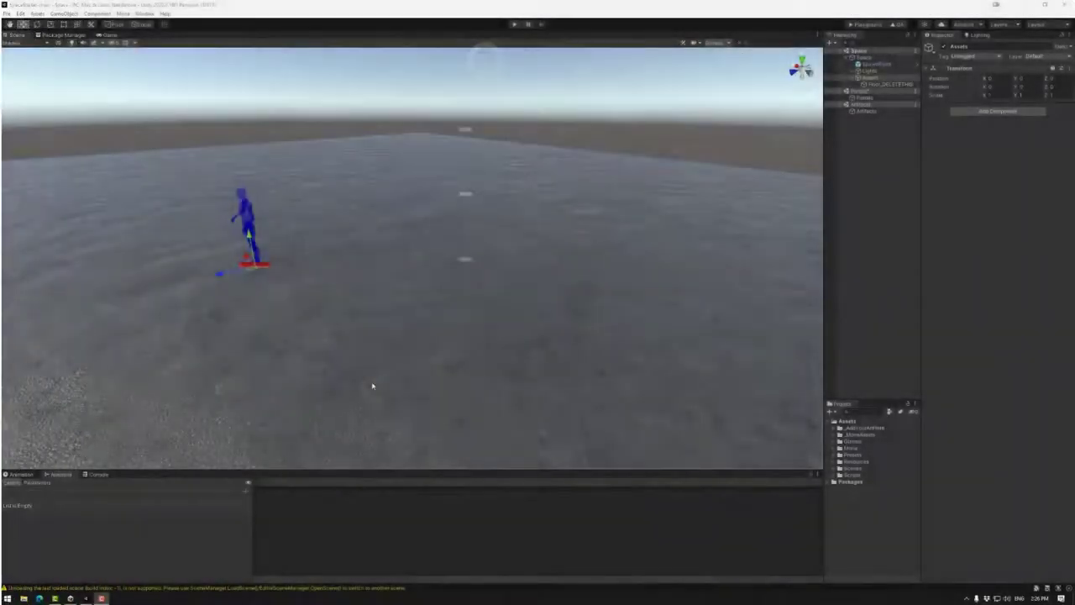
left_click_drag(372, 385, 509, 253, "alt")
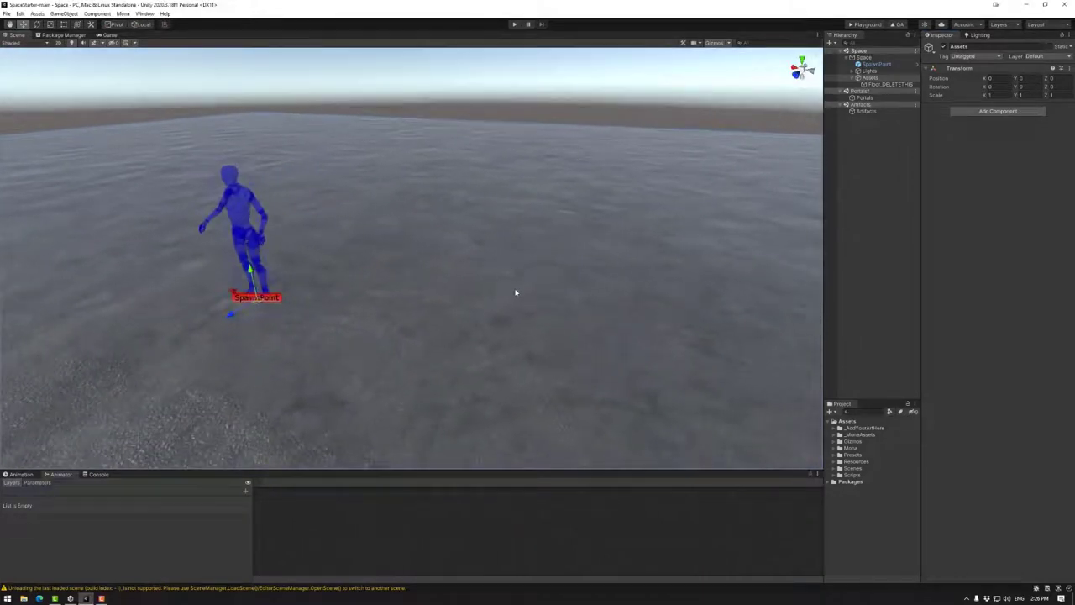
left_click(862, 98)
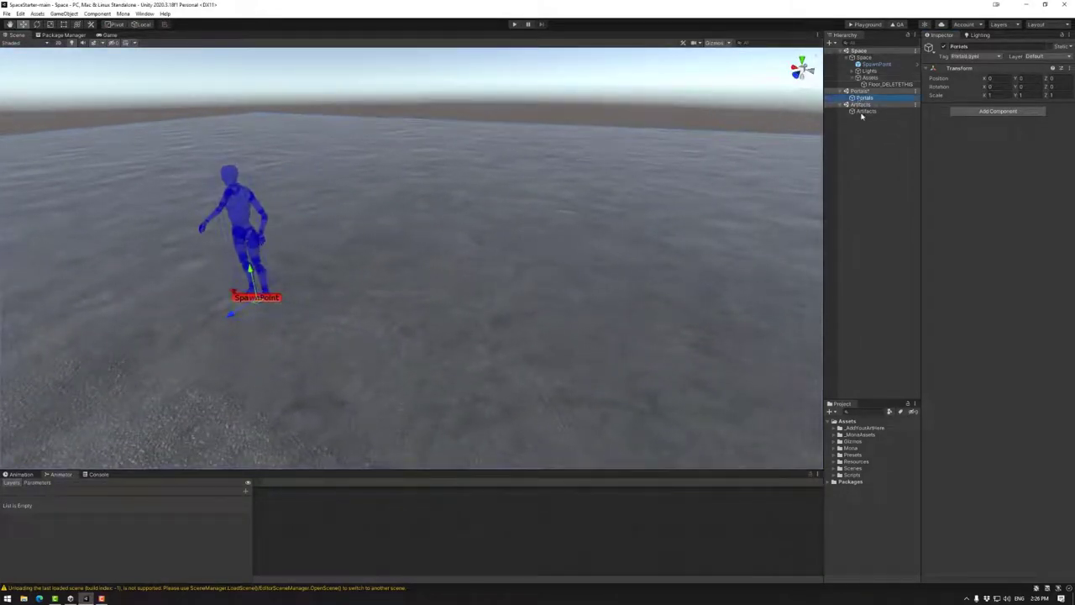
left_click(870, 77)
key("f")
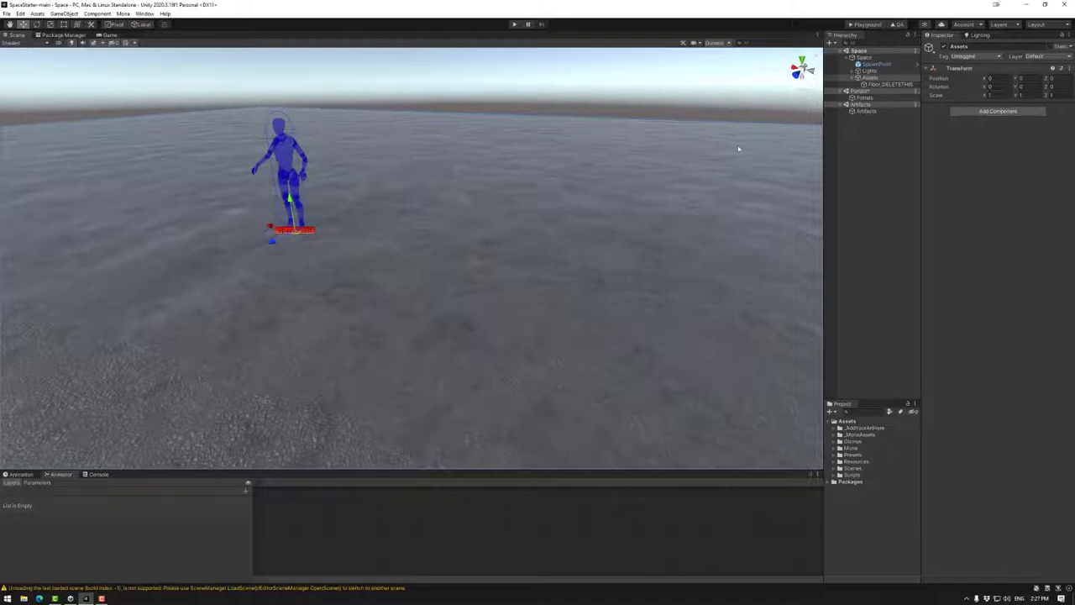
Step: Create a cube inside the Assets object and move it beside the spawn point, at about X -3.5, Y 0.5
right_click(867, 77)
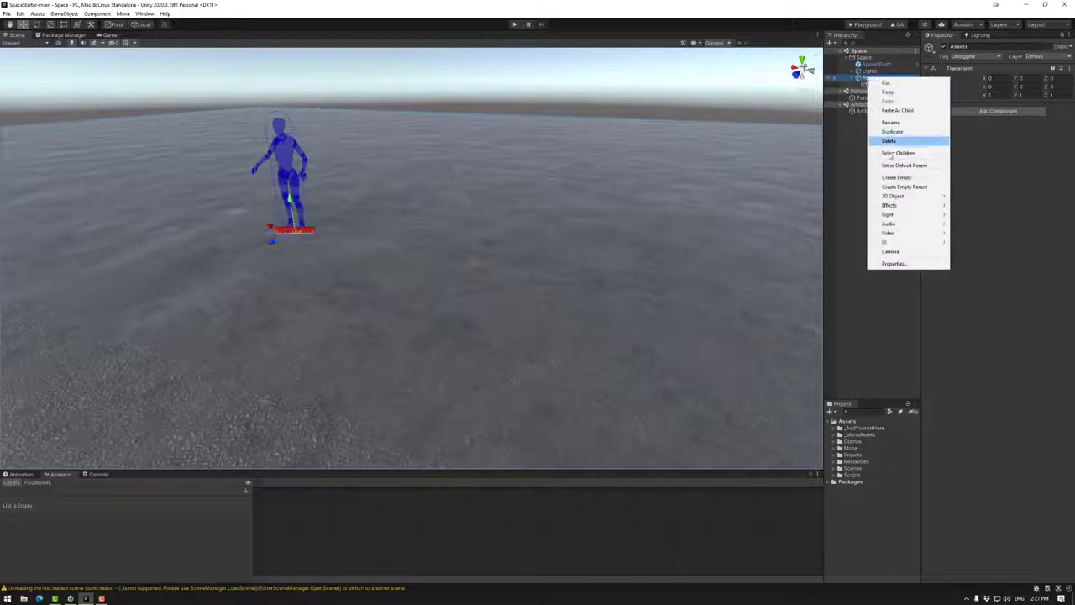
mouse_move(896, 196)
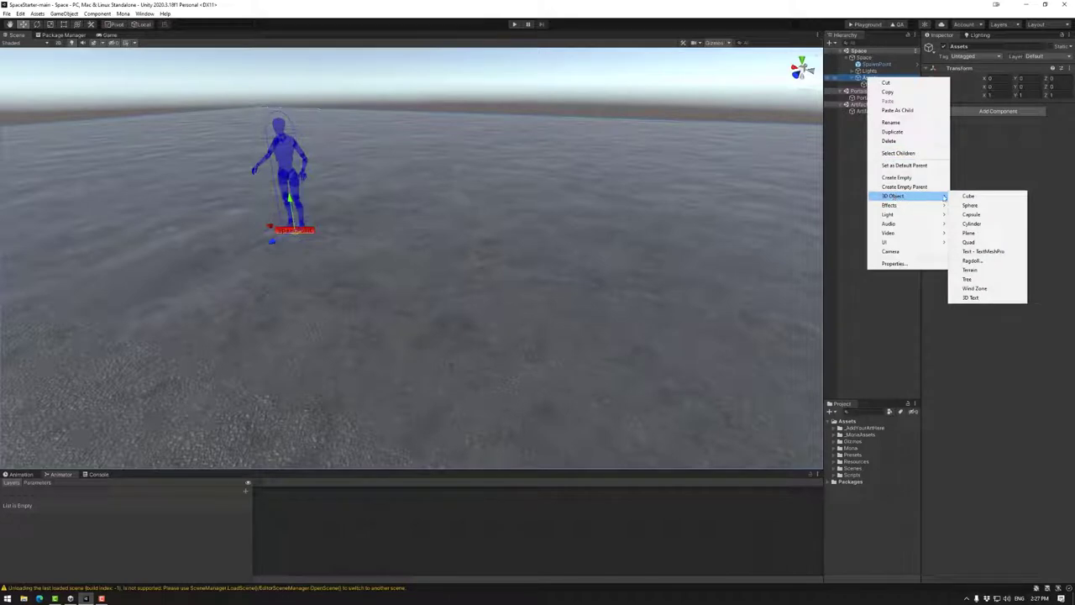
left_click(969, 196)
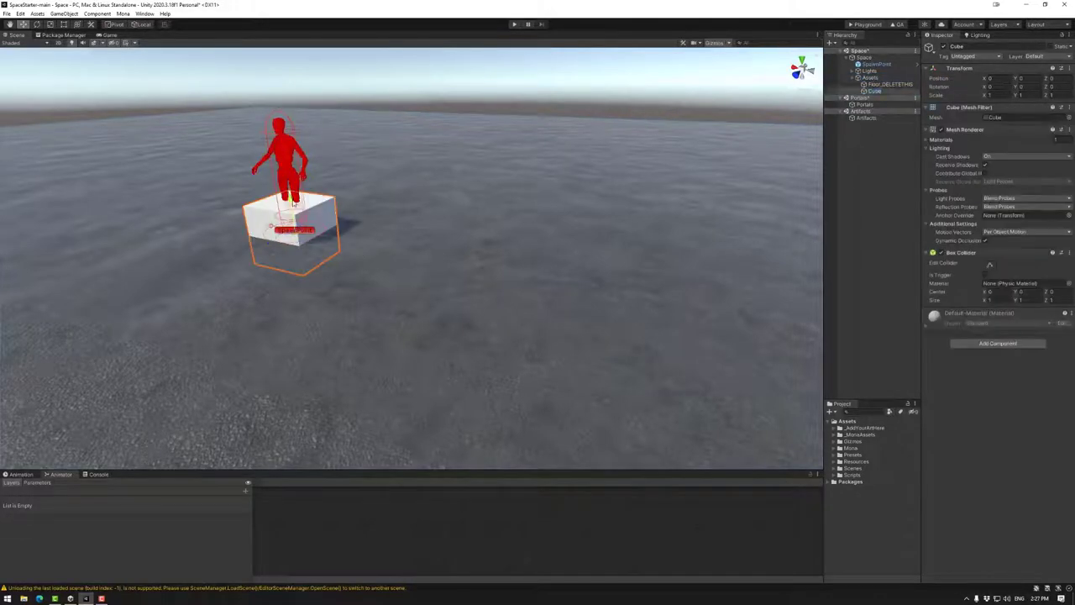
left_click_drag(290, 229, 494, 238)
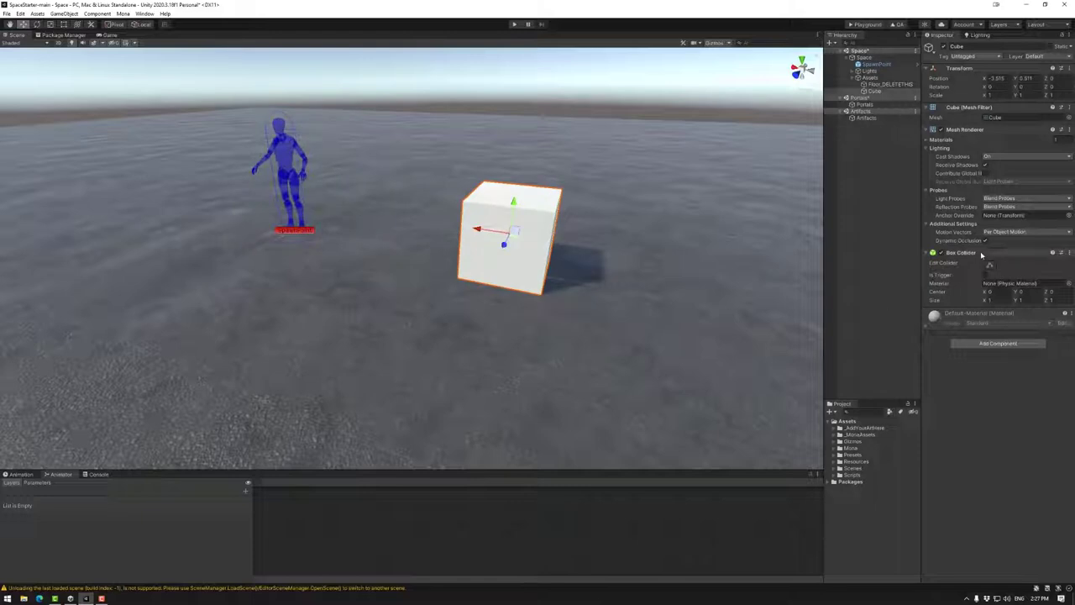
Step: Edit the cube's Box Collider by slightly adjusting its top and side faces in the scene
middle_click_drag(607, 254, 481, 264)
scroll(526, 263, "up", 3)
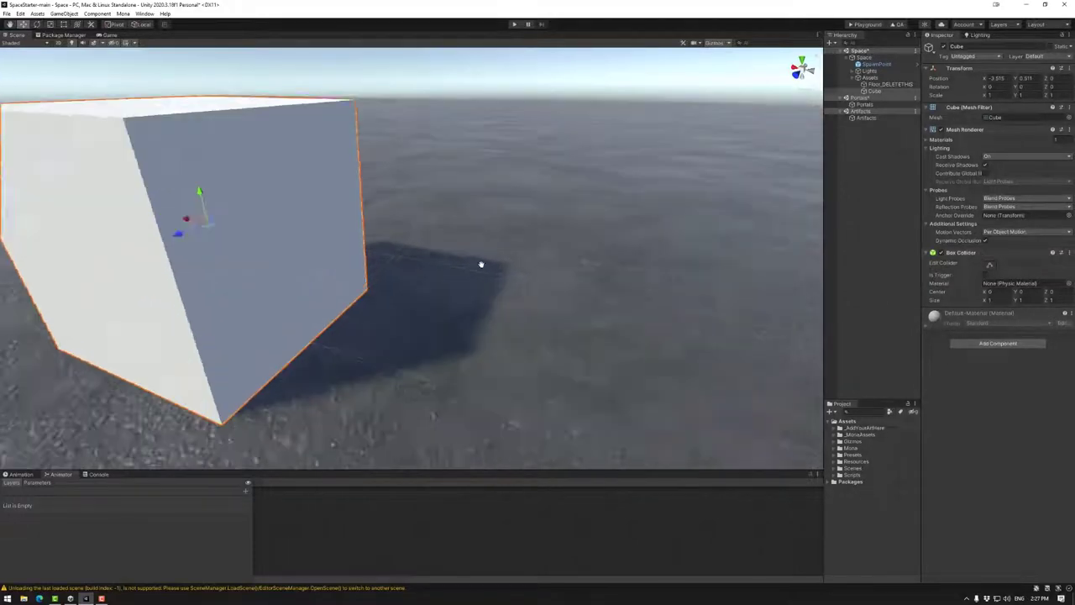
key("f")
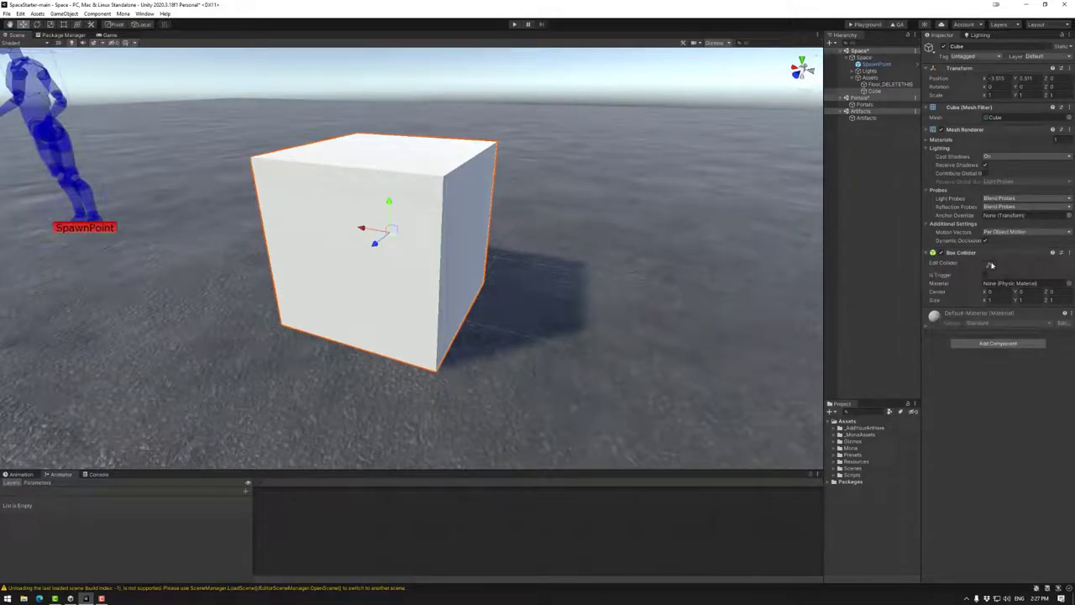
left_click(991, 266)
mouse_move(388, 150)
left_mouse_down()
mouse_move(389, 107)
mouse_move(383, 151)
left_mouse_up()
mouse_move(463, 243)
left_mouse_down()
mouse_move(560, 266)
mouse_move(470, 245)
left_mouse_up()
mouse_move(325, 222)
left_mouse_down()
mouse_move(226, 211)
mouse_move(324, 229)
left_mouse_up()
Step: Replace the cube's Box Collider component with a Sphere Collider
right_click(983, 253)
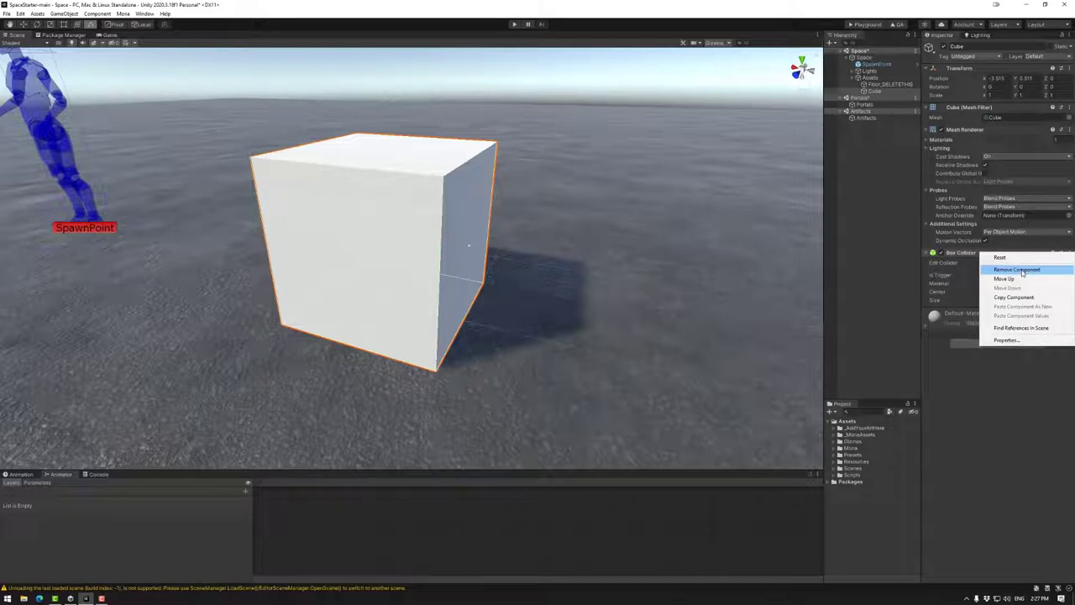
left_click(1022, 270)
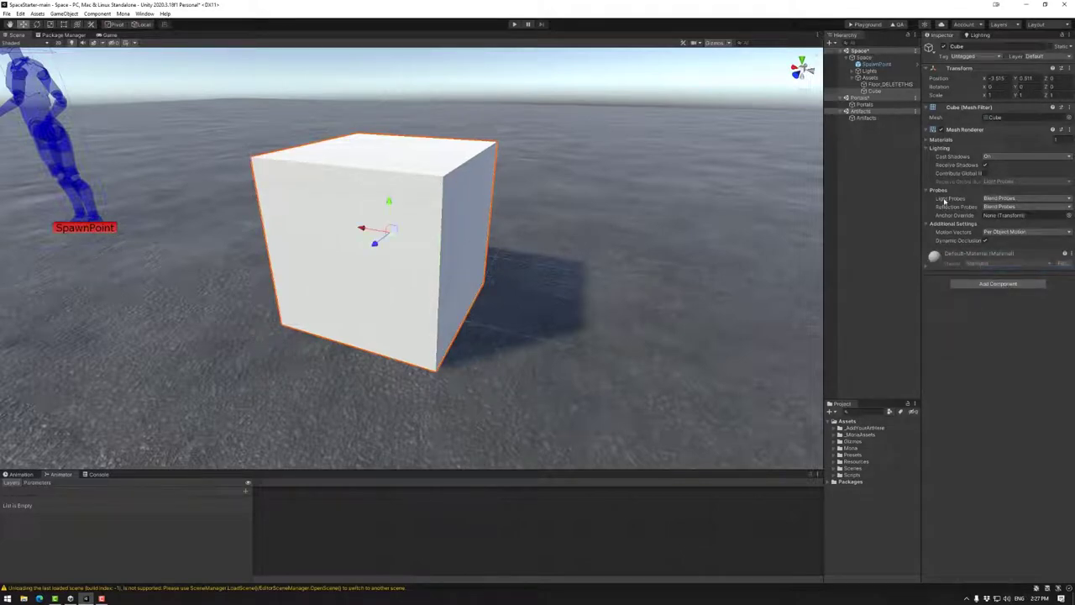
left_click(996, 285)
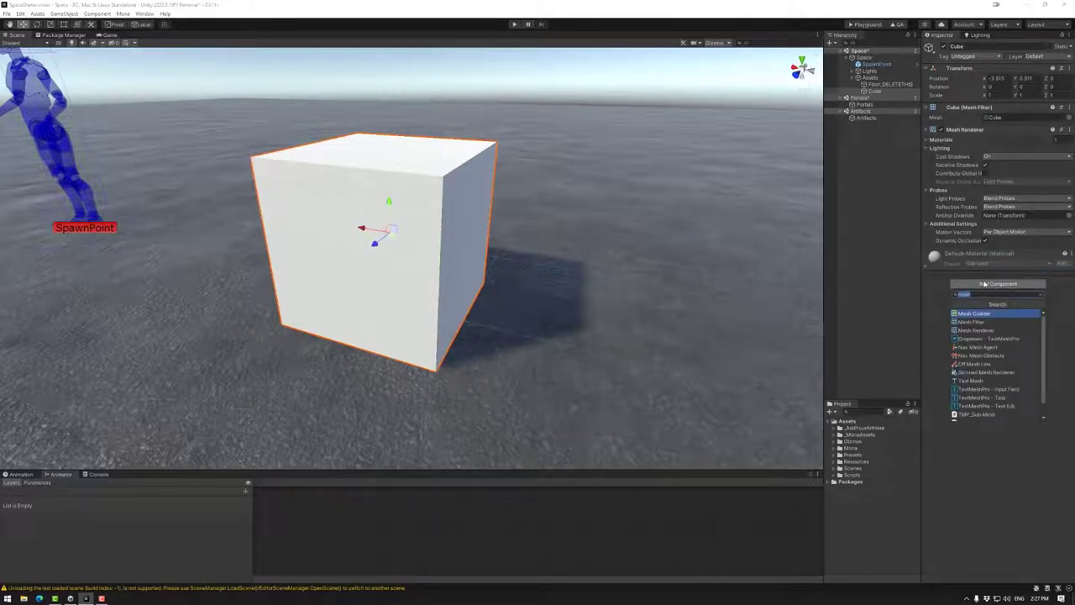
type("sphere")
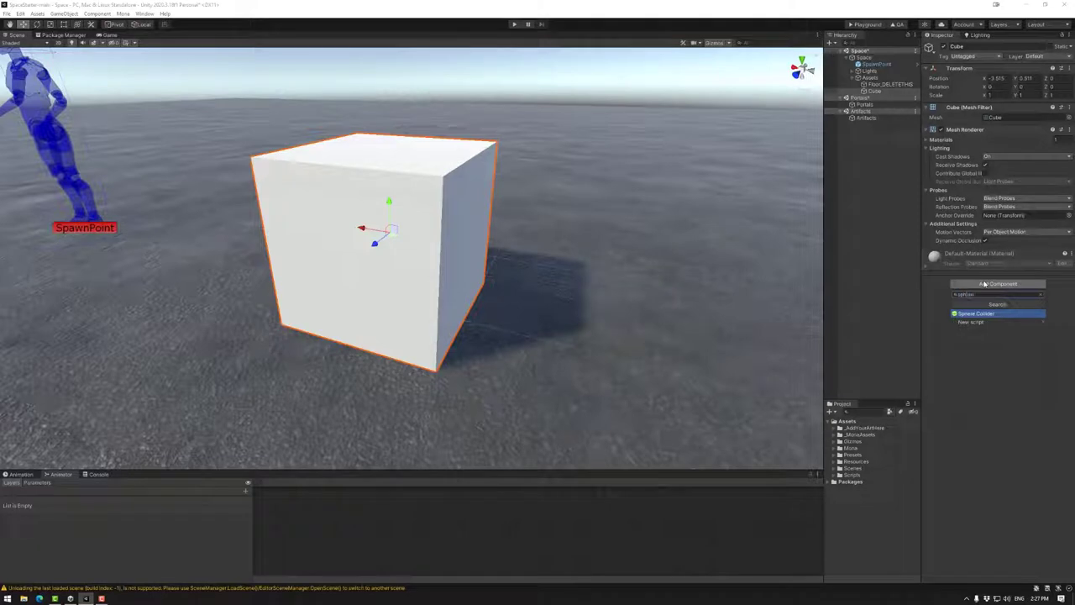
left_click(981, 316)
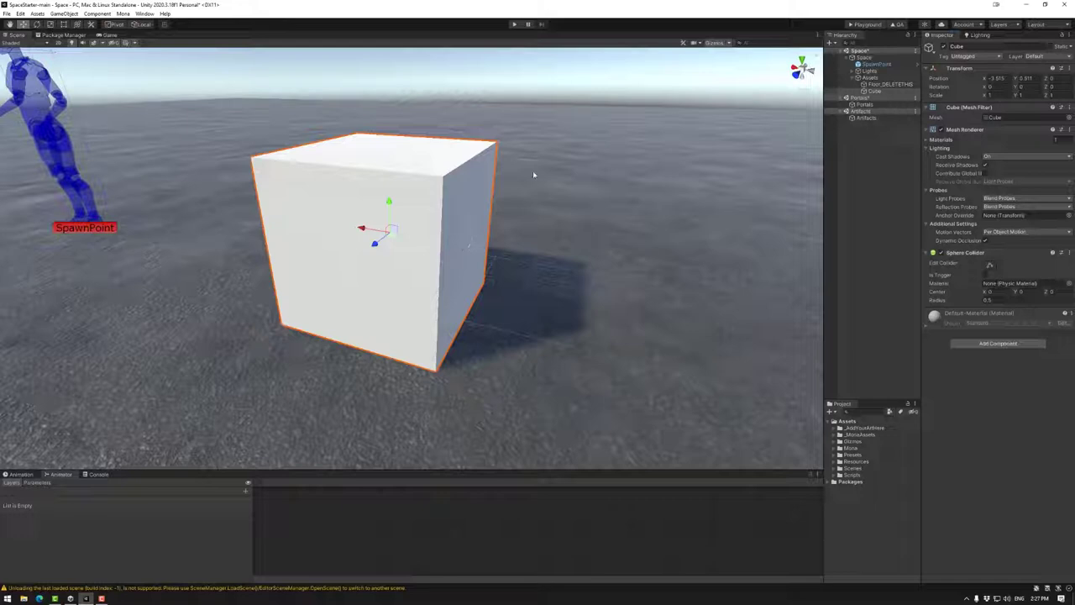
Step: Display the scene as wireframe and reshape the Sphere Collider to radius 0.69, centred at about X -0.33, Y -0.38, Z -0.33
left_click(14, 43)
left_click(21, 64)
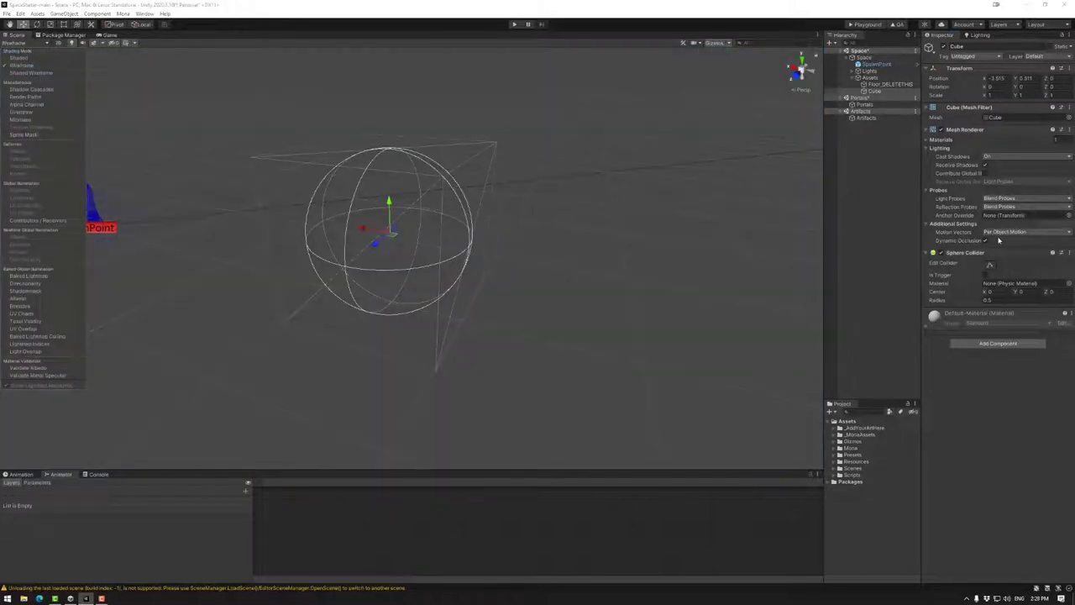
left_click(990, 265)
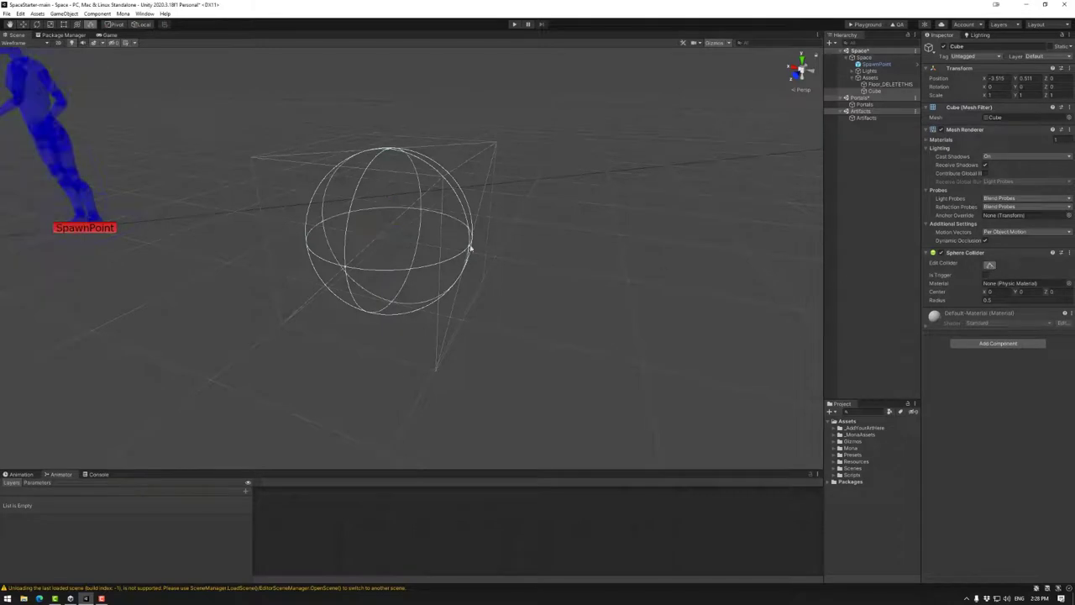
left_click_drag(471, 246, 502, 254)
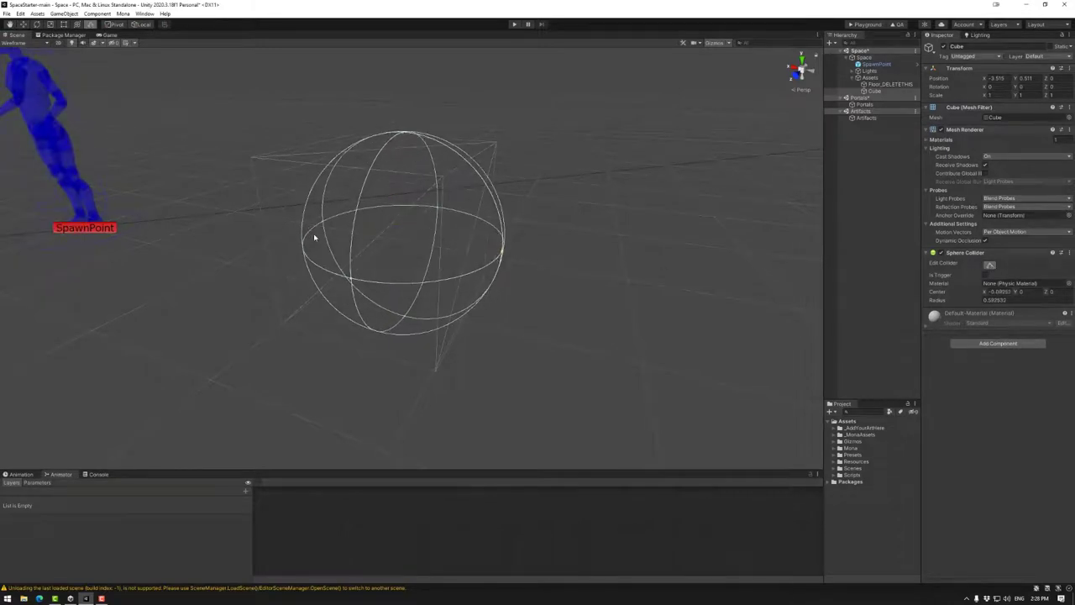
left_click_drag(321, 222, 256, 234)
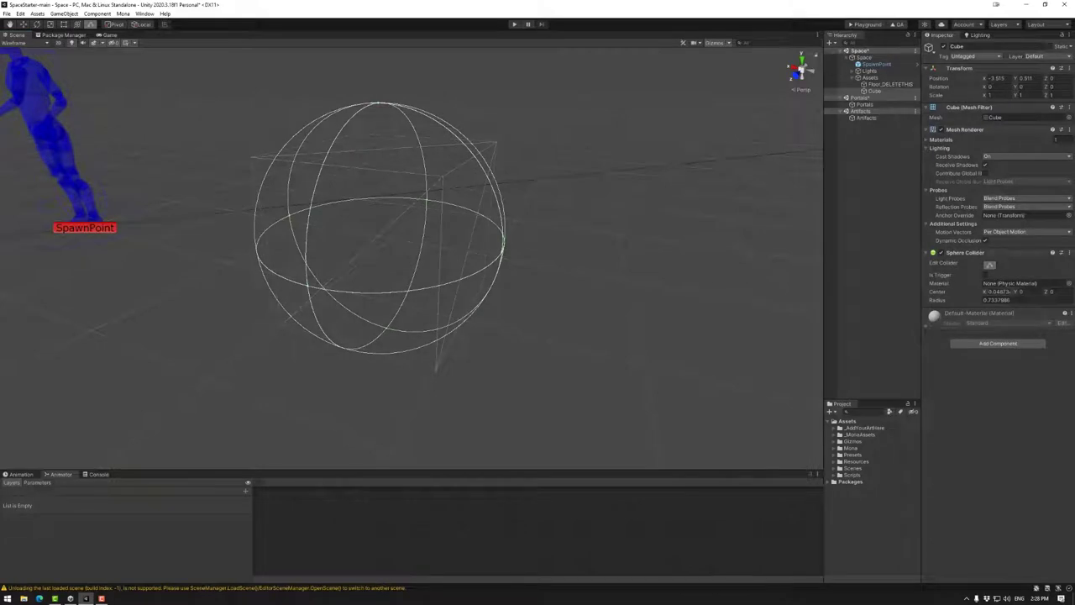
left_click_drag(986, 293, 1038, 292)
left_click_drag(940, 303, 956, 298)
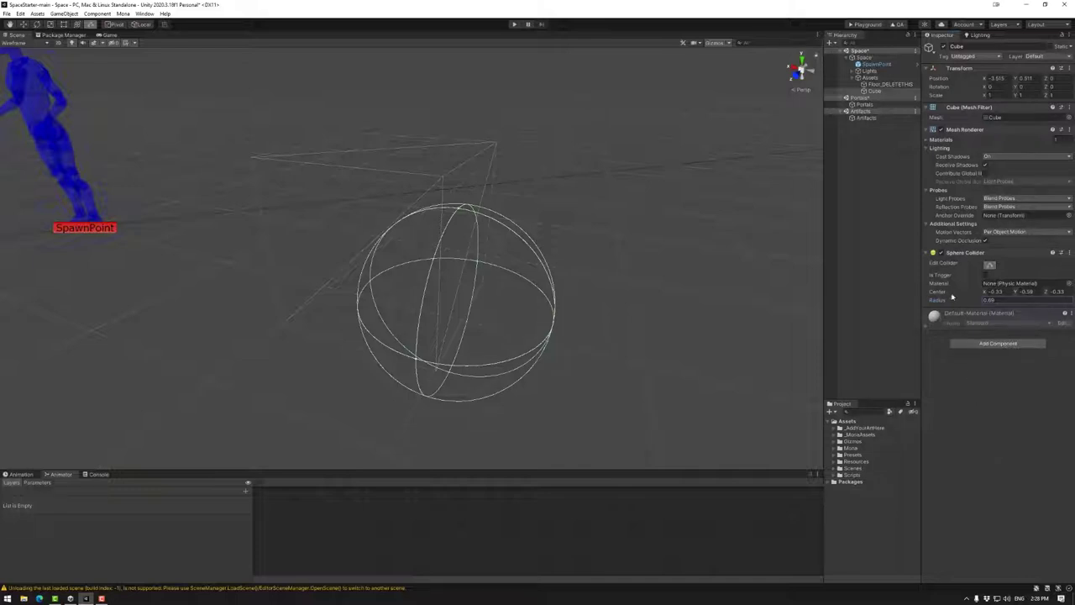
Step: Replace the cube's Sphere Collider component with a Capsule Collider
right_click(967, 255)
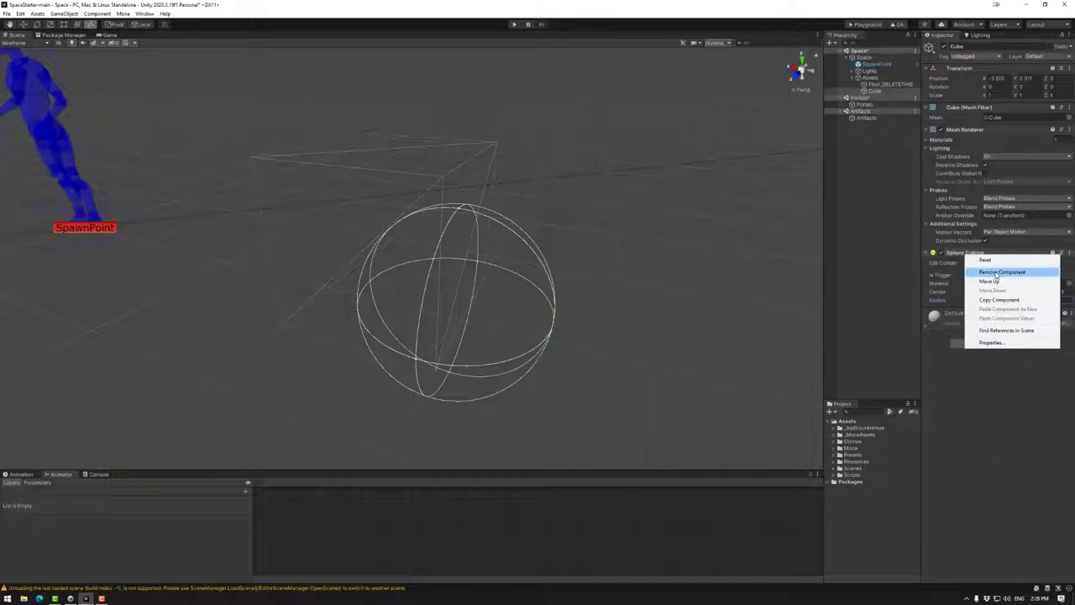
left_click(1002, 272)
left_click(998, 284)
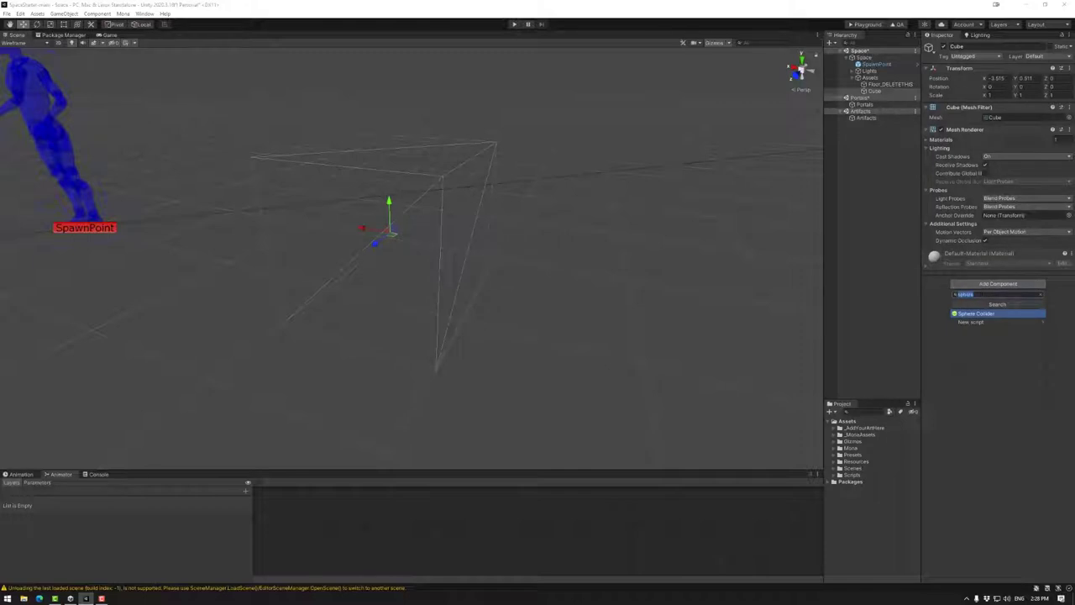
type("capsule")
left_click(1004, 313)
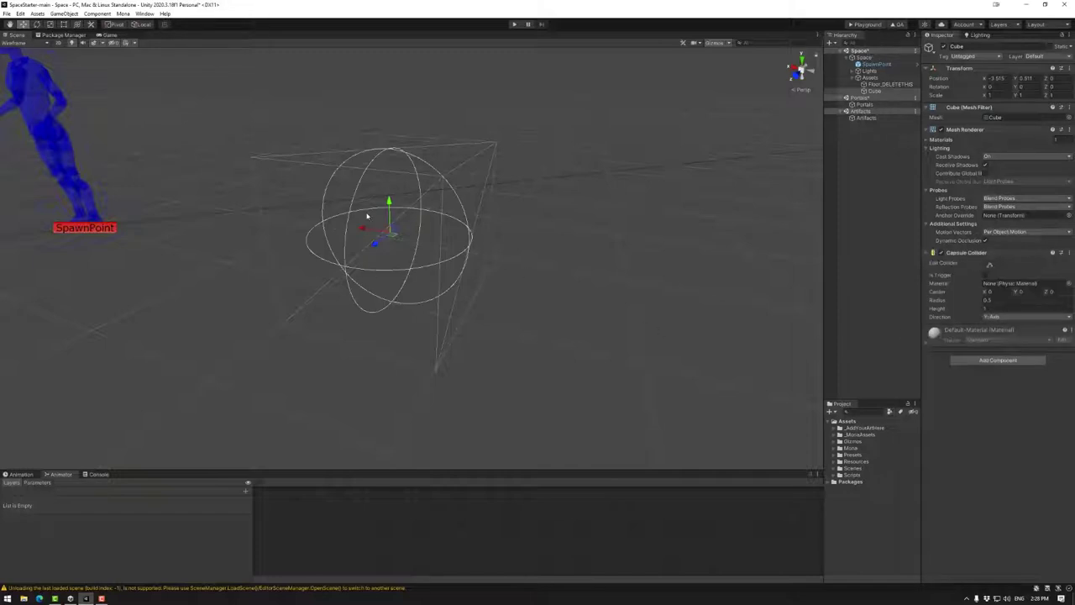
Step: Stretch the Capsule Collider at both ends to a height of about 2.71
left_click(990, 266)
left_click_drag(392, 151, 362, 7)
left_click_drag(392, 300, 404, 413)
scroll(473, 304, "down", 3)
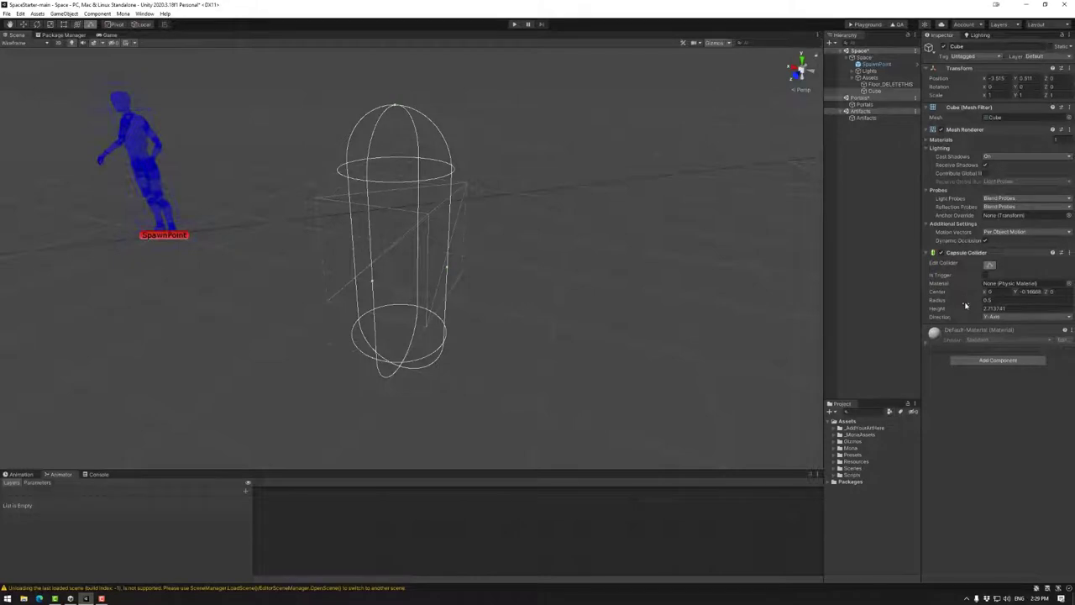
Step: Try the Capsule Collider's direction on the X-Axis and the Z-Axis, and return it to the X-Axis
left_click(994, 316)
left_click(1000, 324)
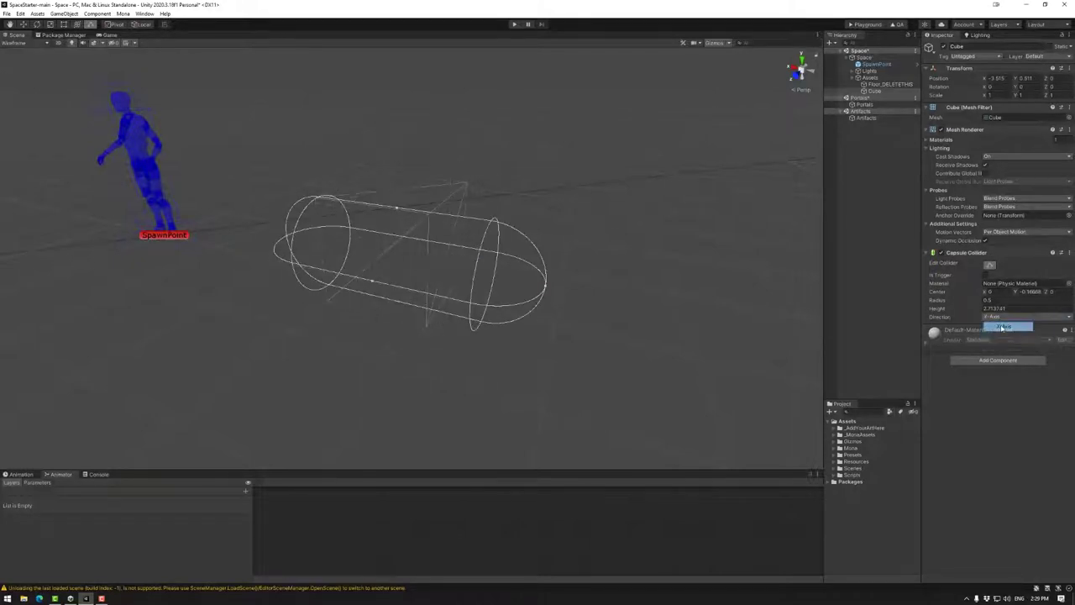
left_click(1000, 318)
left_click(993, 342)
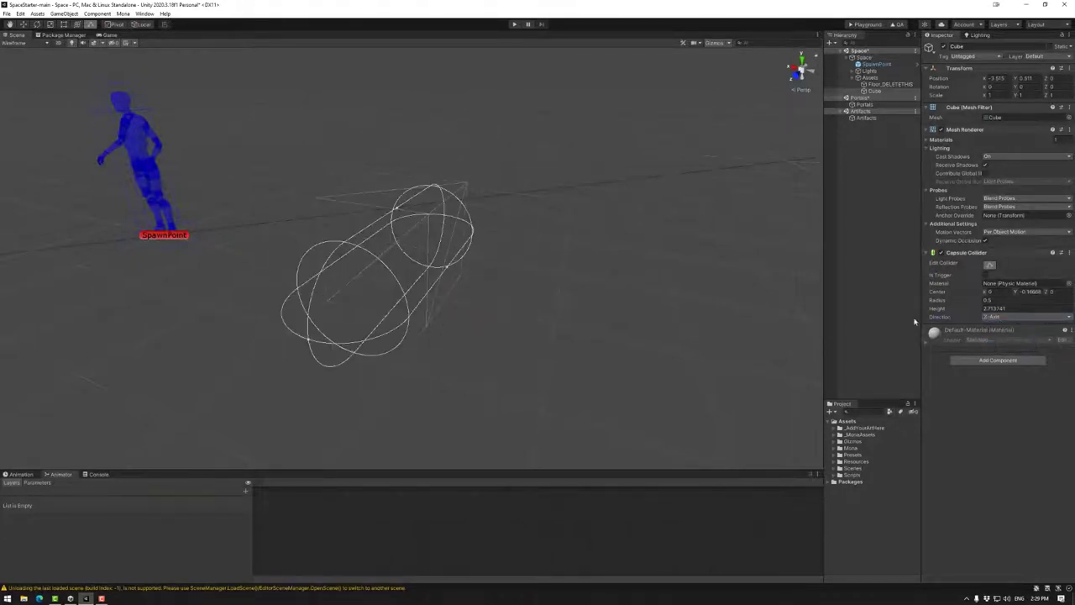
left_click(1000, 317)
left_click(1000, 325)
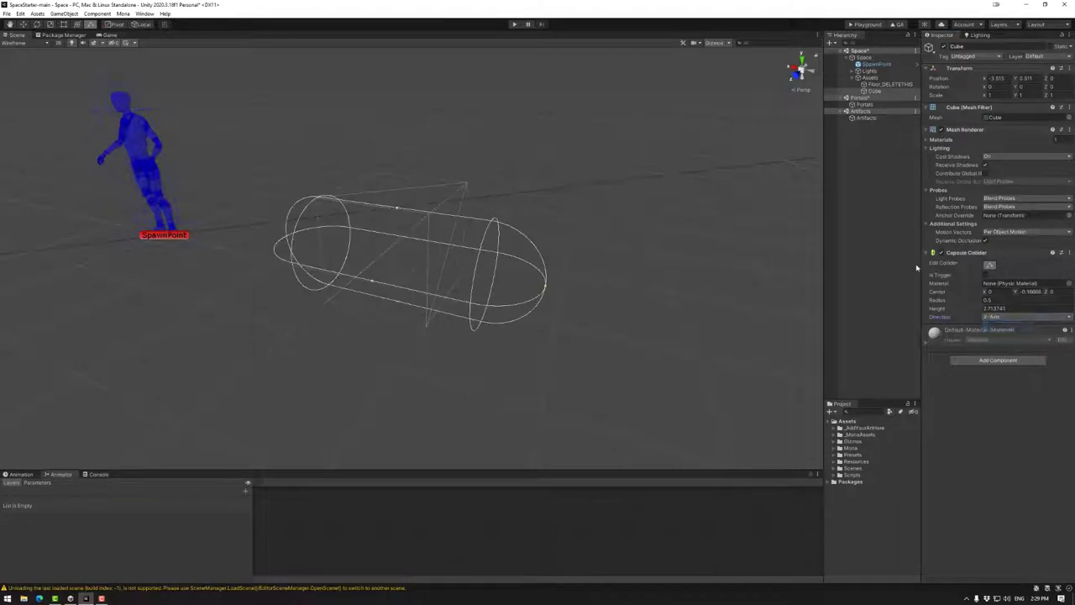
Step: Remove the Capsule Collider from the cube and create an empty child object under the cube named Collider
right_click(968, 254)
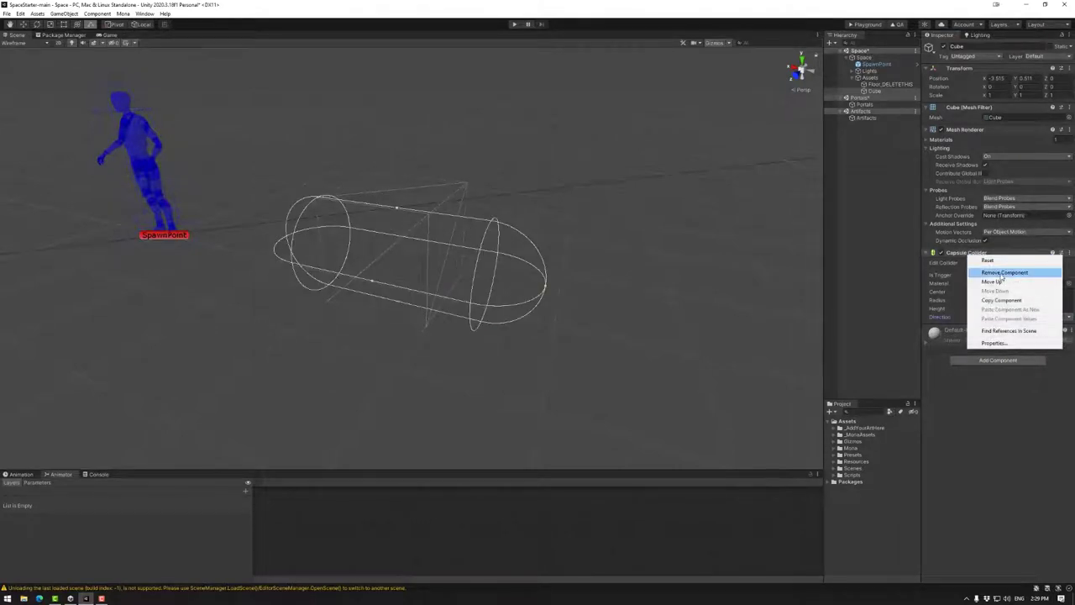
left_click(1004, 273)
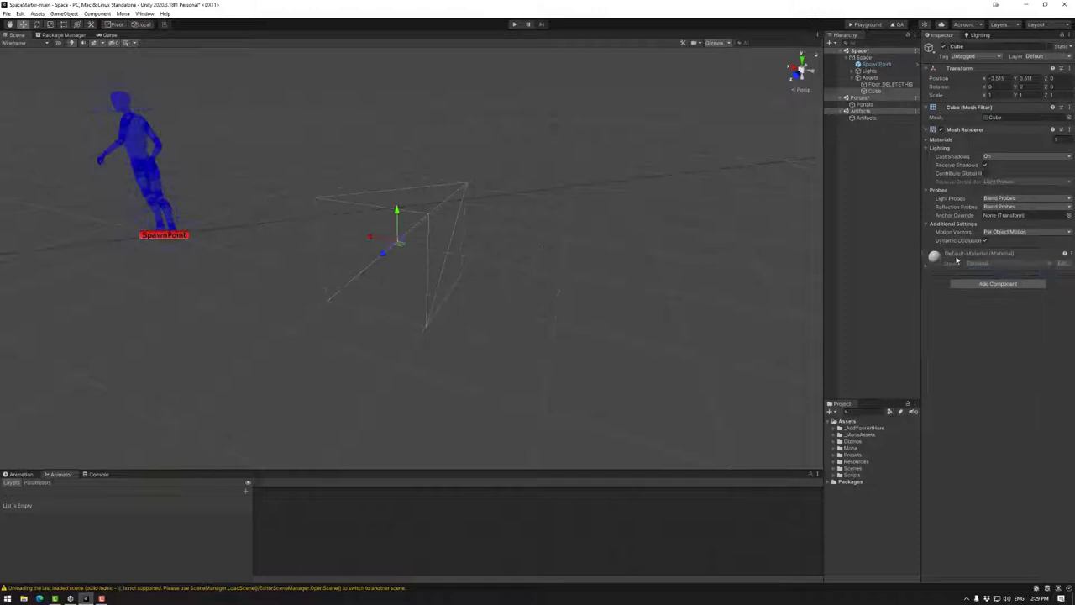
right_click(873, 90)
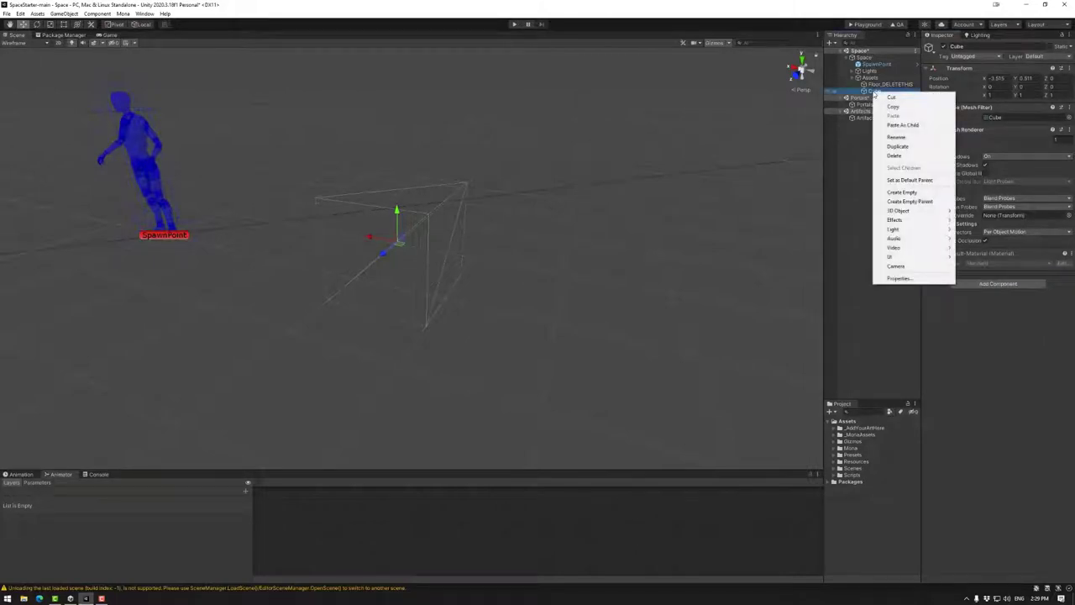
left_click(902, 193)
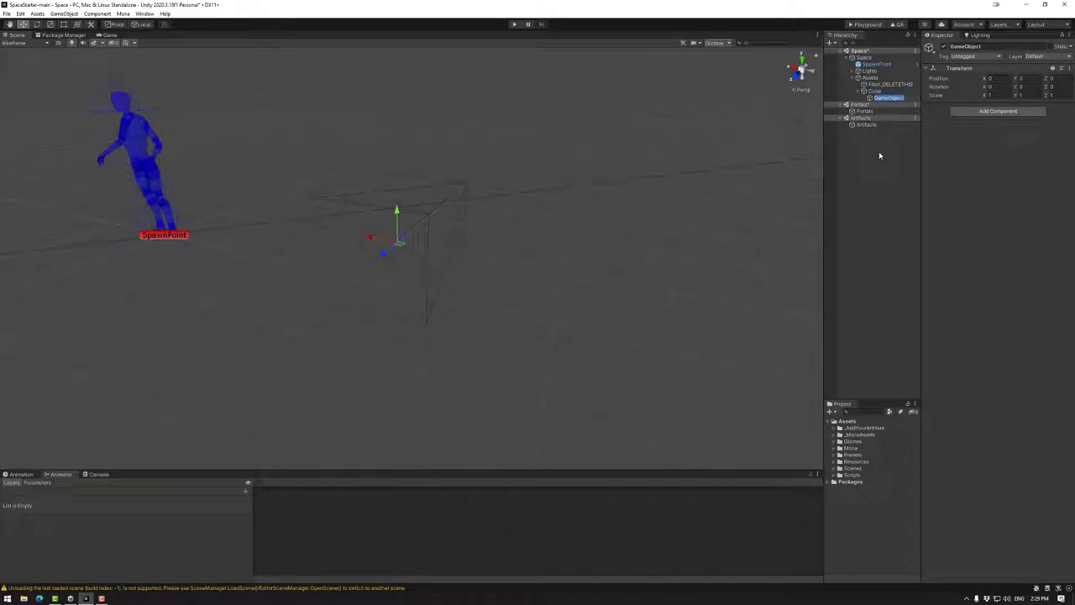
type("Collider")
key("Return")
Step: Add a Box Collider component to the cube's Collider child object and keep that object selected
left_click(998, 110)
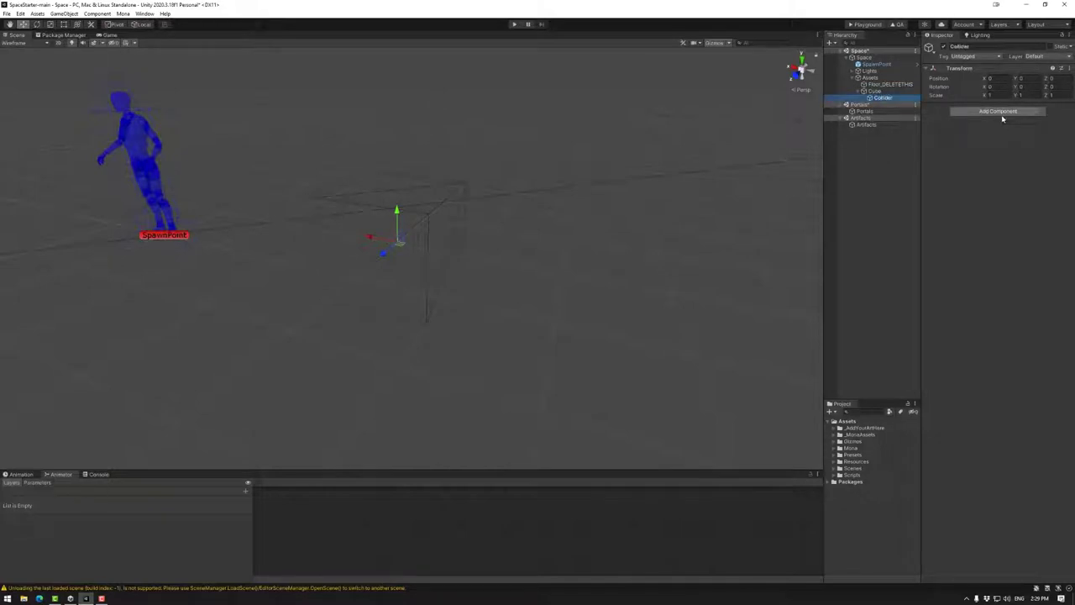
type("box")
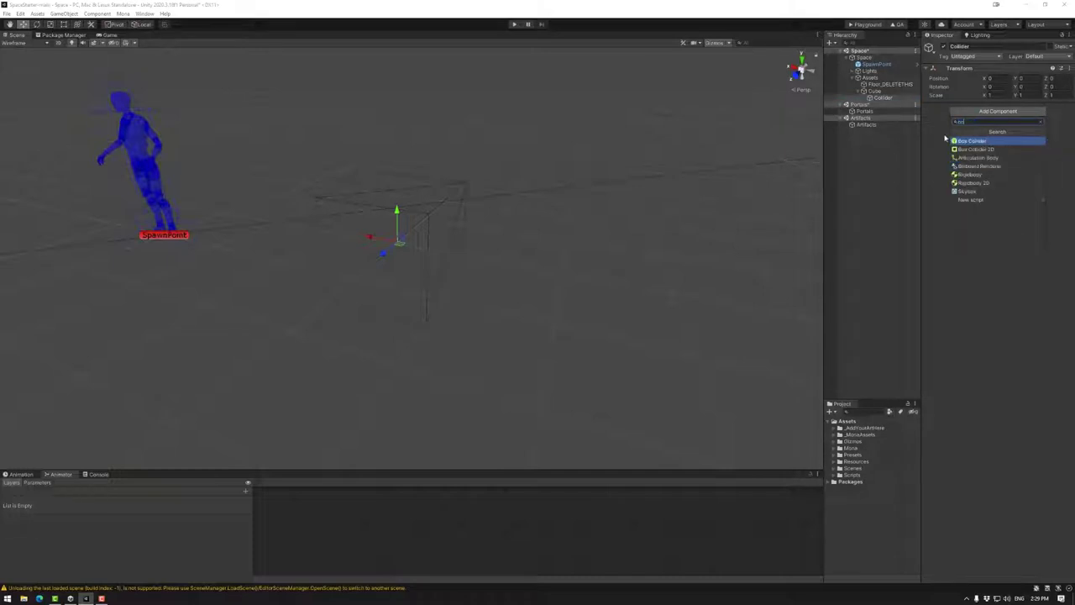
left_click(973, 142)
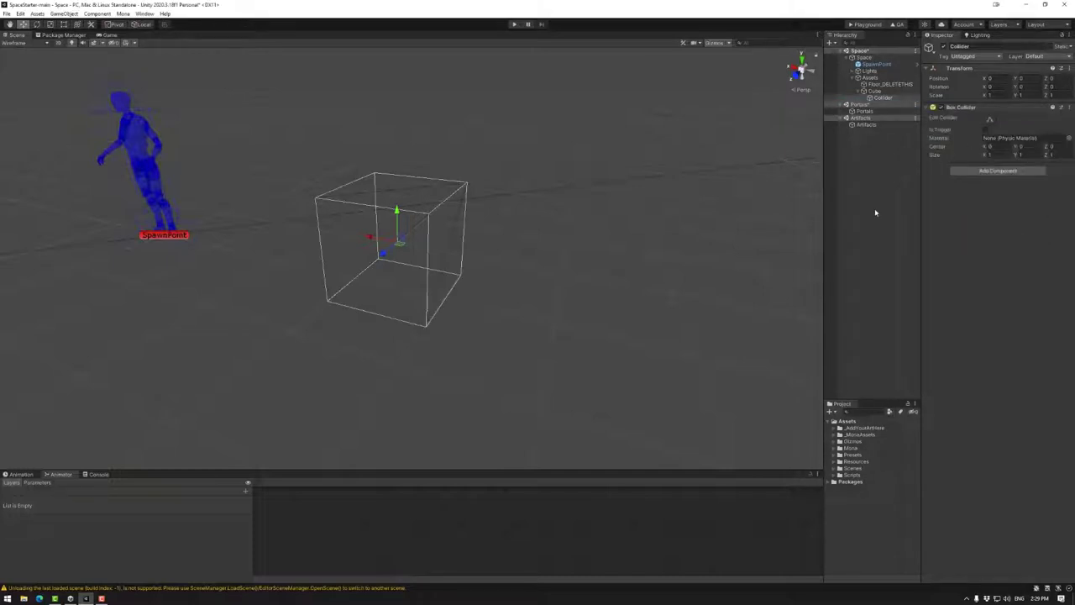
mouse_move(508, 263)
middle_mouse_down()
mouse_move(526, 265)
mouse_move(513, 261)
middle_mouse_up()
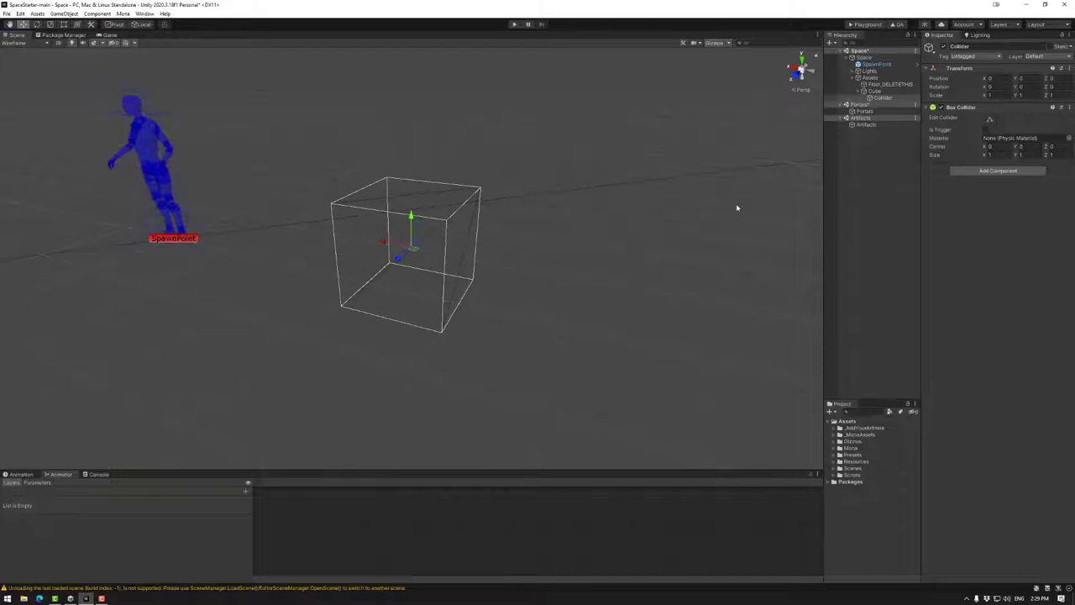
scroll(645, 227, "up", 2)
left_click(884, 99)
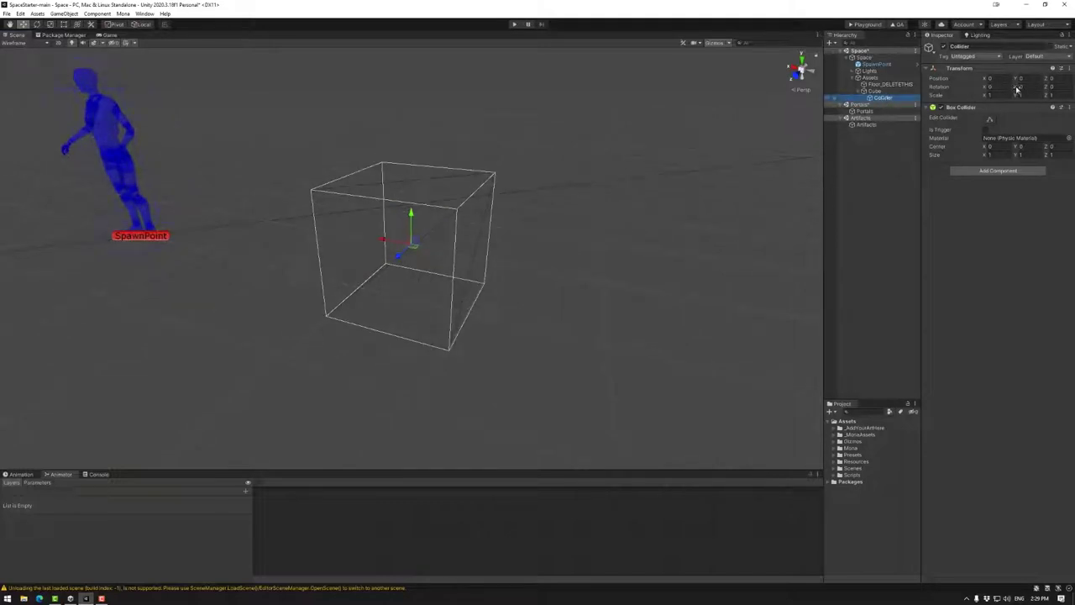
Step: Try a Y rotation of 45 on the Collider object, and set its Y rotation back to 0
left_click_drag(1017, 87, 527, 119)
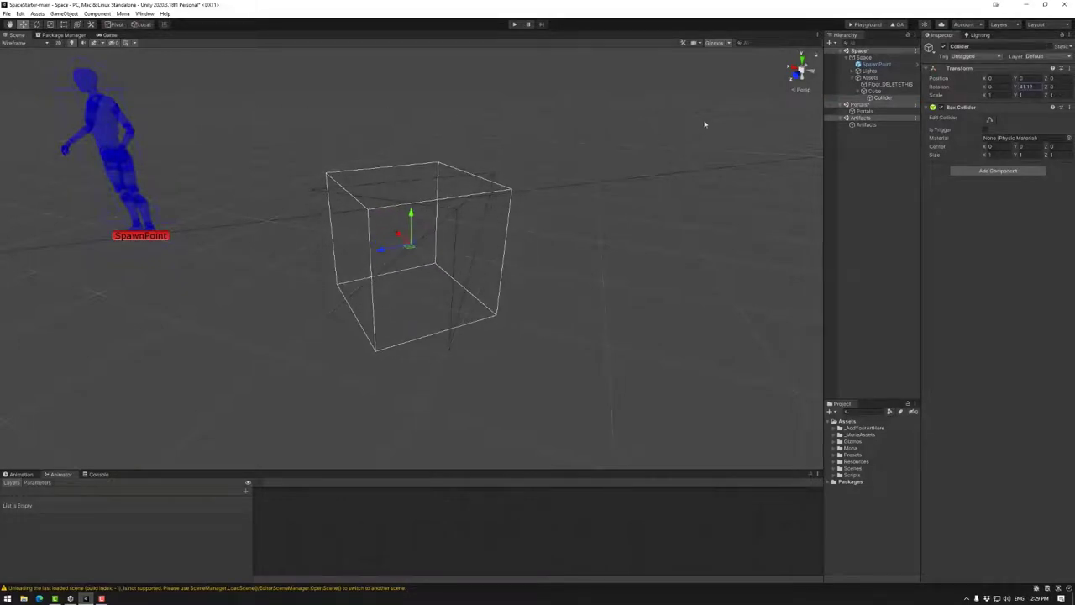
left_click(1034, 88)
type("45")
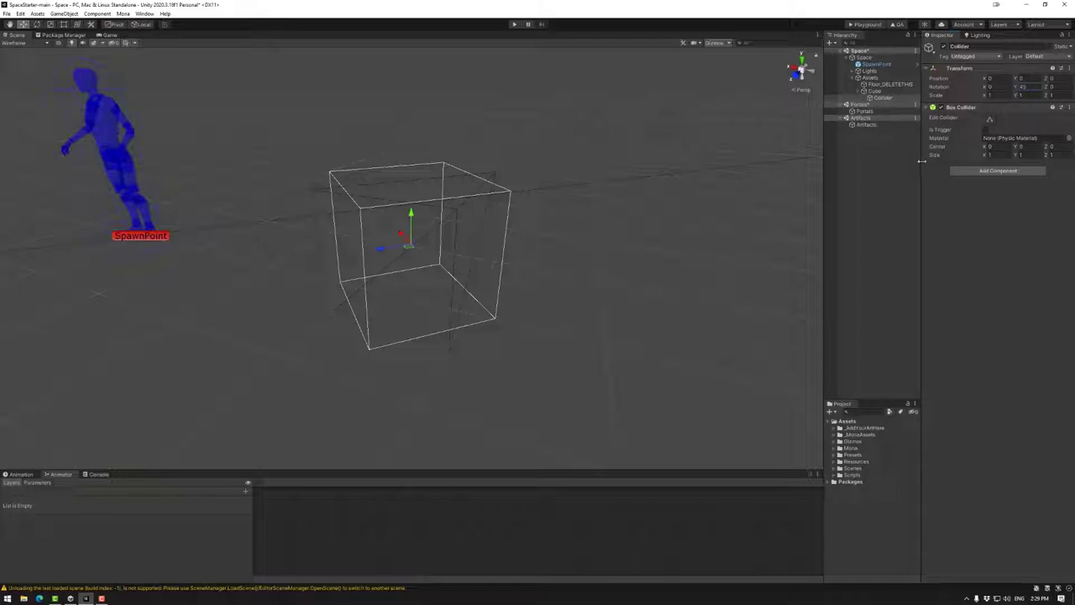
double_click(1033, 89)
type("0")
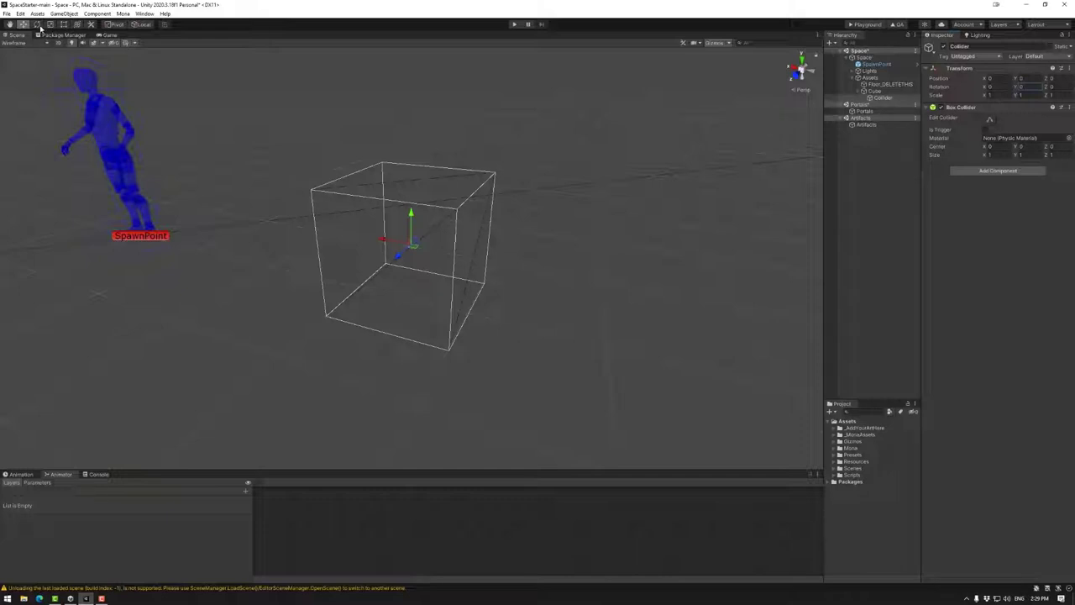
Step: Thin the Box Collider to an X size of about 0.07 at one side of the cube, and paste a copy of it as a new component
left_click(990, 120)
left_click_drag(473, 256, 363, 251)
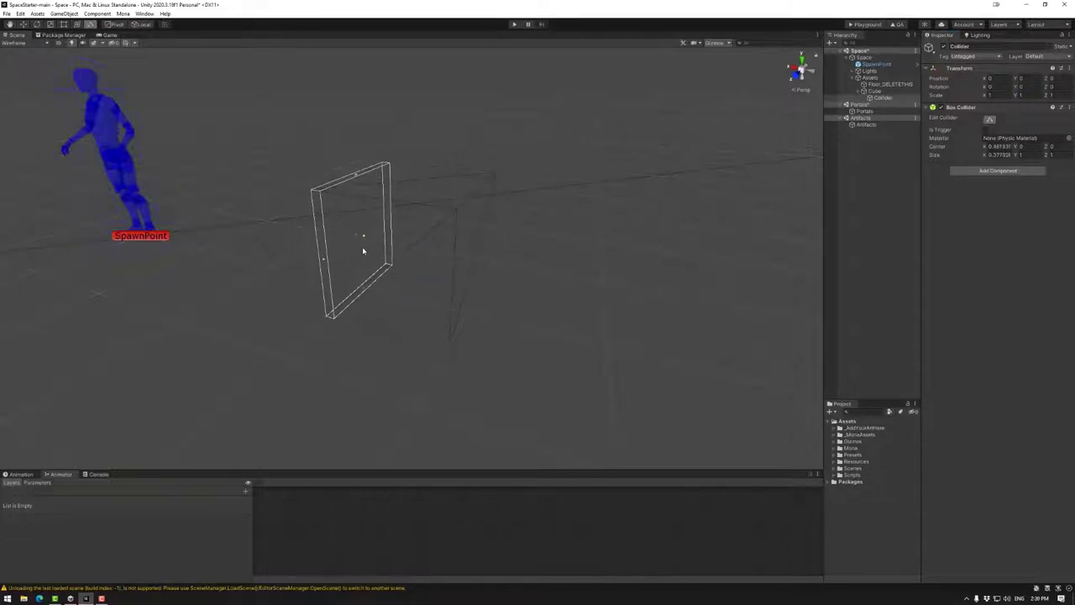
right_click(975, 108)
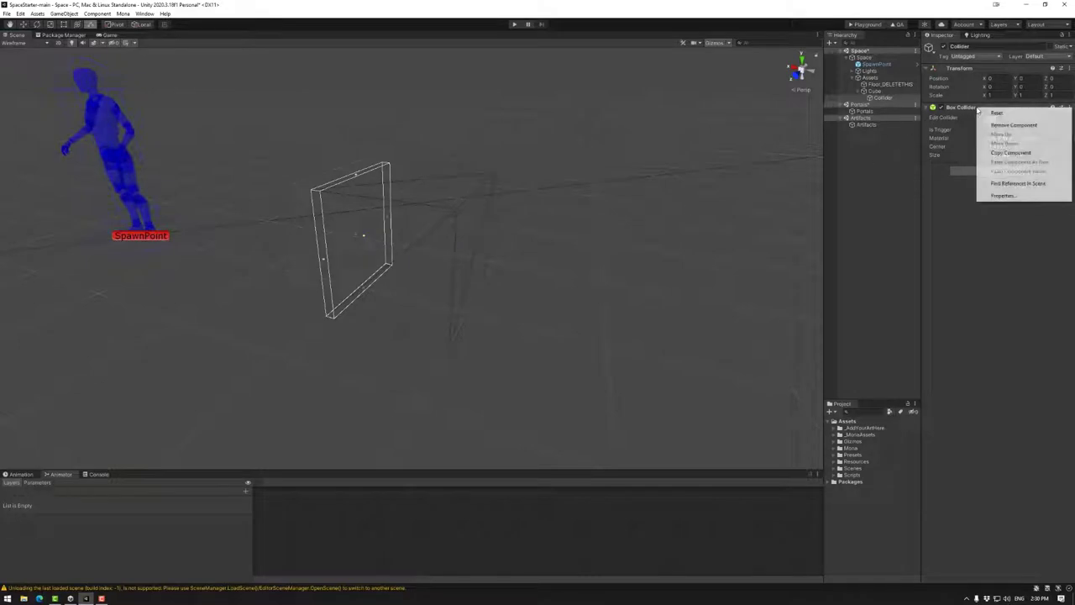
left_click(1011, 152)
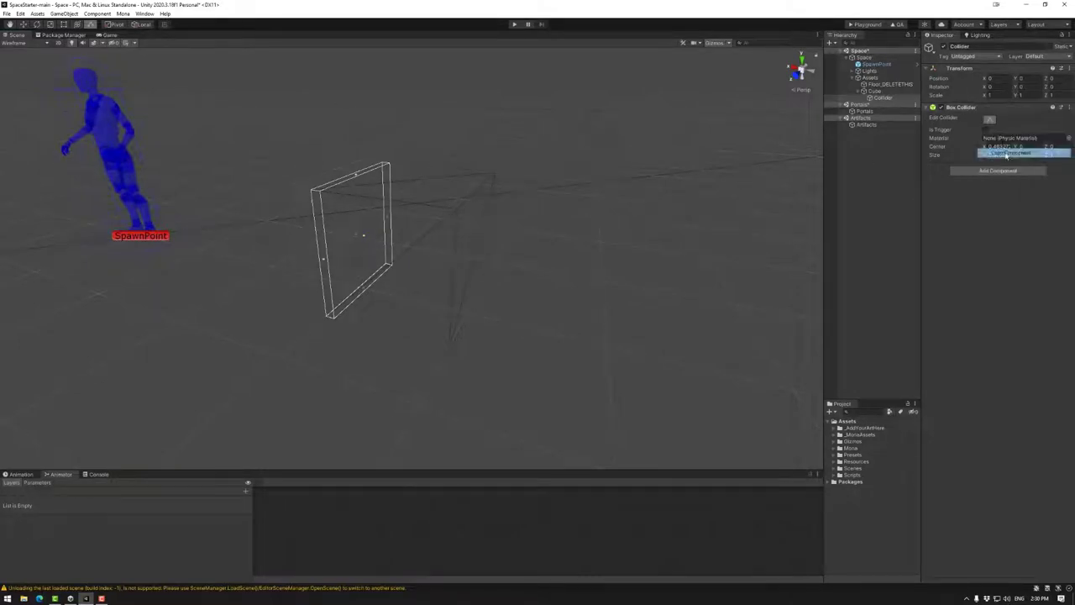
right_click(980, 107)
left_click(1011, 161)
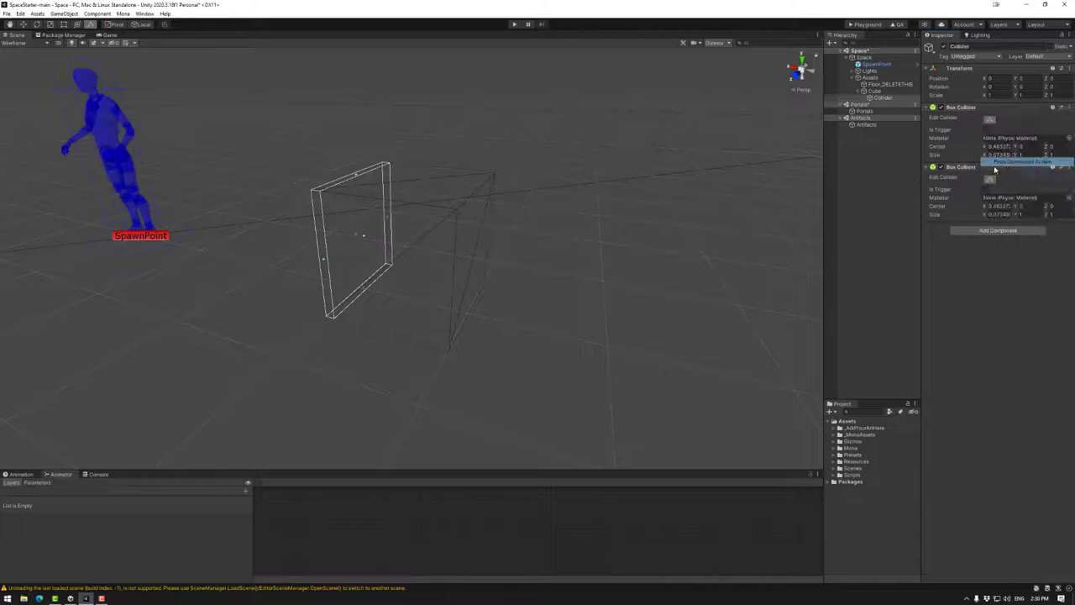
Step: Reshape the second Box Collider into a thin wall on the cube's opposite side, with an X size of about 0.05
left_click(990, 180)
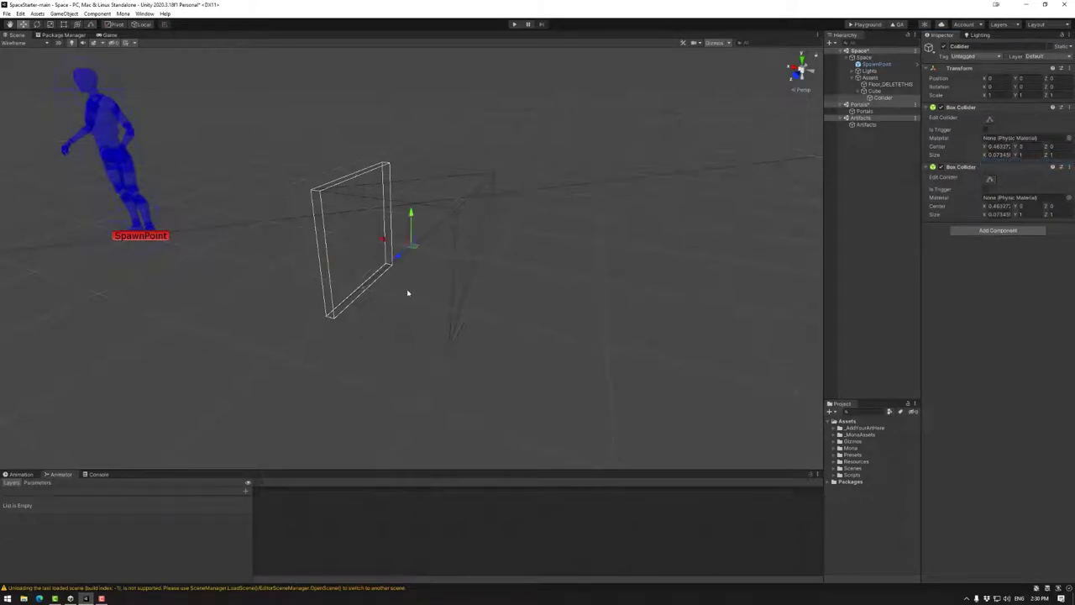
left_click(992, 181)
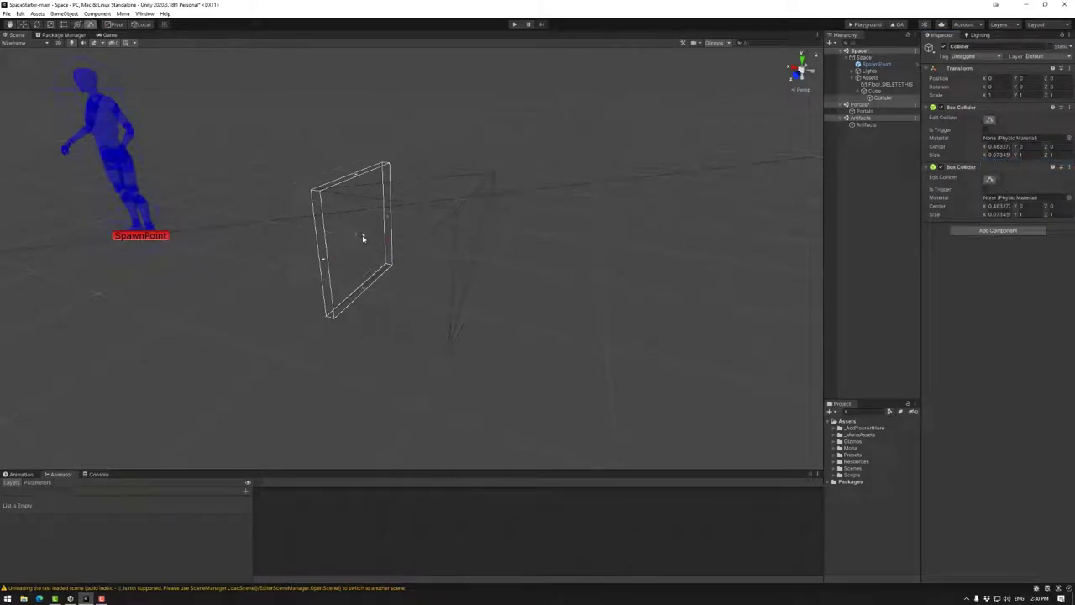
left_click_drag(364, 235, 472, 265)
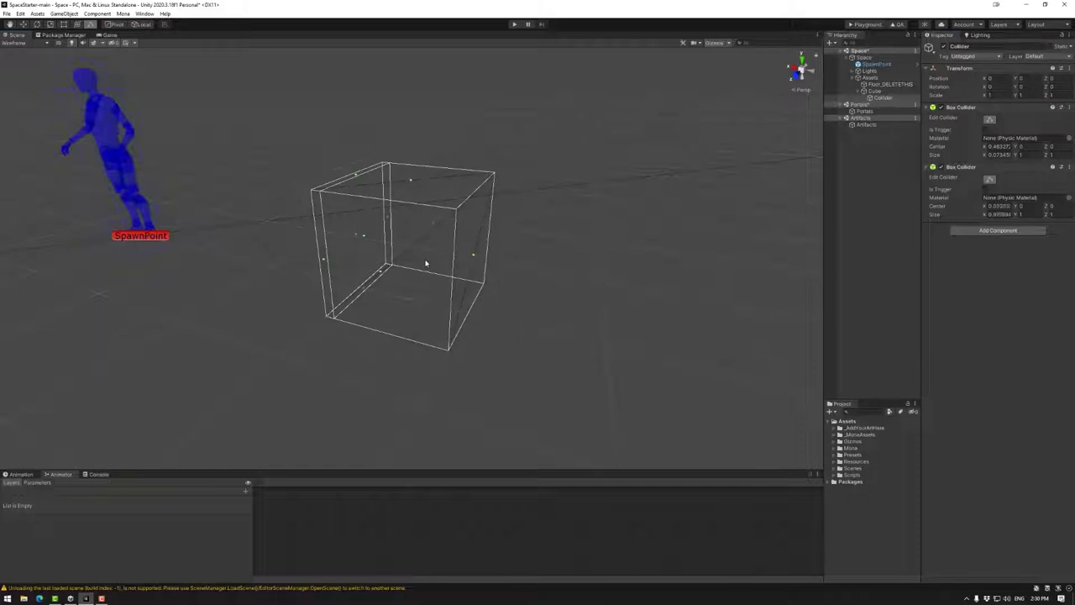
left_click_drag(355, 235, 465, 257)
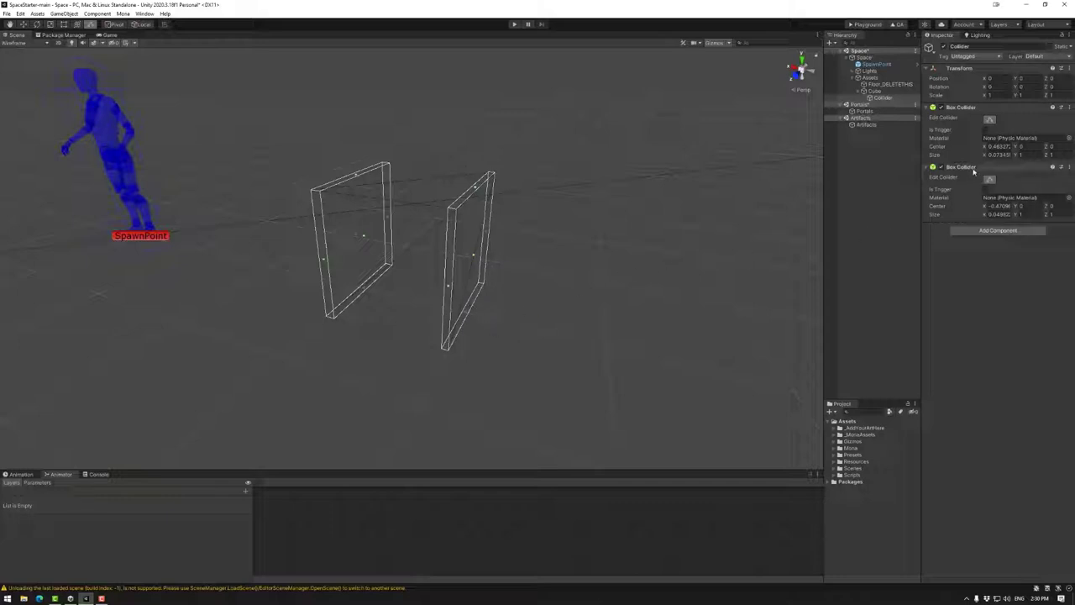
Step: Paste a copy of the second Box Collider as new and reshape it into a connecting wall, about 1 in X and 0.07 in Z
right_click(974, 168)
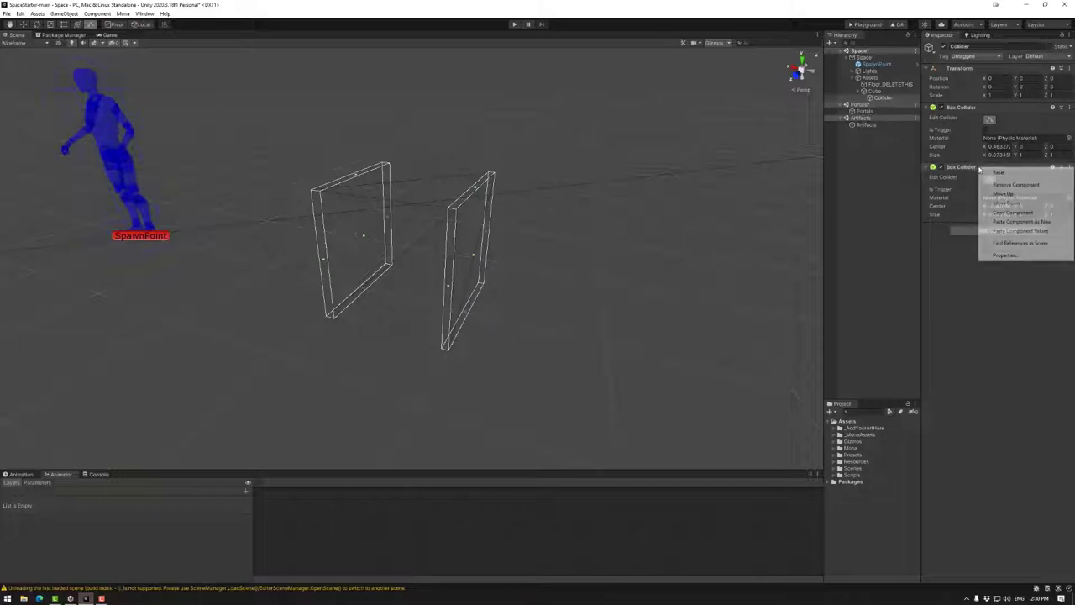
left_click(1013, 212)
right_click(981, 167)
left_click(1022, 221)
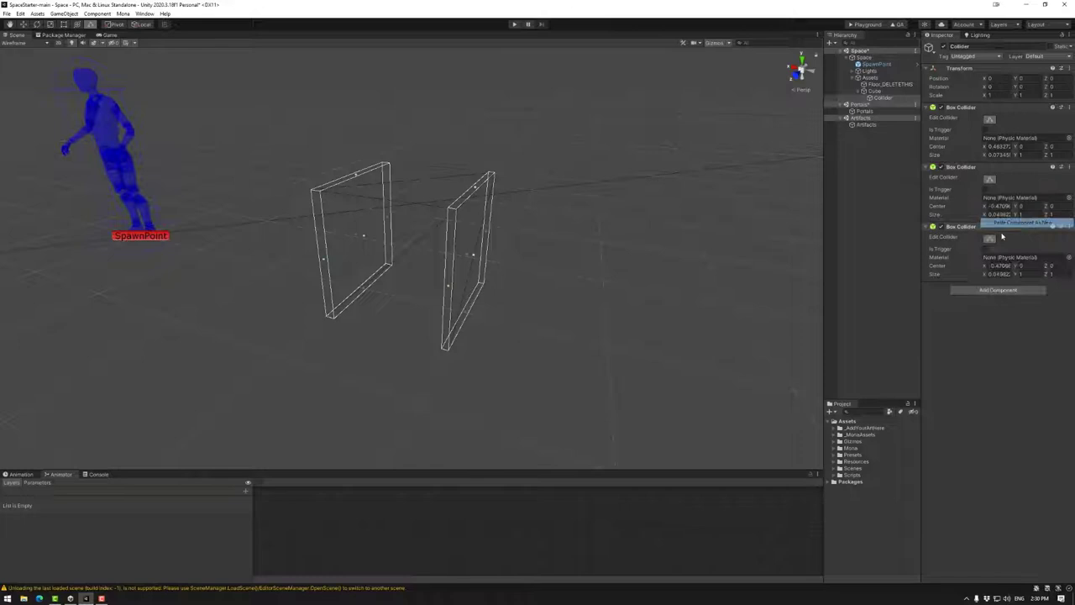
left_click_drag(454, 255, 356, 242)
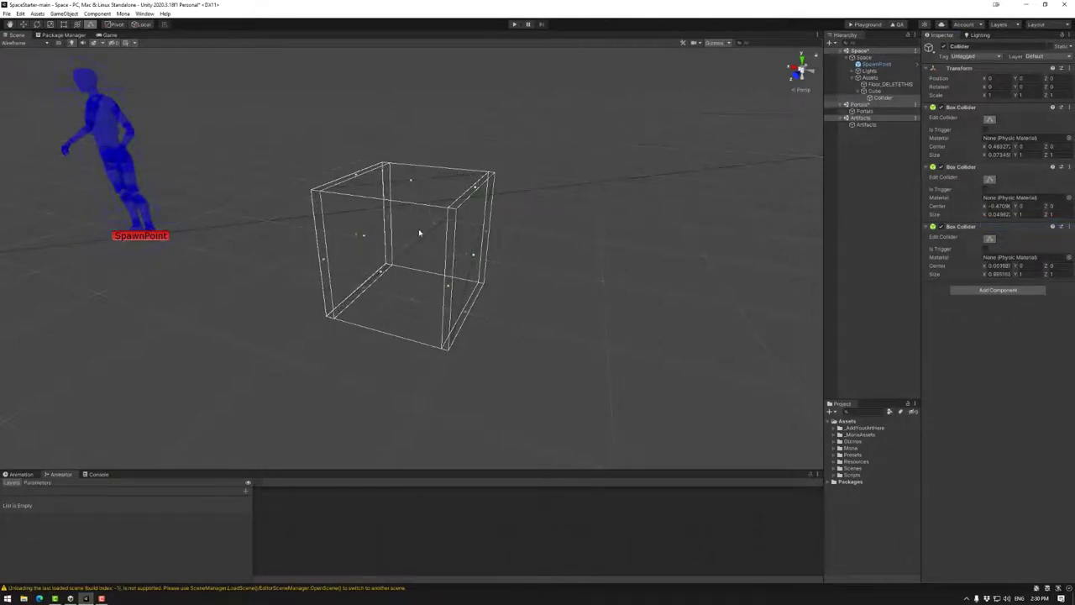
left_click_drag(436, 226, 382, 264)
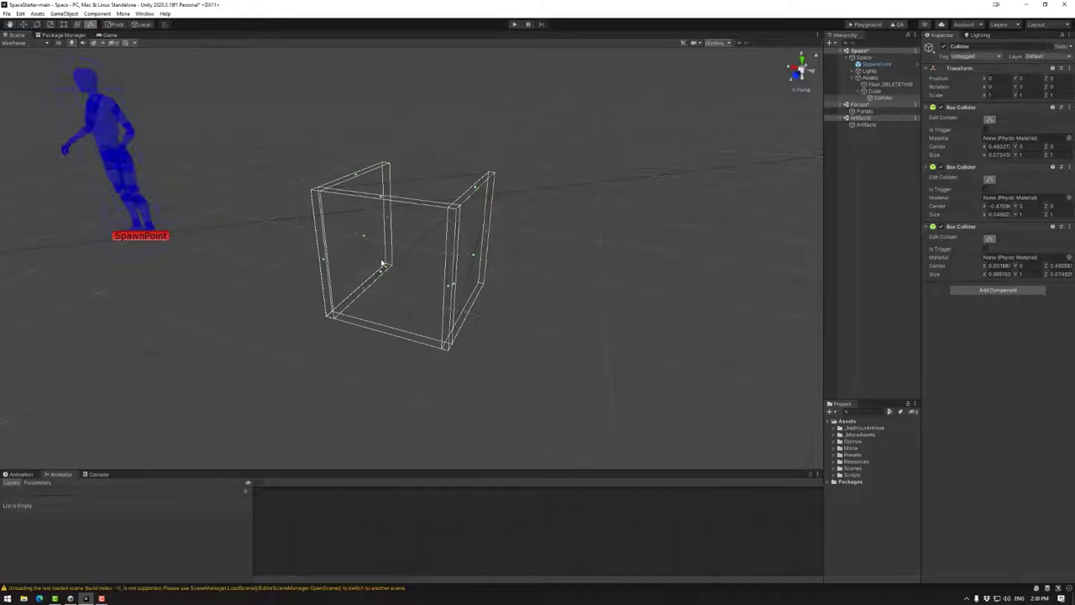
right_click_drag(480, 309, 432, 314)
middle_click_drag(560, 316, 521, 328)
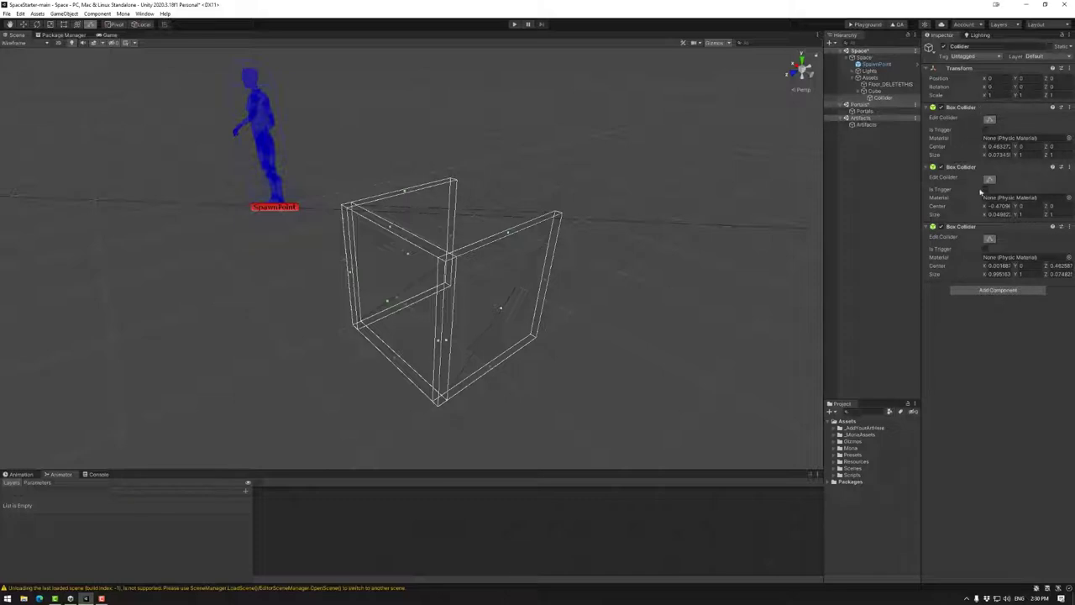
Step: Remove all three Box Collider components from the Collider object
right_click(989, 227)
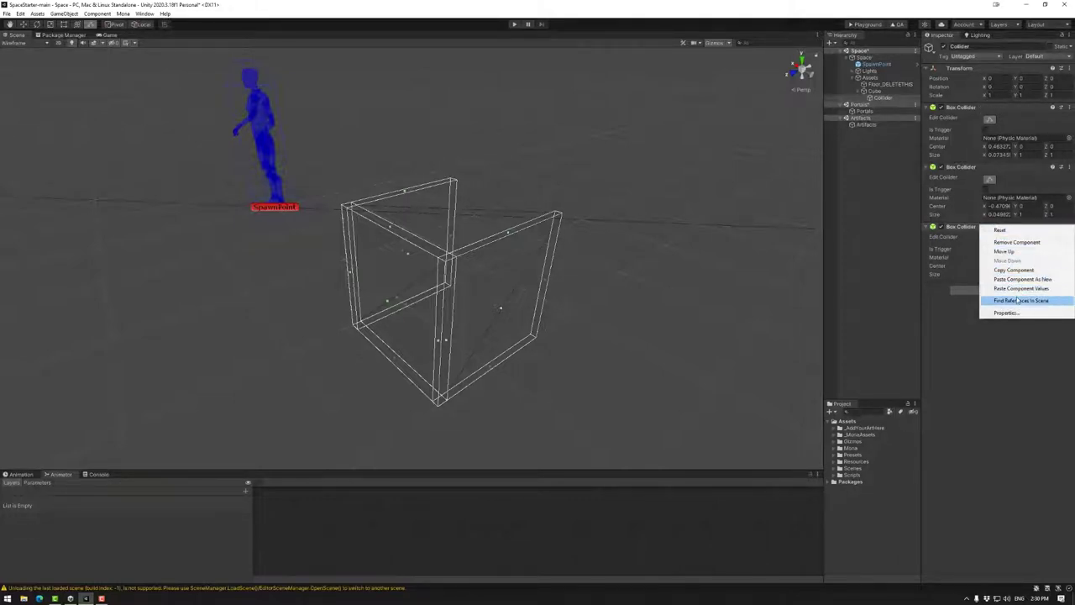
left_click(1017, 243)
right_click(1004, 168)
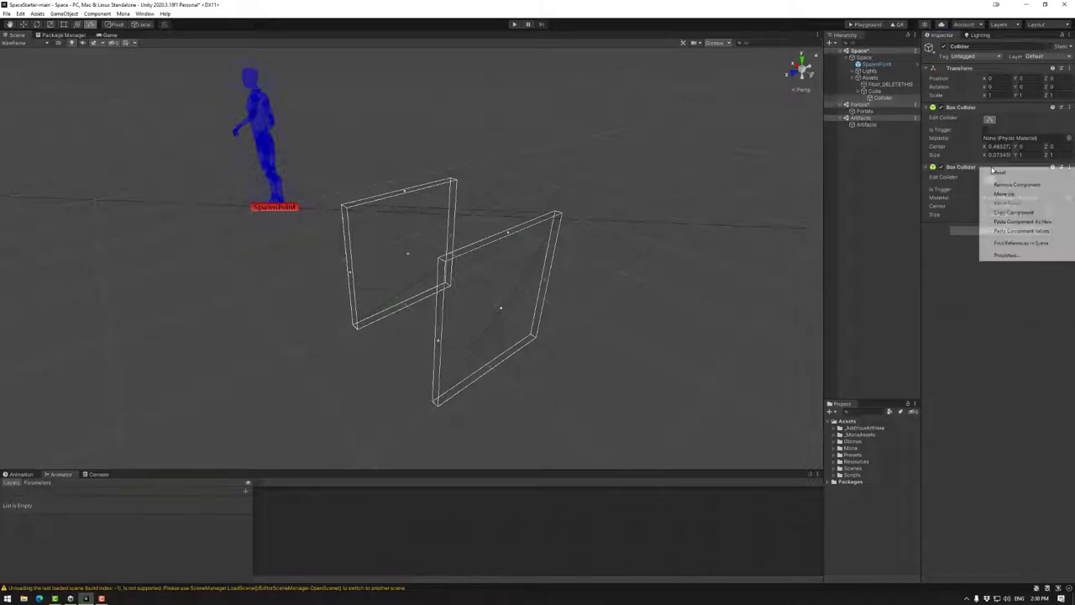
left_click(1008, 185)
right_click(979, 108)
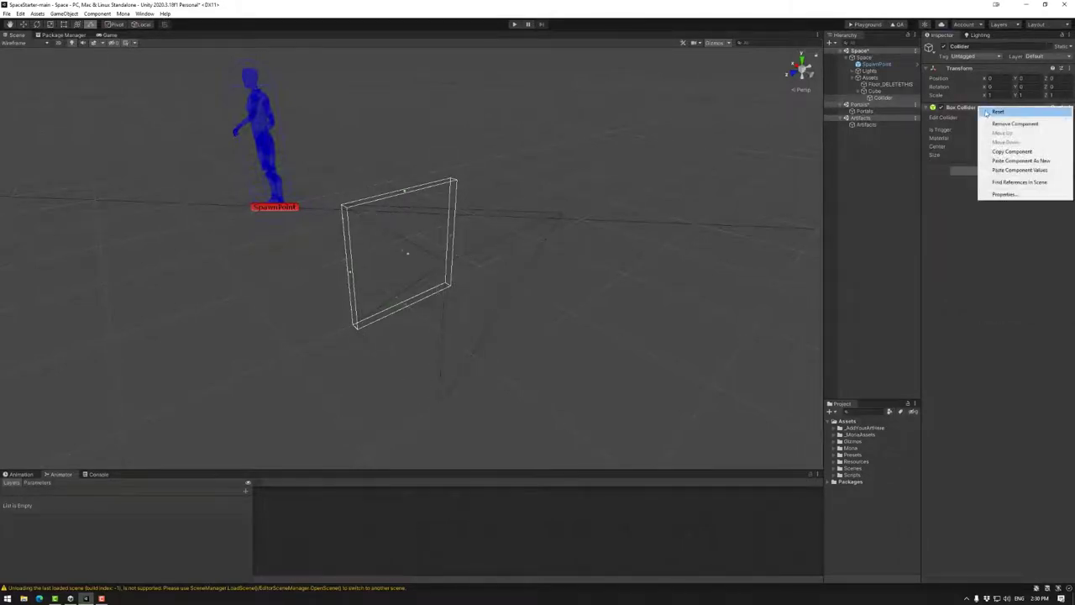
left_click(1008, 122)
Step: Delete the Collider child object from the Cube and select the Cube
left_click(878, 92)
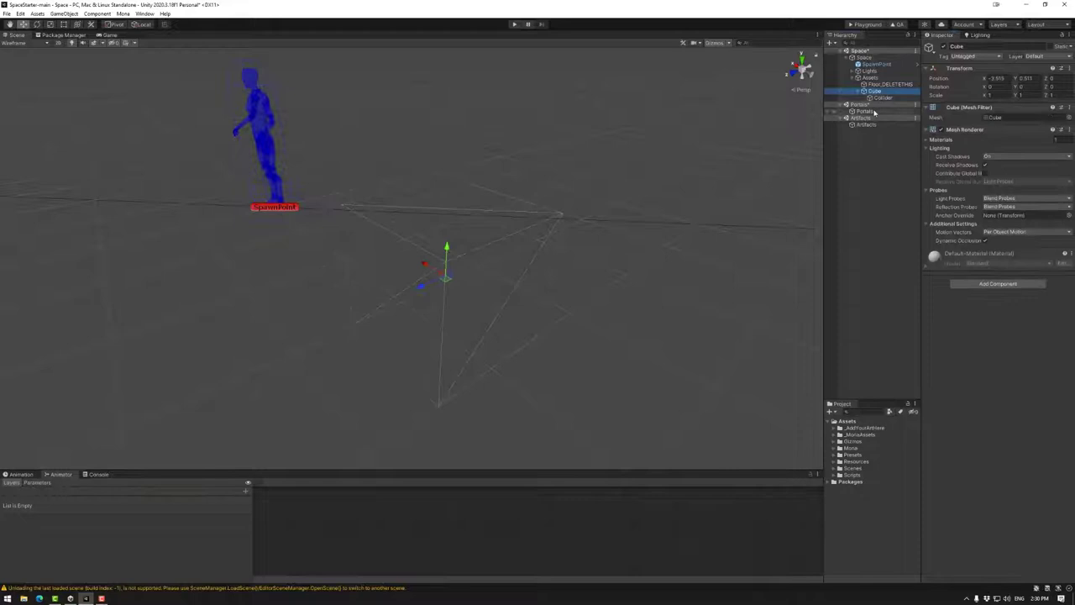
left_click(877, 97)
key("Delete")
left_click(873, 93)
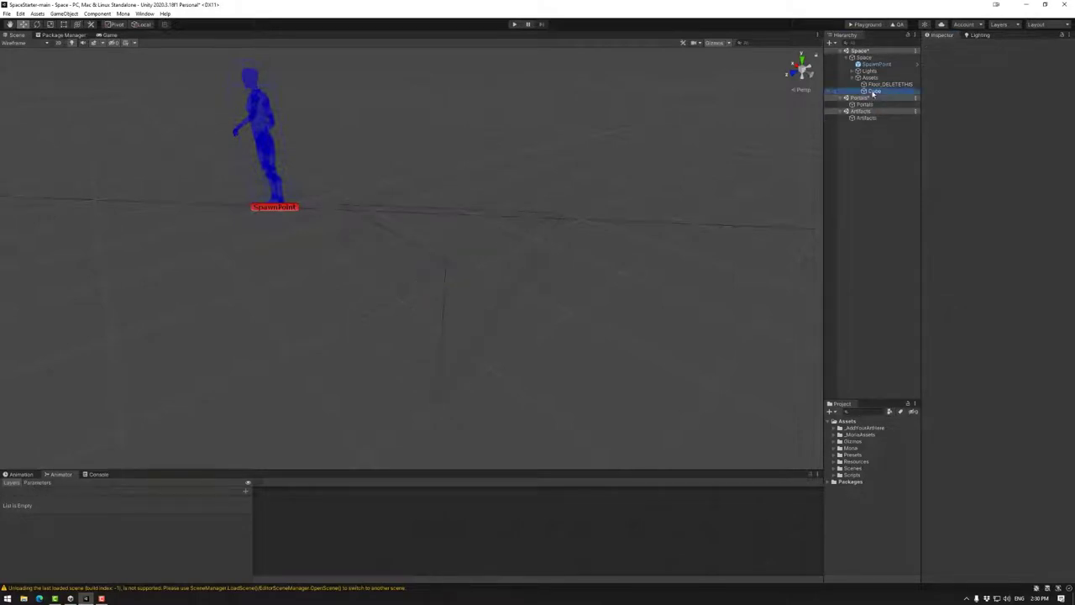
mouse_move(413, 319)
middle_mouse_down()
mouse_move(473, 293)
mouse_move(445, 289)
mouse_move(420, 307)
middle_mouse_up()
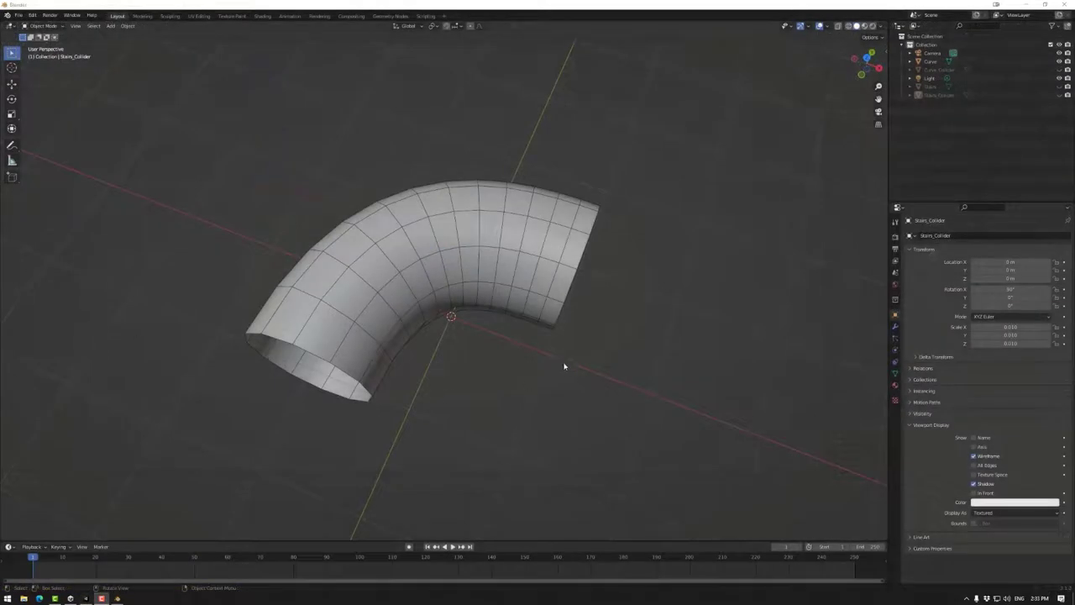
Step: Switch to Blender and select the Curve pipe object, viewing it from several angles
middle_click_drag(515, 384, 555, 294)
left_click(487, 287)
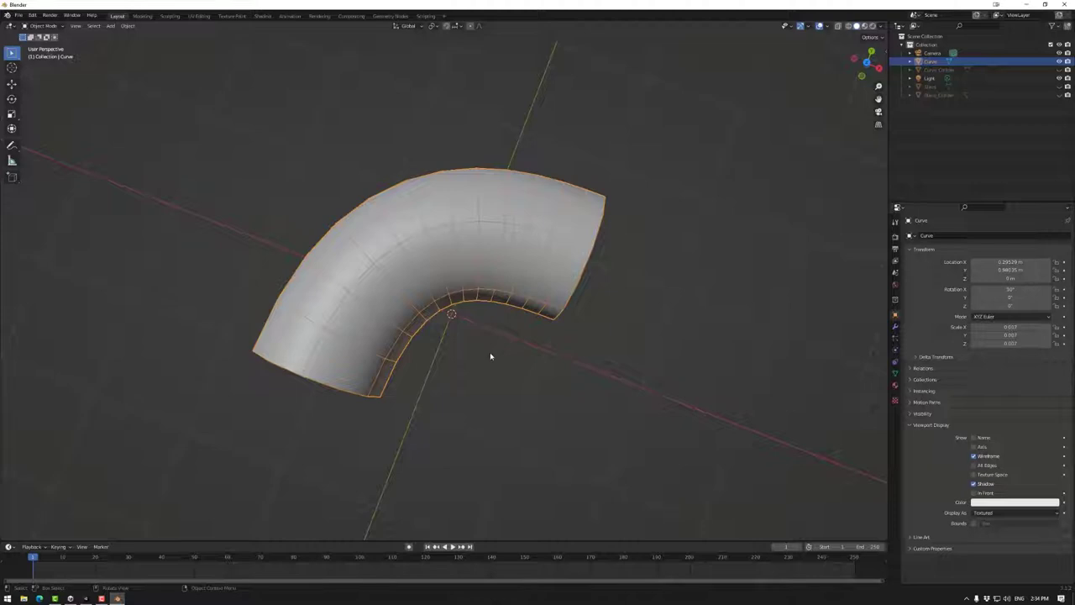
middle_click_drag(490, 353, 514, 270)
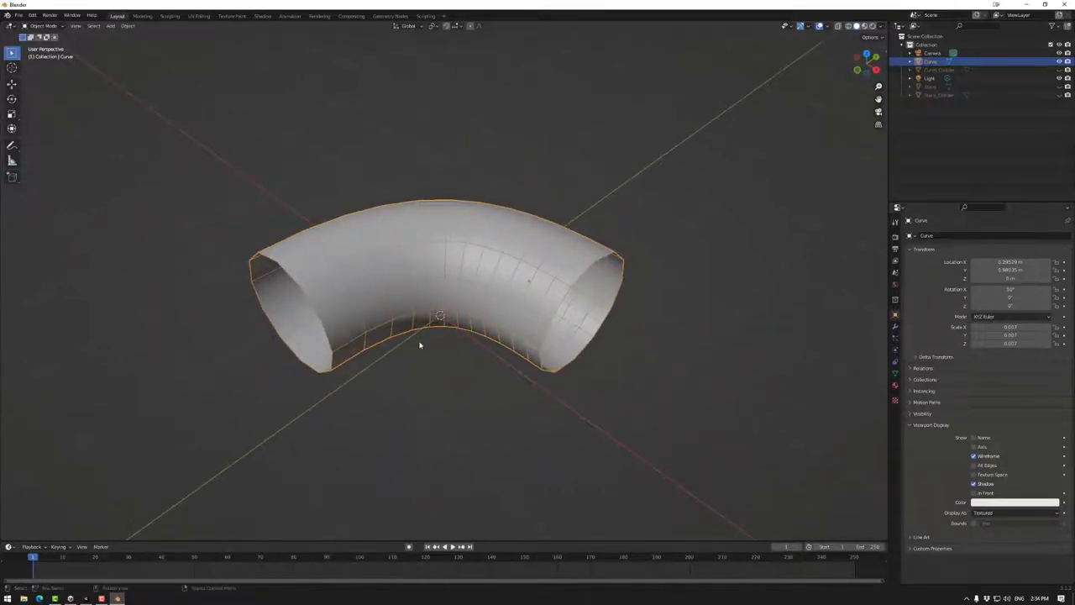
middle_click_drag(420, 344, 466, 359)
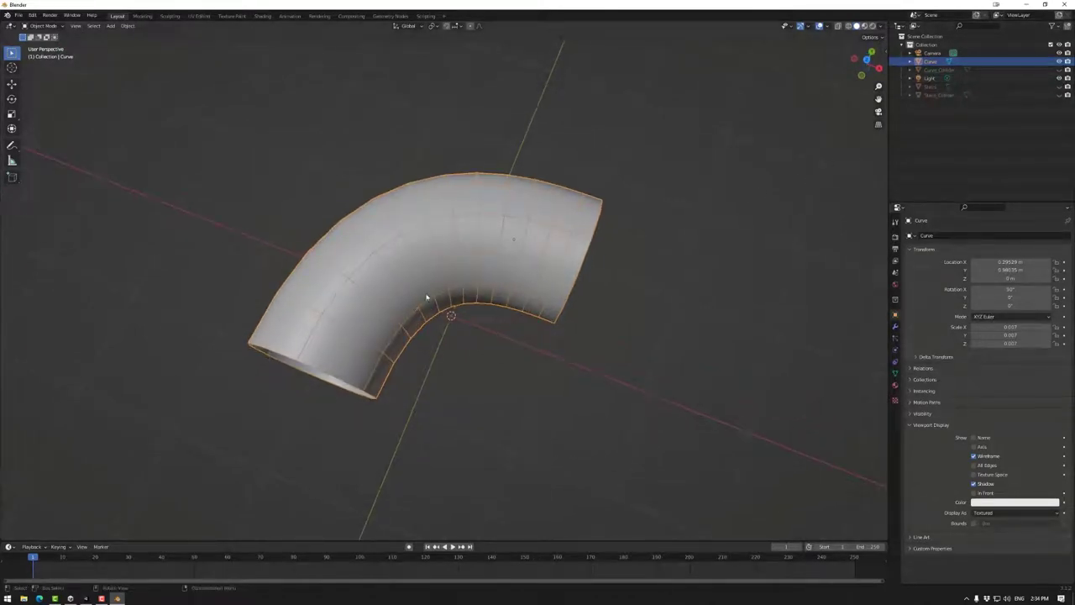
Step: In Edit Mode, select every other edge loop around the Curve pipe and dissolve those edges
key("Tab")
left_click(516, 270, "alt+shift")
left_click(556, 282, "alt+shift")
key("x")
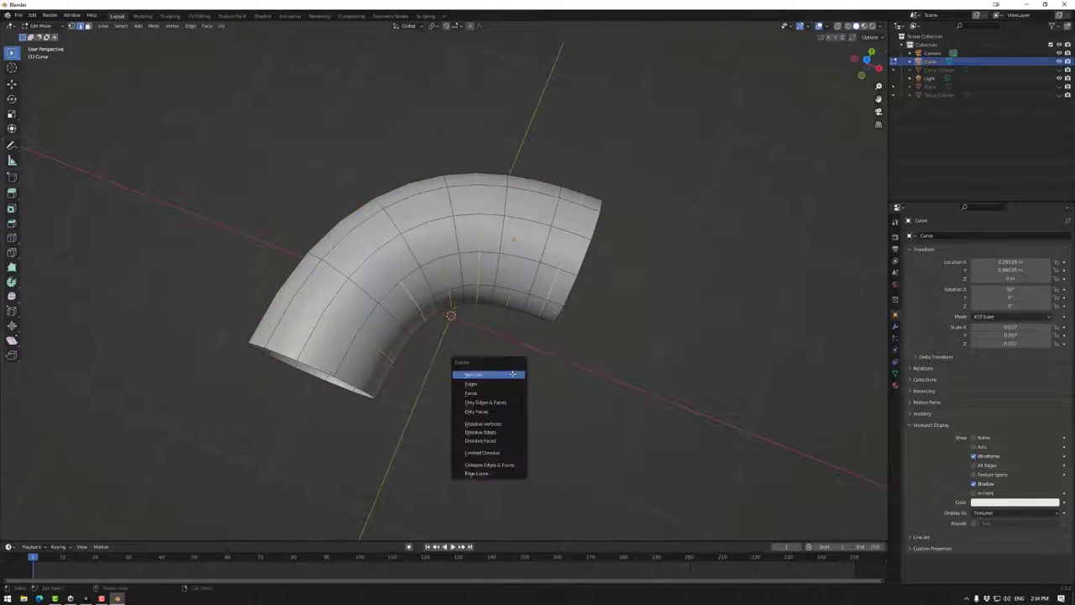
left_click(496, 433)
Step: Select alternate lengthwise edge loops along the Curve pipe and dissolve them
middle_click_drag(493, 375, 542, 332)
left_click(354, 304, "alt")
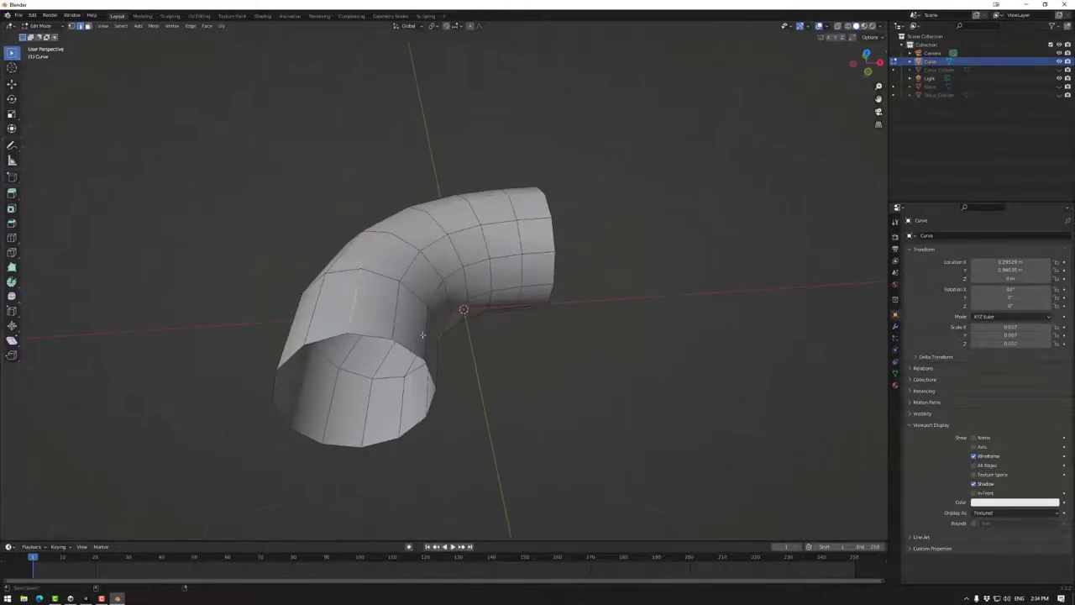
middle_click_drag(423, 336, 470, 355)
right_click(478, 372)
left_click(479, 372)
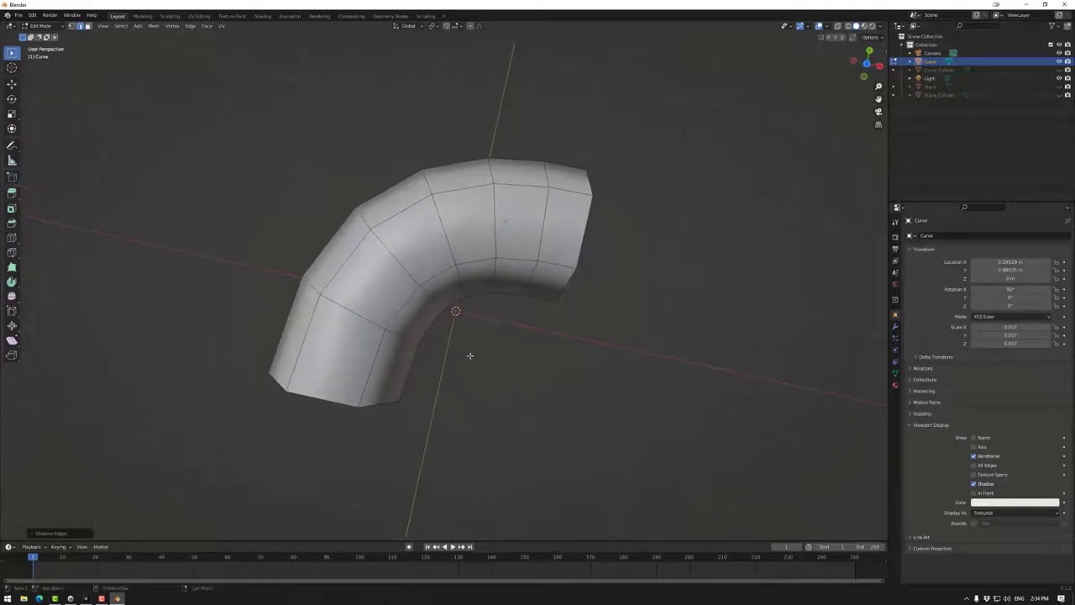
Step: Select alternate remaining cross-section loops around the pipe and dissolve their edges to simplify the bend further
key("ctrl+r")
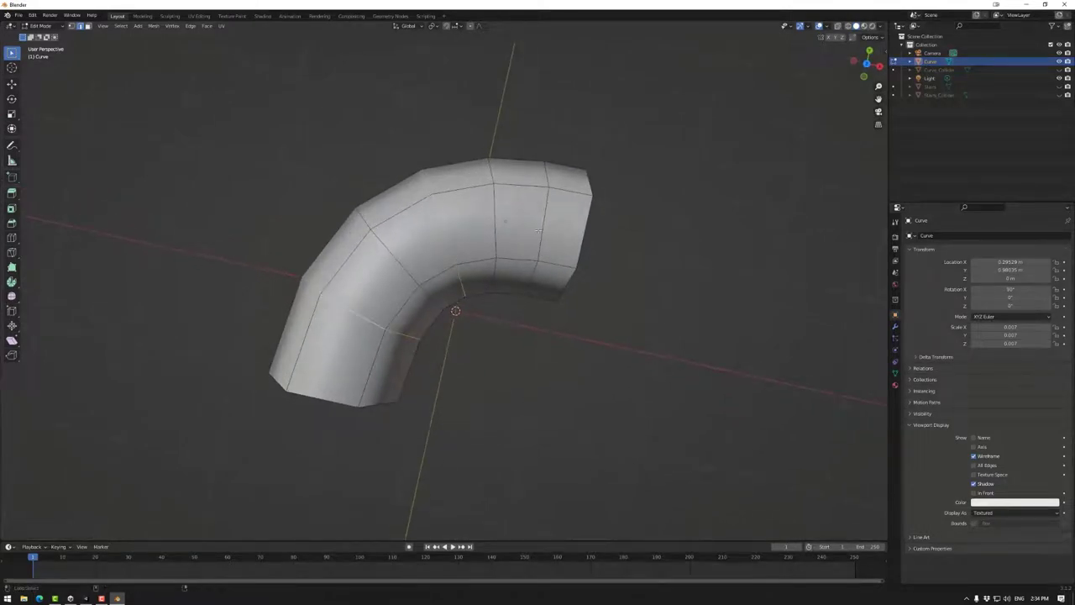
left_click(539, 231)
key("x")
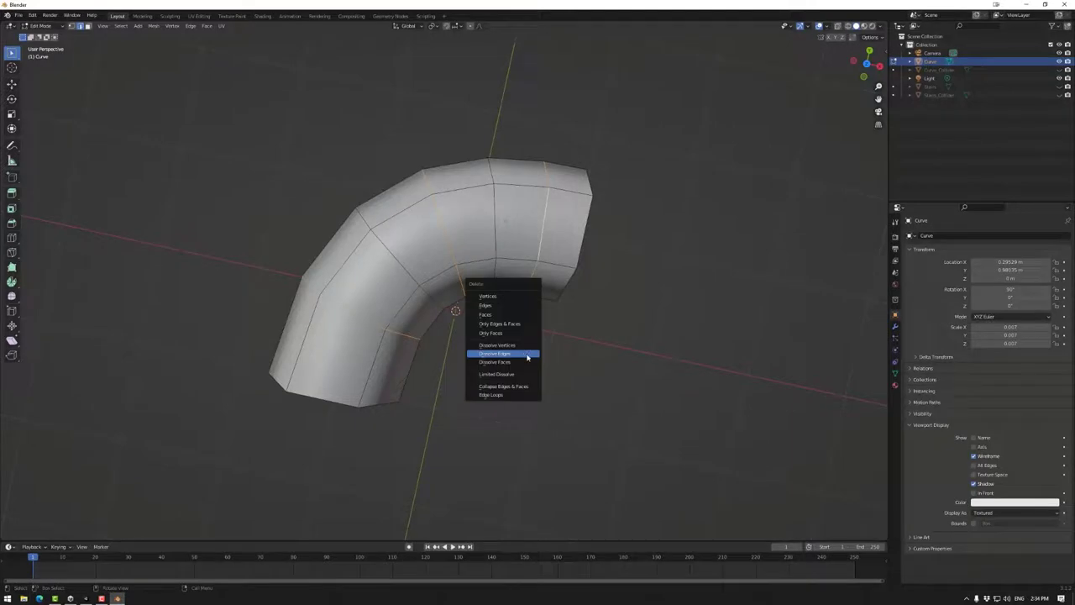
left_click(528, 356)
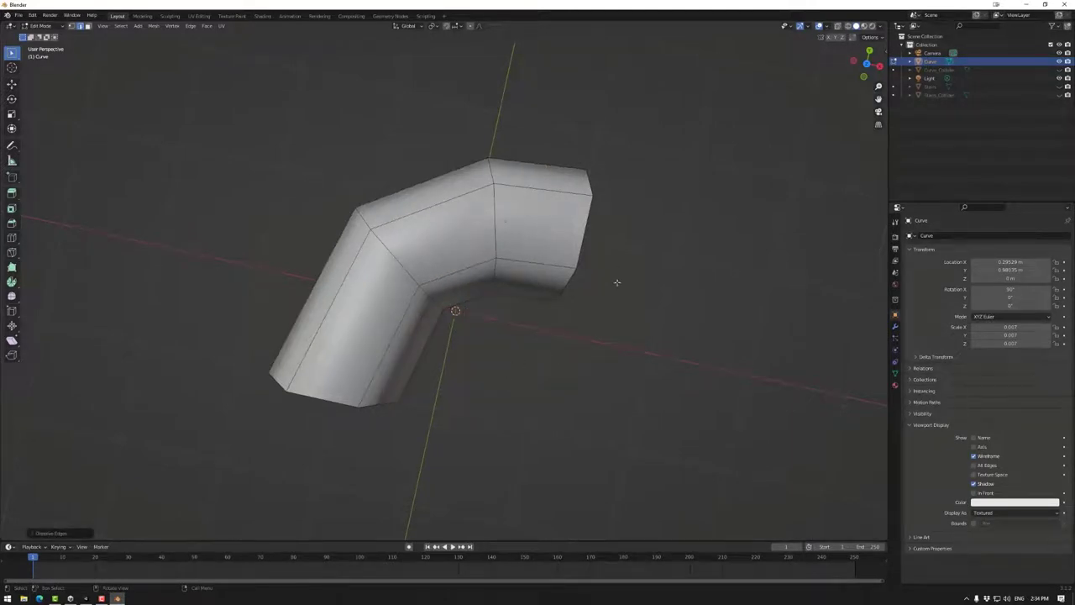
Step: Inspect the simplified pipe, undo all the edge dissolves on the Curve mesh, and return to Object Mode
middle_click_drag(617, 282, 459, 278)
middle_click_drag(588, 353, 561, 359)
key("Tab")
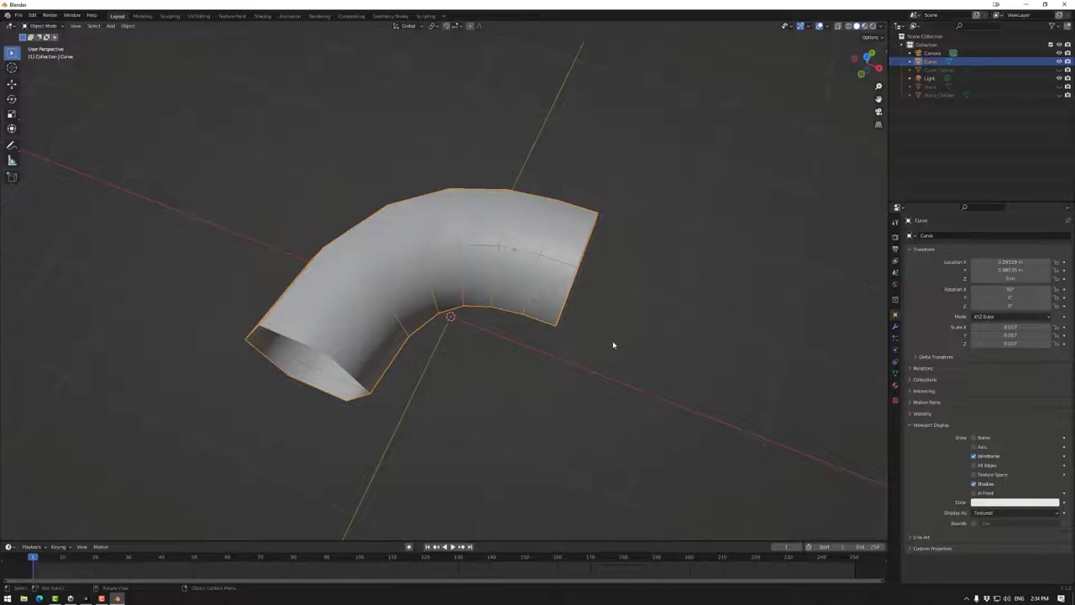
key("Tab")
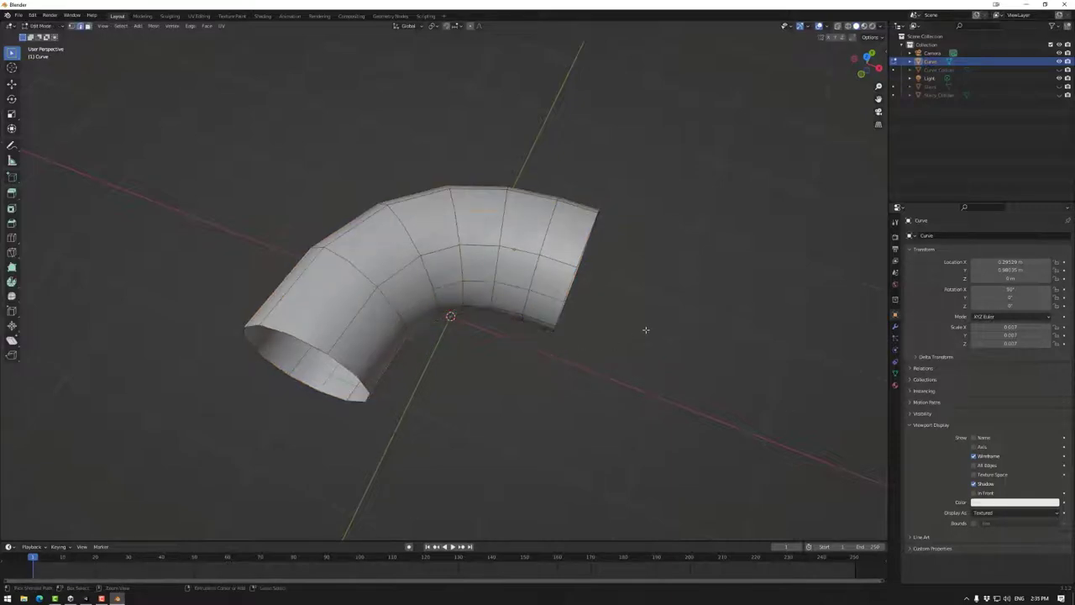
middle_click_drag(607, 343, 501, 353)
scroll(499, 356, "up", 1)
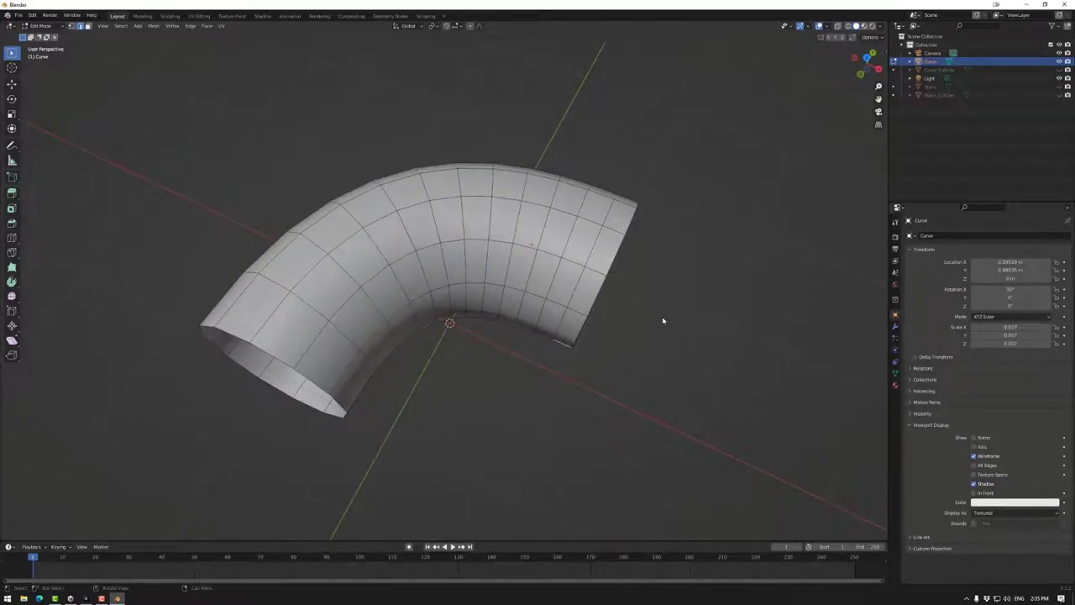
key("Tab")
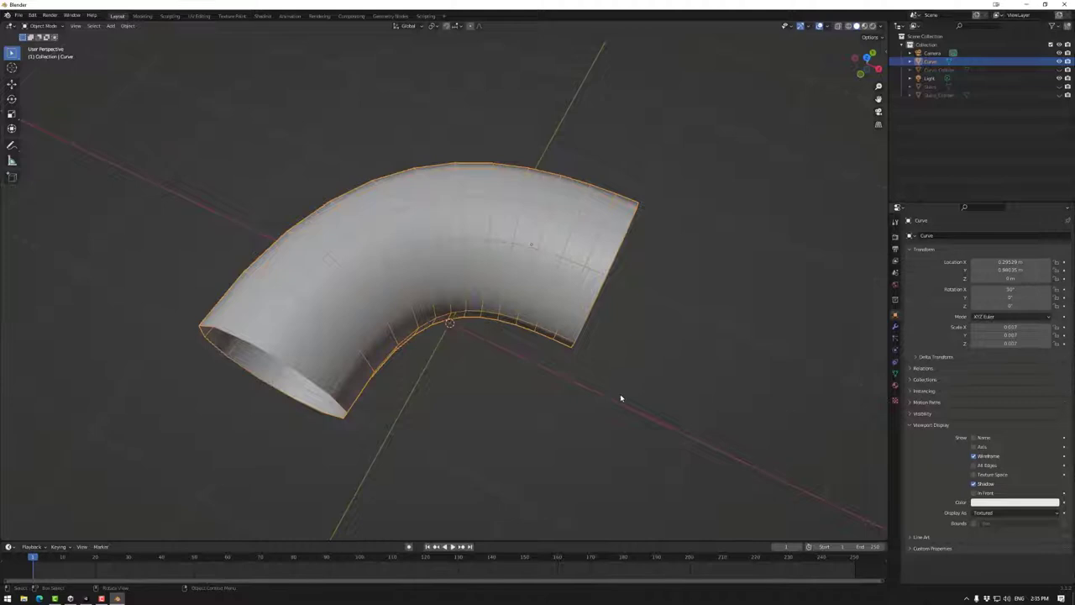
Step: Apply all transforms to the Curve pipe
middle_click_drag(621, 396, 647, 393)
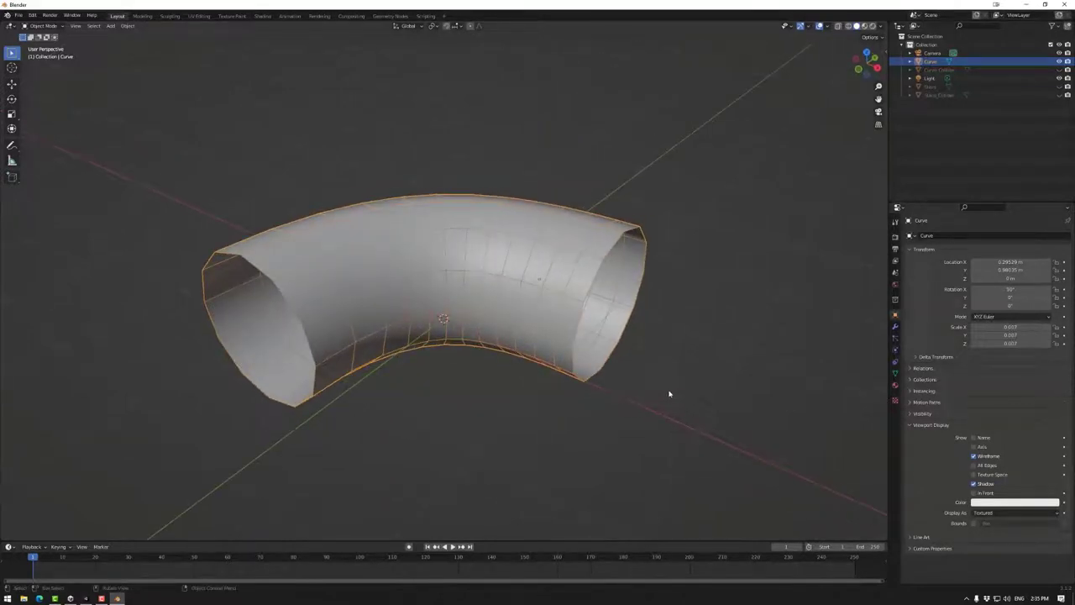
key("ctrl+a")
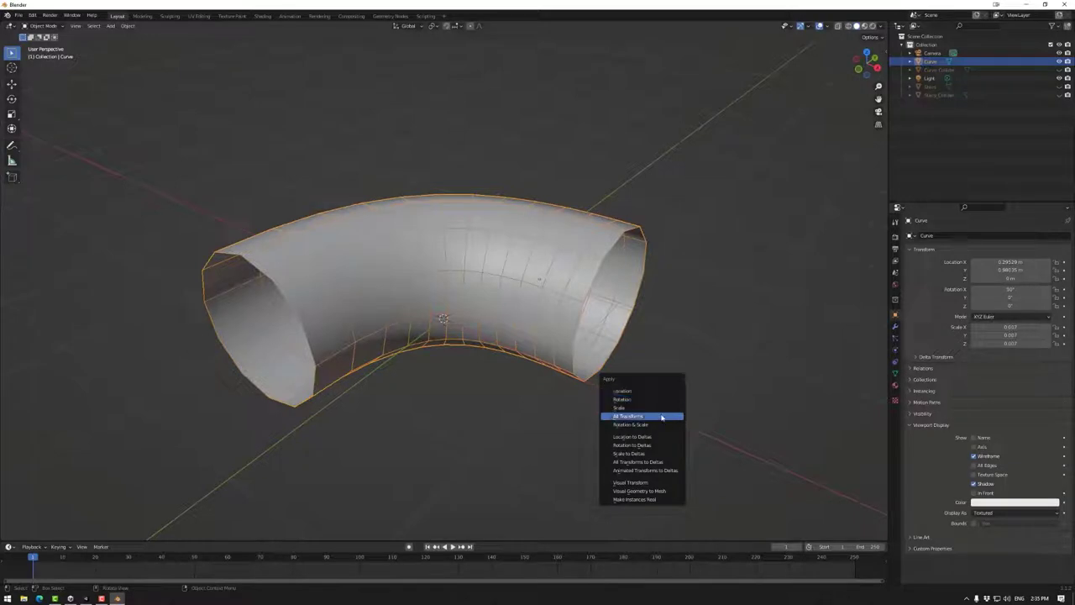
left_click(664, 416)
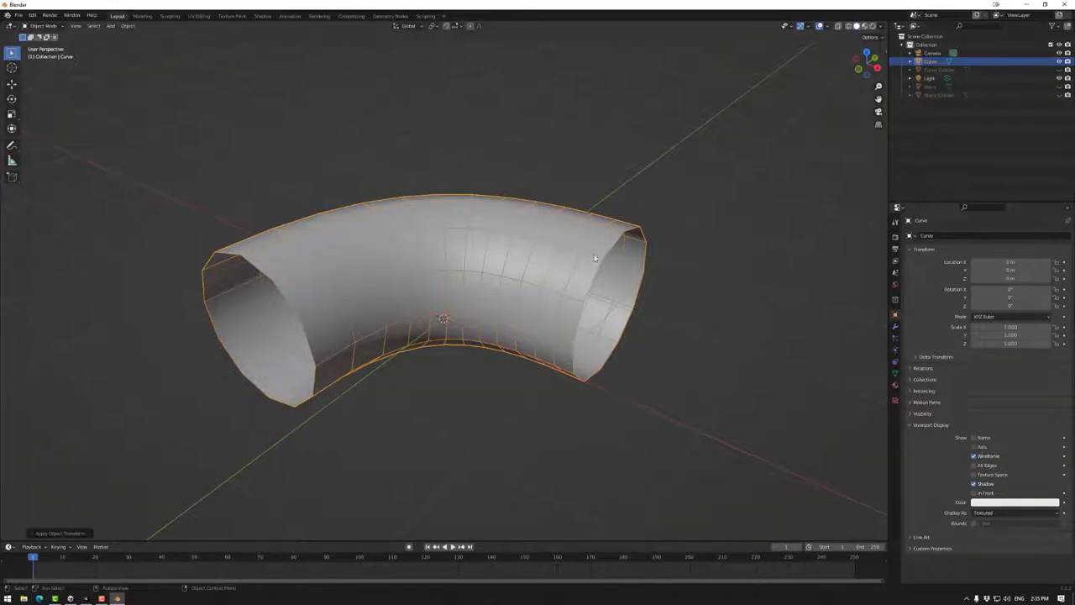
Step: Show Curve_Collider in place of Curve, select it and turn on its wireframe display
left_click(1060, 70)
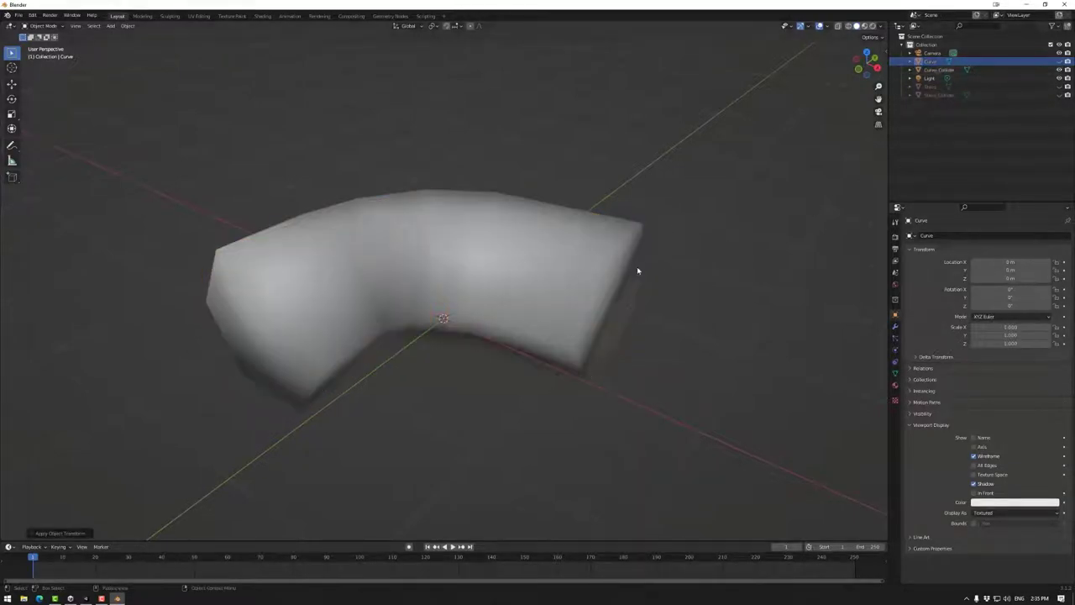
left_click(502, 261)
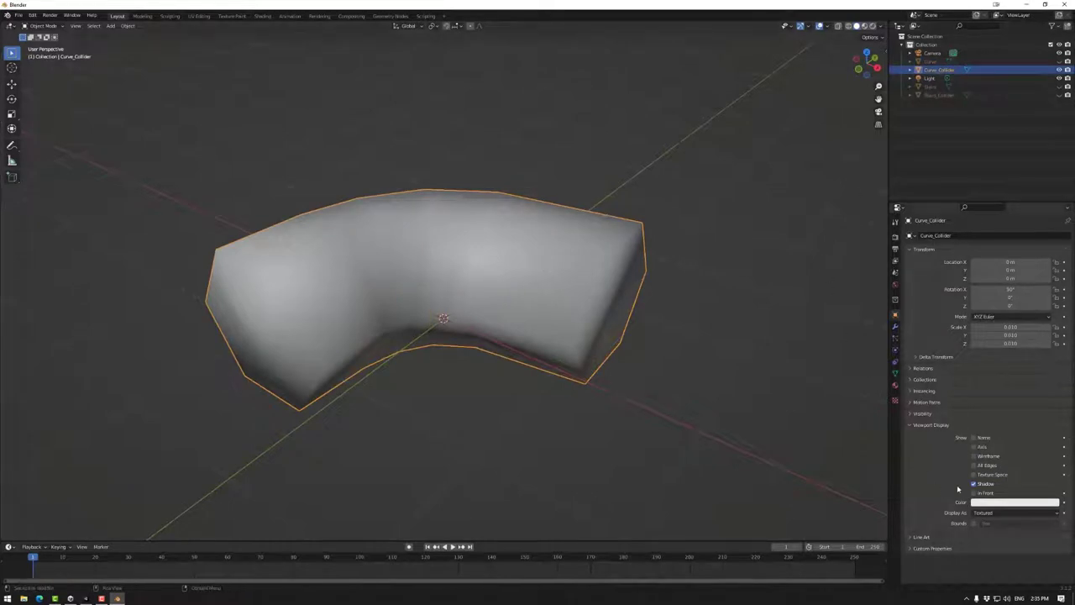
left_click(973, 457)
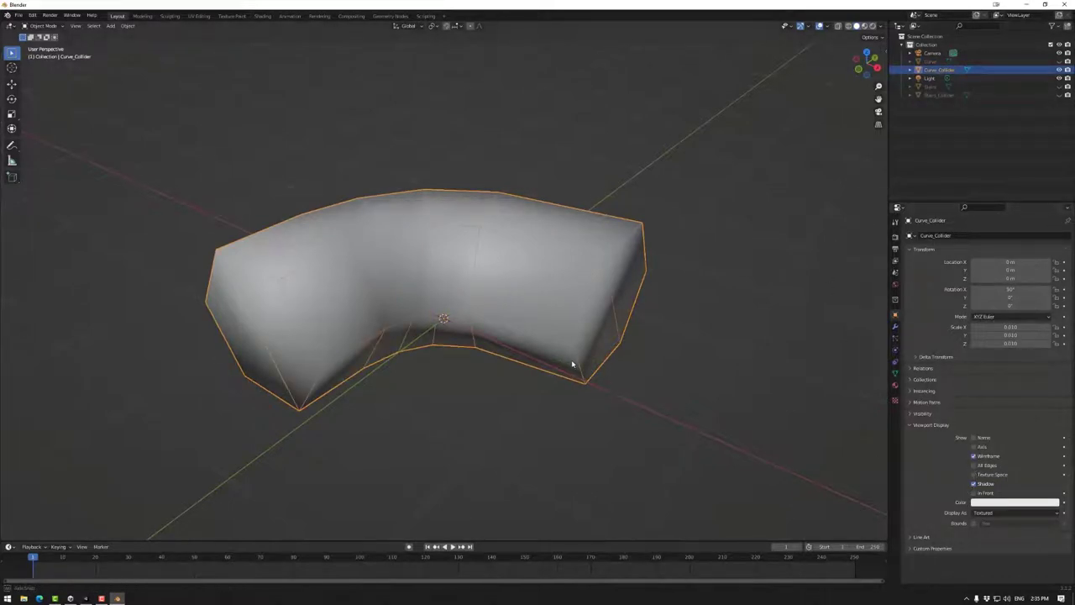
Step: Apply all transforms to Curve_Collider
mouse_move(572, 363)
middle_mouse_down()
mouse_move(586, 408)
mouse_move(571, 389)
mouse_move(588, 372)
middle_mouse_up()
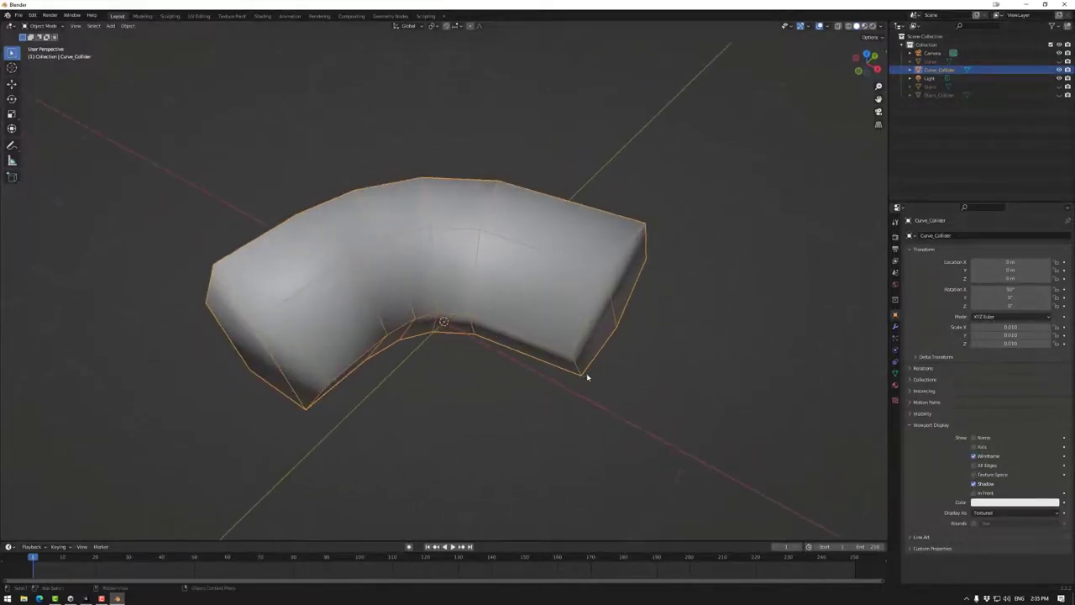
key("ctrl+a")
left_click(661, 363)
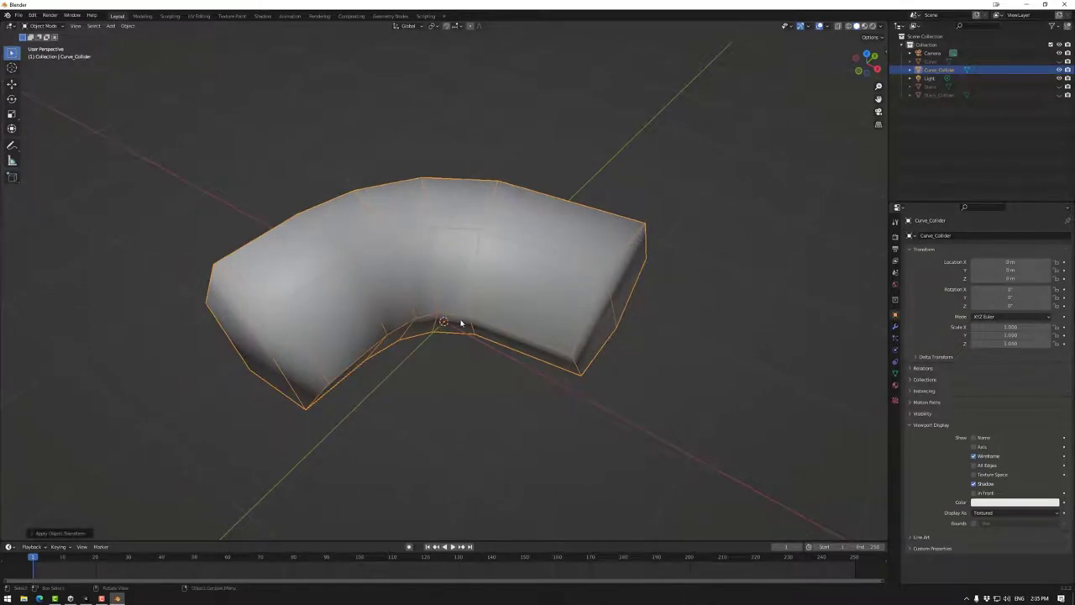
Step: Examine the simplified shape and both ends of Curve_Collider from several angles
middle_click_drag(460, 323, 392, 336)
scroll(483, 360, "down", 2)
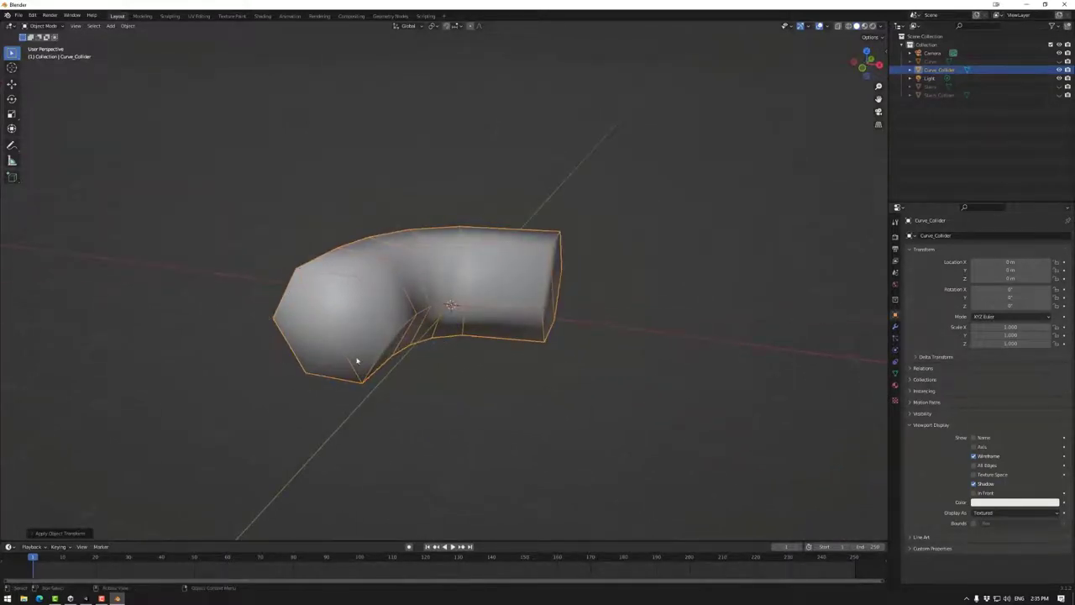
middle_click_drag(356, 362, 508, 405)
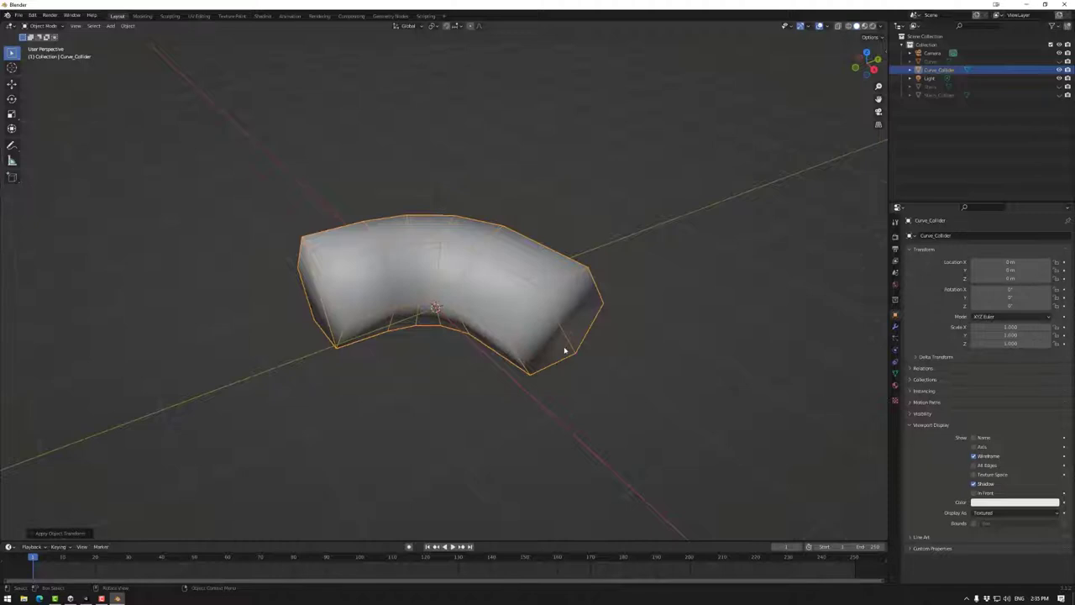
middle_click_drag(565, 350, 522, 393)
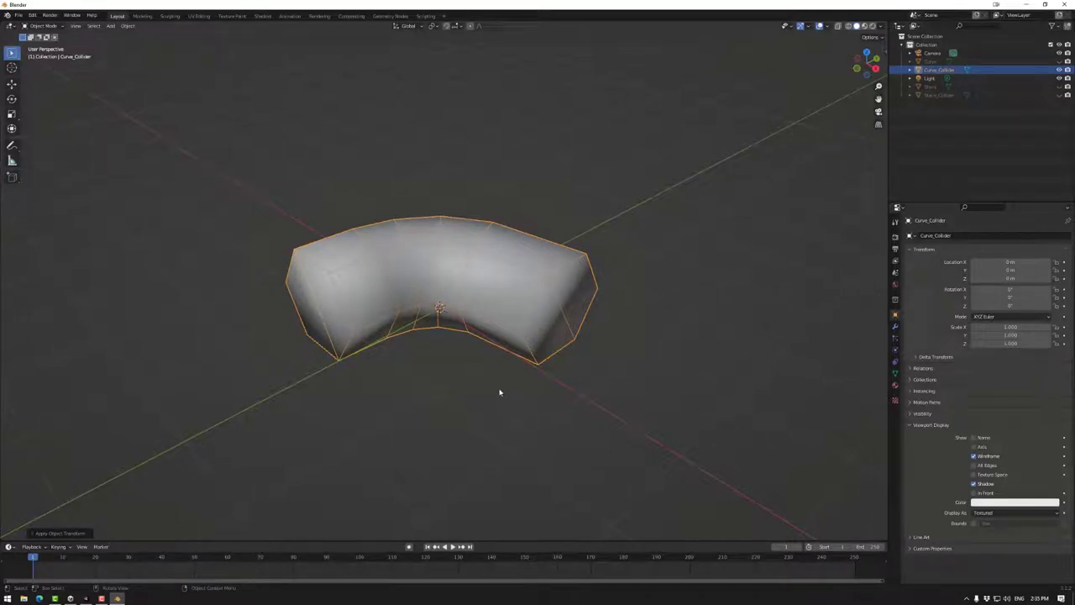
middle_click_drag(408, 378, 422, 415)
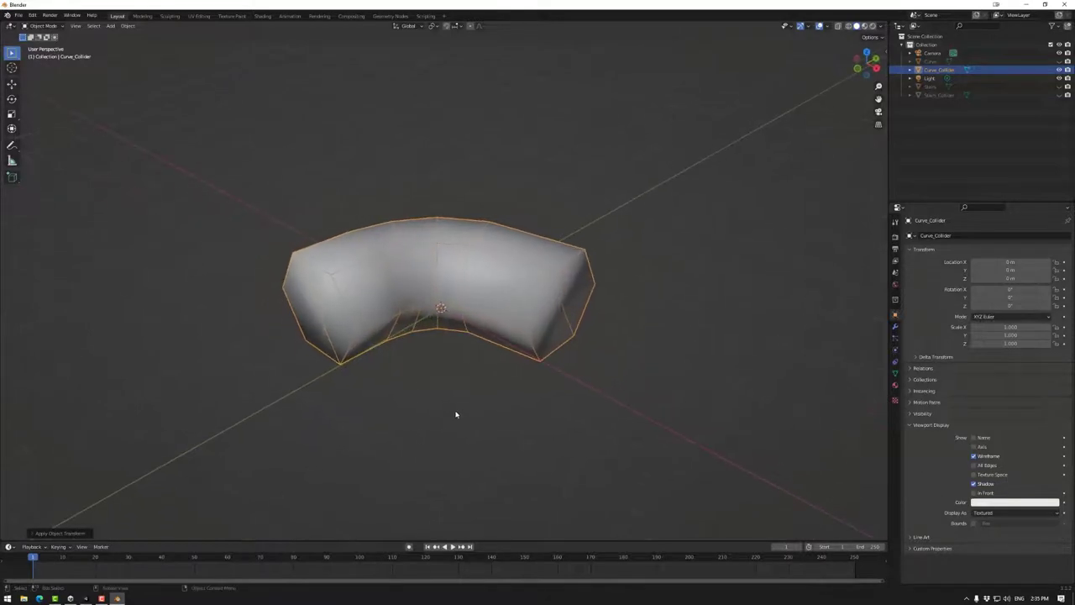
Step: Show Stairs in place of Curve_Collider, select the model and examine its individual steps
left_click(1059, 69)
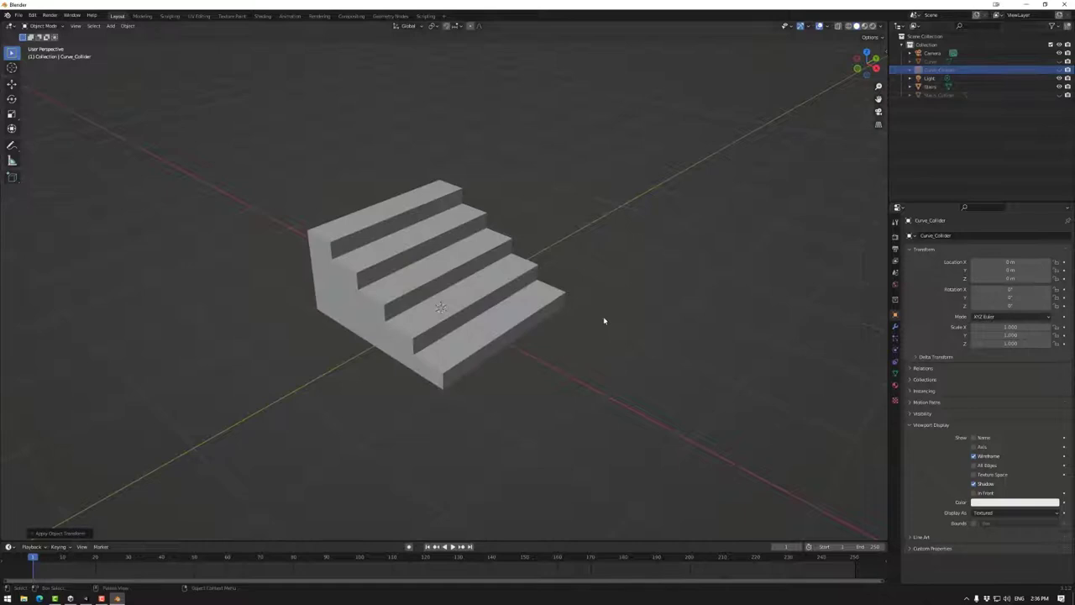
middle_click_drag(603, 320, 497, 312)
left_click(496, 311)
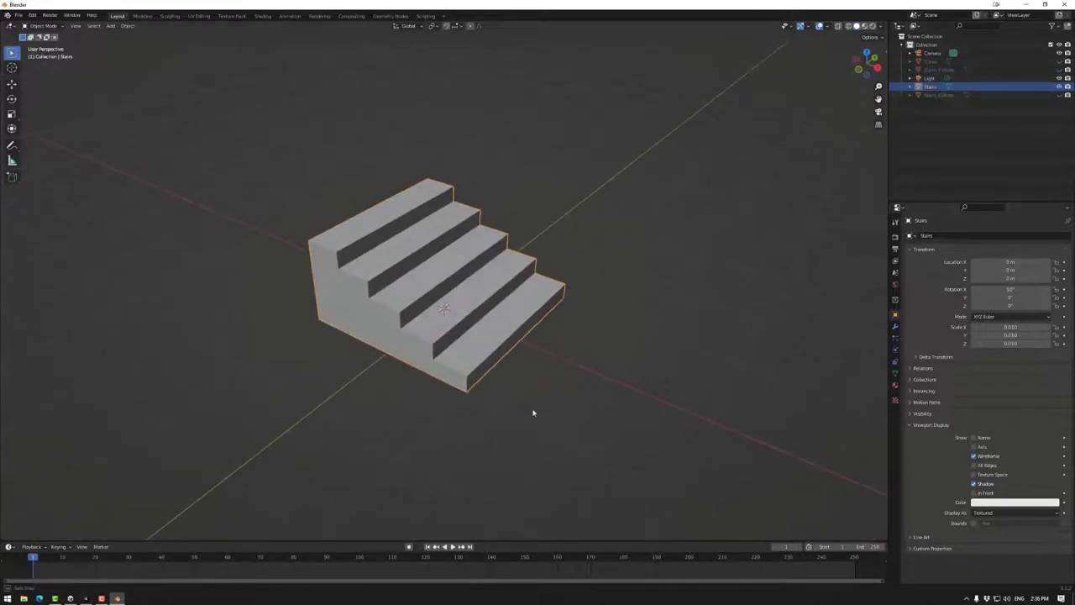
scroll(572, 400, "up", 2)
mouse_move(571, 401)
middle_mouse_down()
mouse_move(583, 389)
mouse_move(590, 401)
middle_mouse_up()
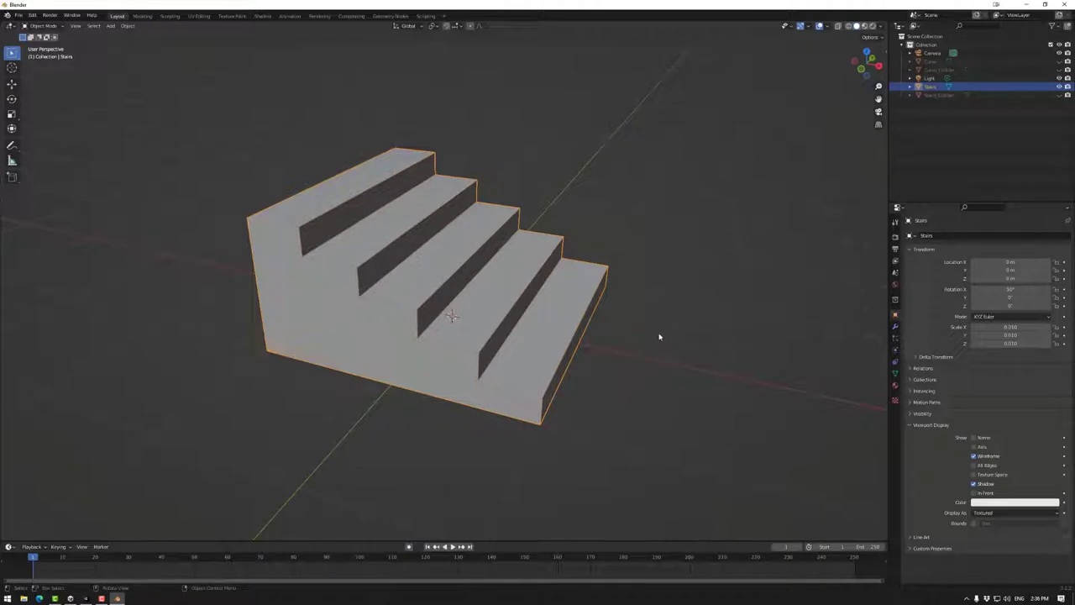
Step: Show Stairs_Collider in place of Stairs, select it and examine its ramp shape
left_click(1060, 95)
left_click(1059, 86)
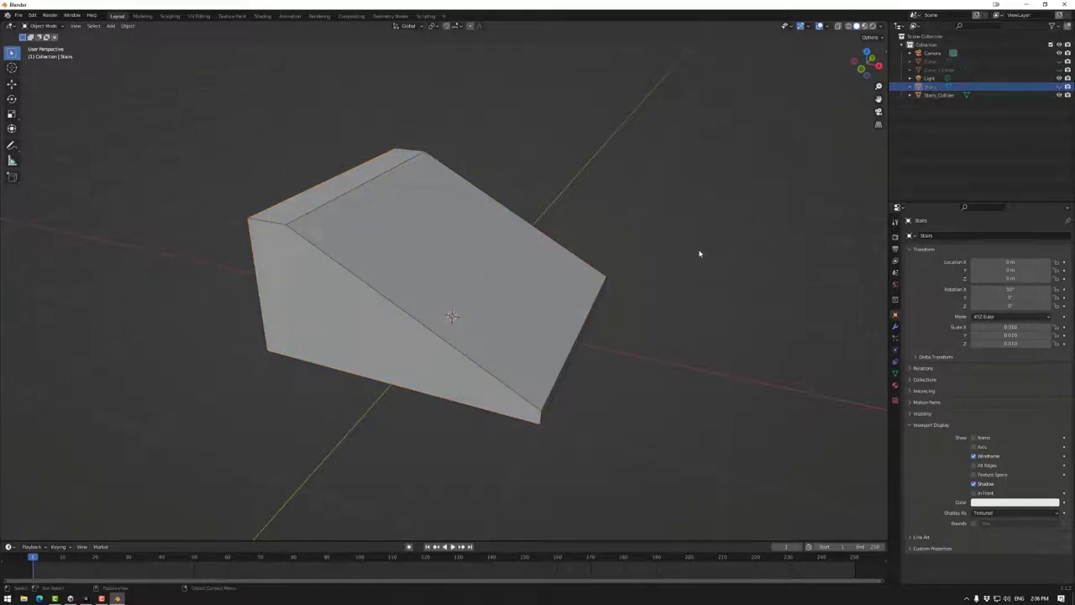
left_click(492, 271)
middle_click_drag(568, 326, 583, 328)
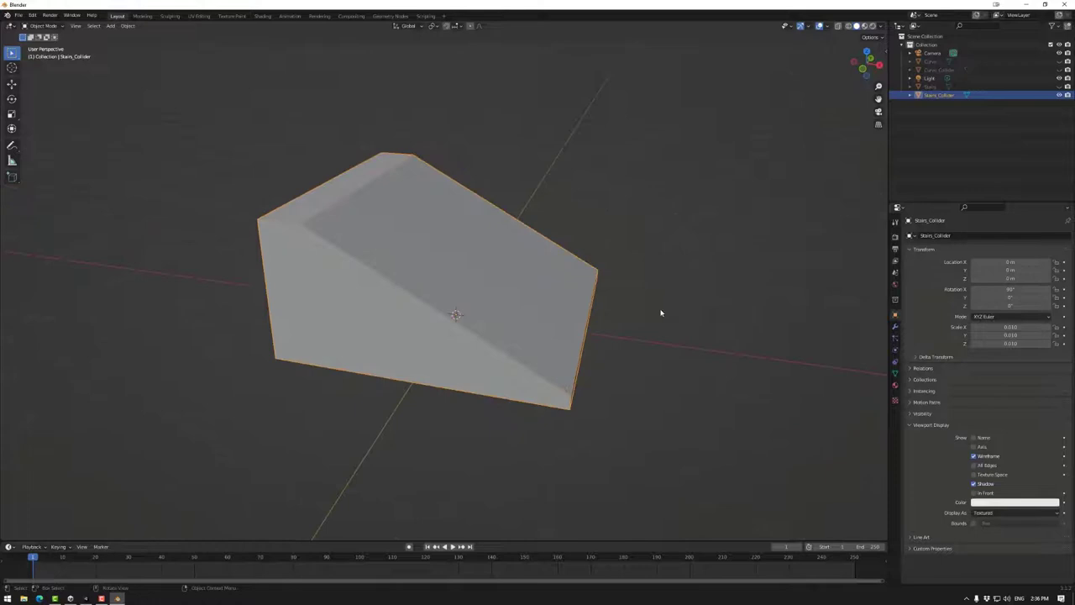
middle_click_drag(660, 313, 641, 314)
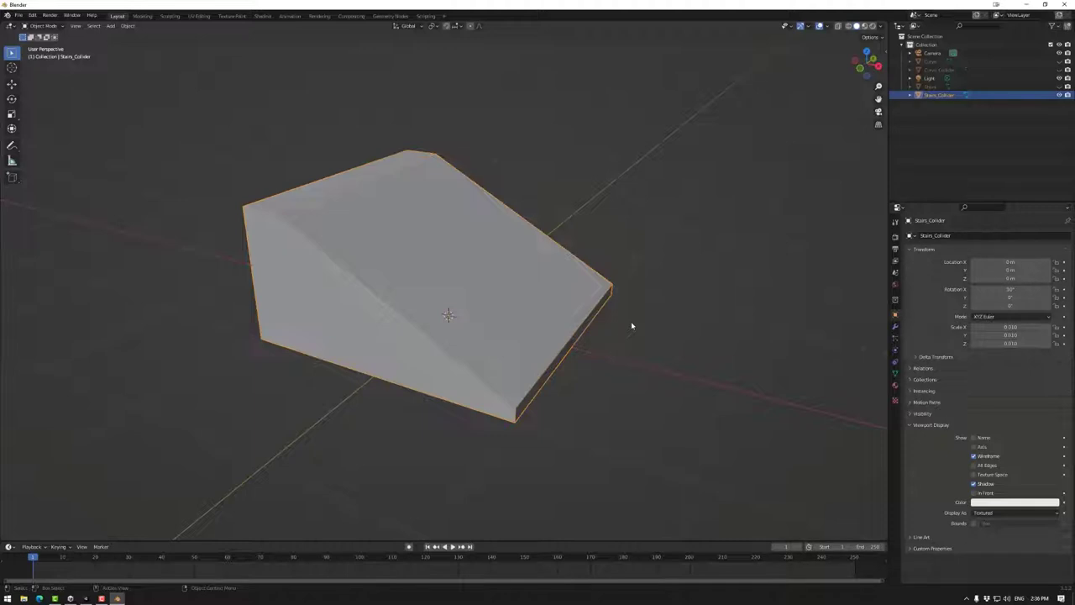
Step: Show Stairs in place of Stairs_Collider and apply all transforms to the Stairs object
left_click(1060, 96)
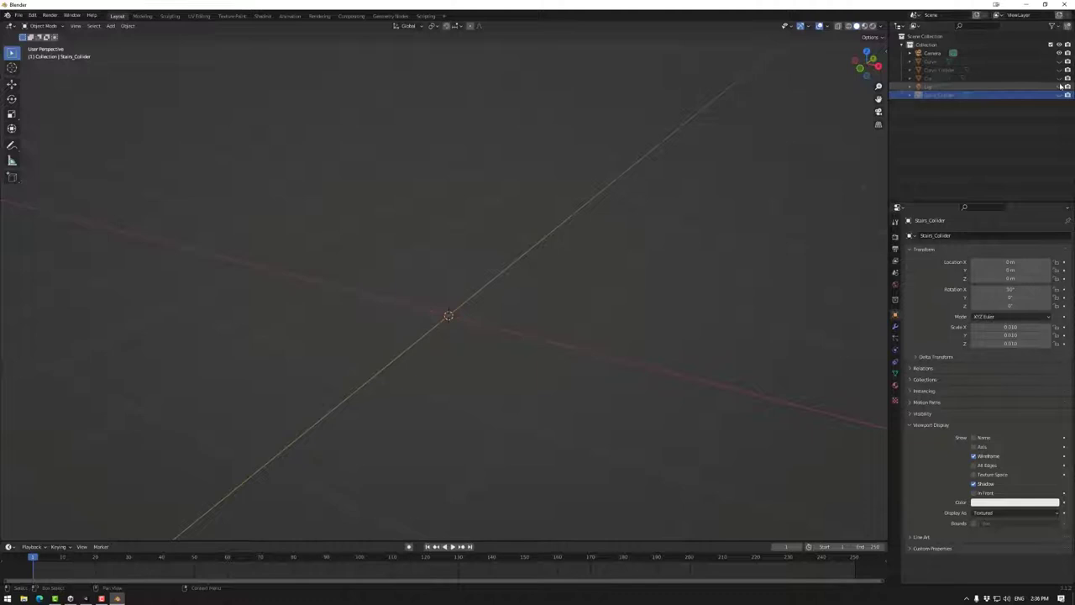
left_click(1059, 86)
left_click(475, 238)
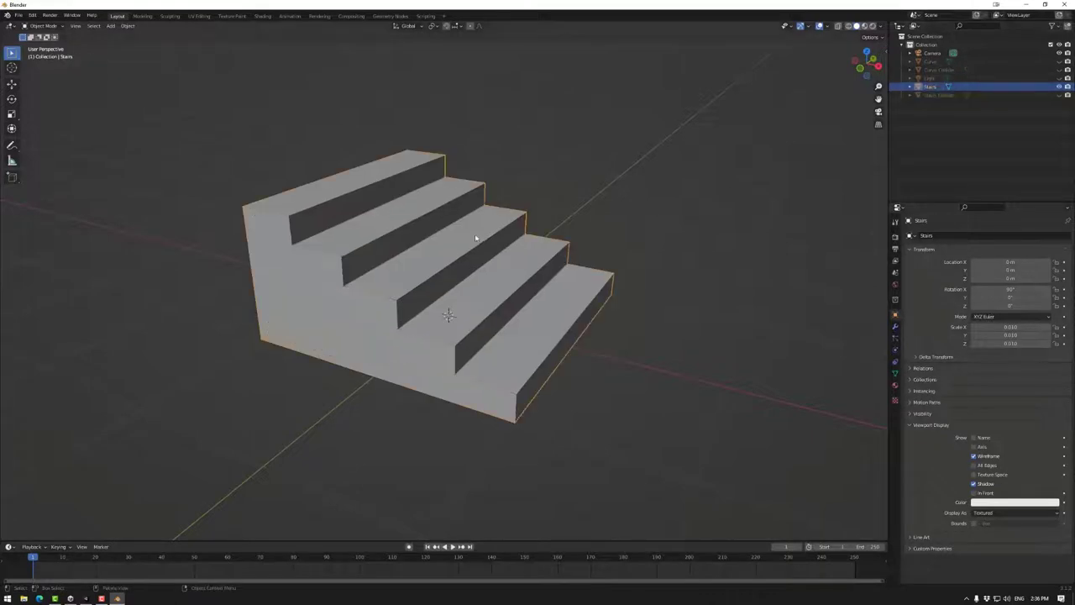
key("ctrl+a")
left_click(643, 343)
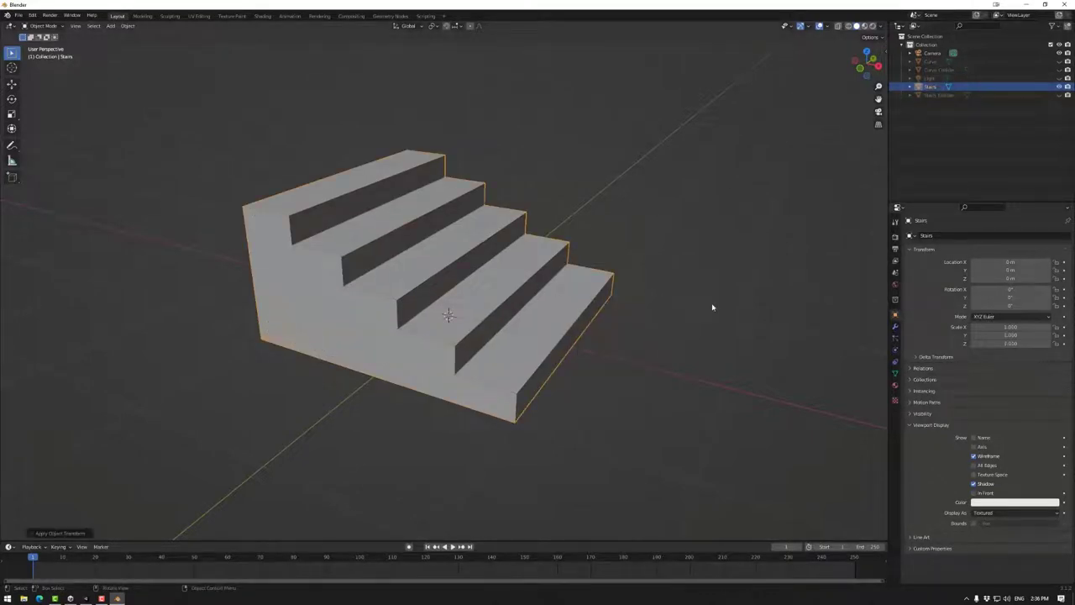
Step: Show Stairs_Collider in place of Stairs and apply all transforms to the collider ramp
left_click(1009, 96)
left_click(1060, 96)
left_click(1059, 87)
left_click(519, 314)
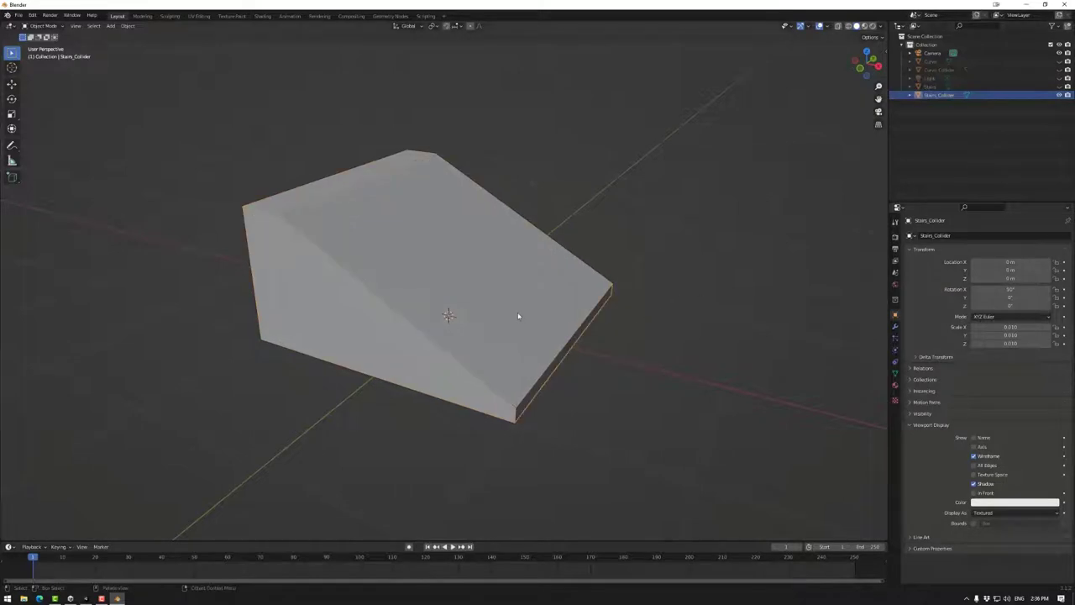
key("ctrl+a")
left_click(658, 327)
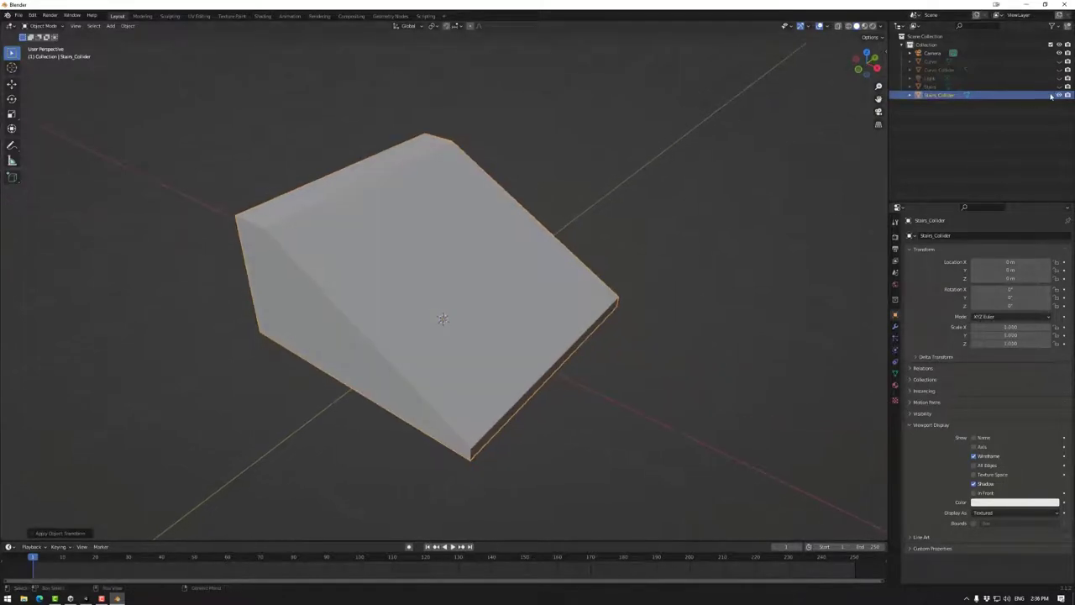
Step: Make Curve, Curve_Collider, Stairs and Stairs_Collider all visible together
left_click(1060, 96)
left_click(1059, 61)
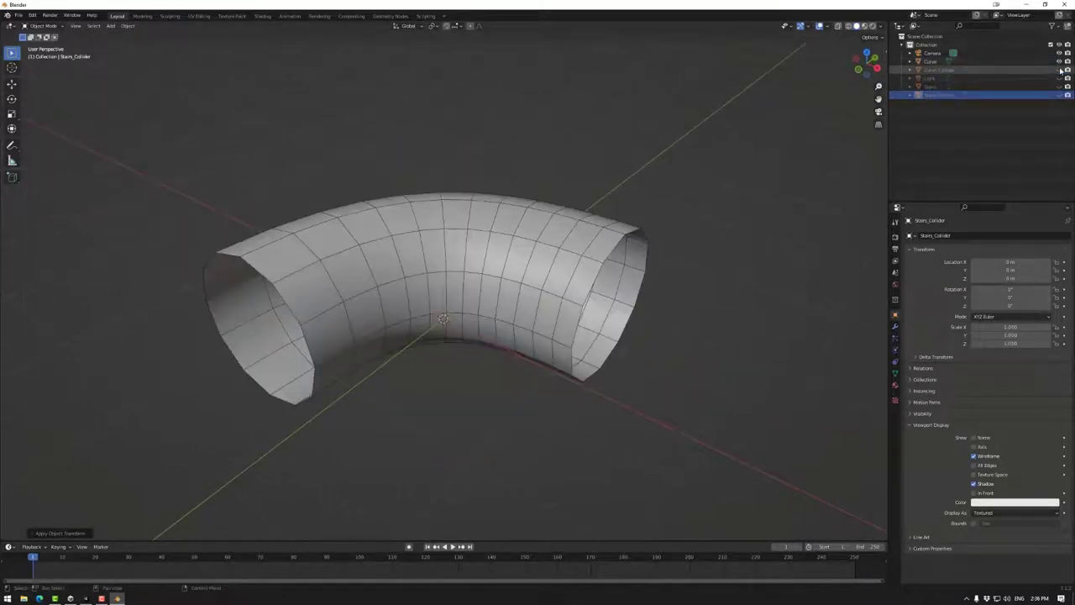
left_click(1060, 69)
left_click(1059, 86)
Step: Select Curve, start an FBX export and browse to the Unity project's Assets/_AddYourArtHere/Models folder
left_click(931, 62)
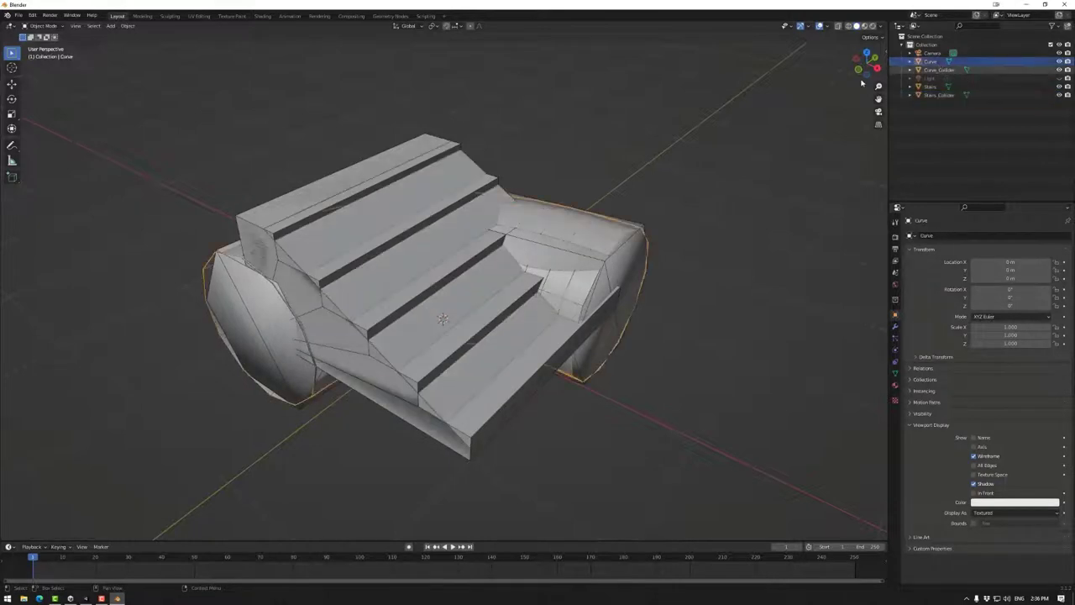
left_click(19, 15)
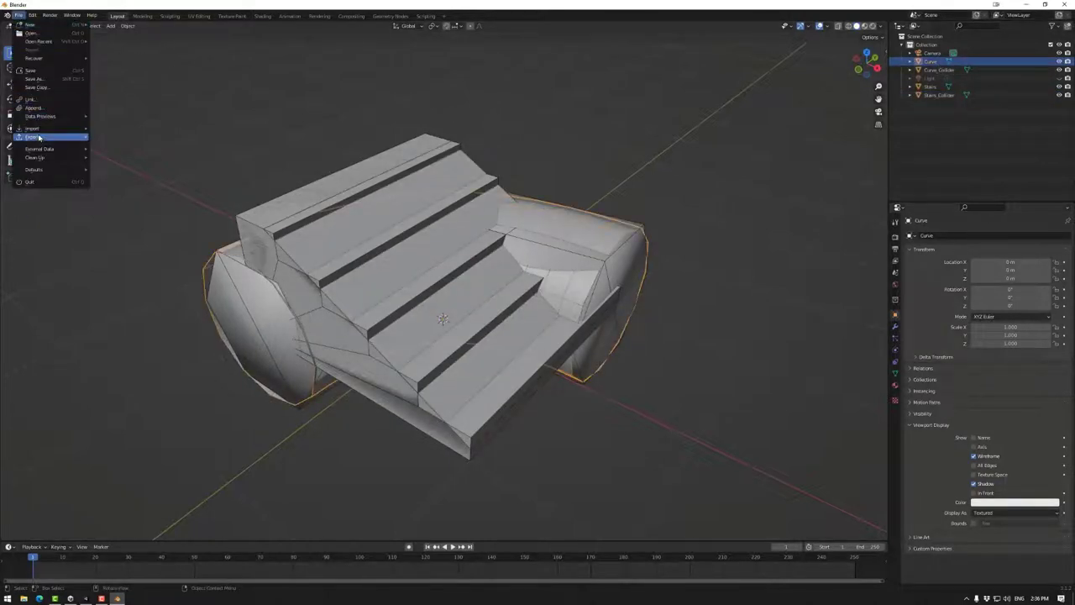
mouse_move(40, 139)
left_click(119, 212)
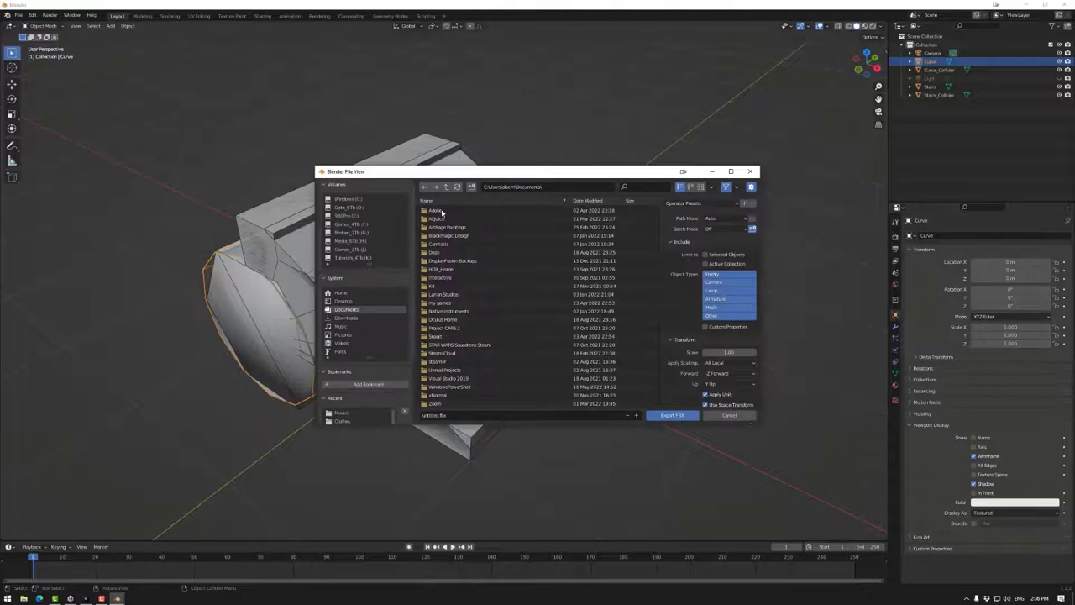
left_click(344, 209)
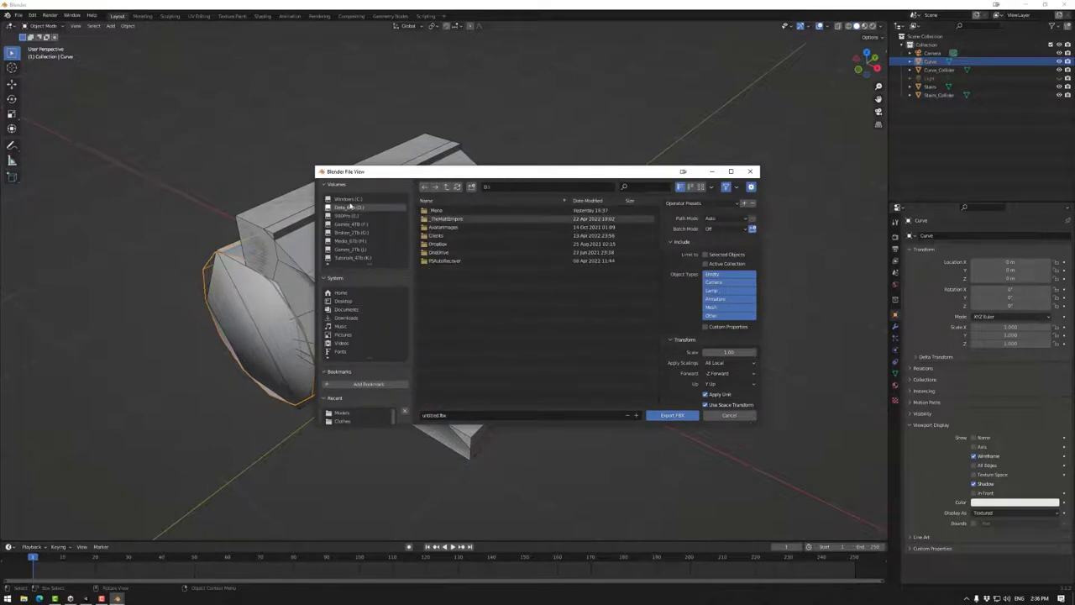
left_click(348, 302)
double_click(448, 219)
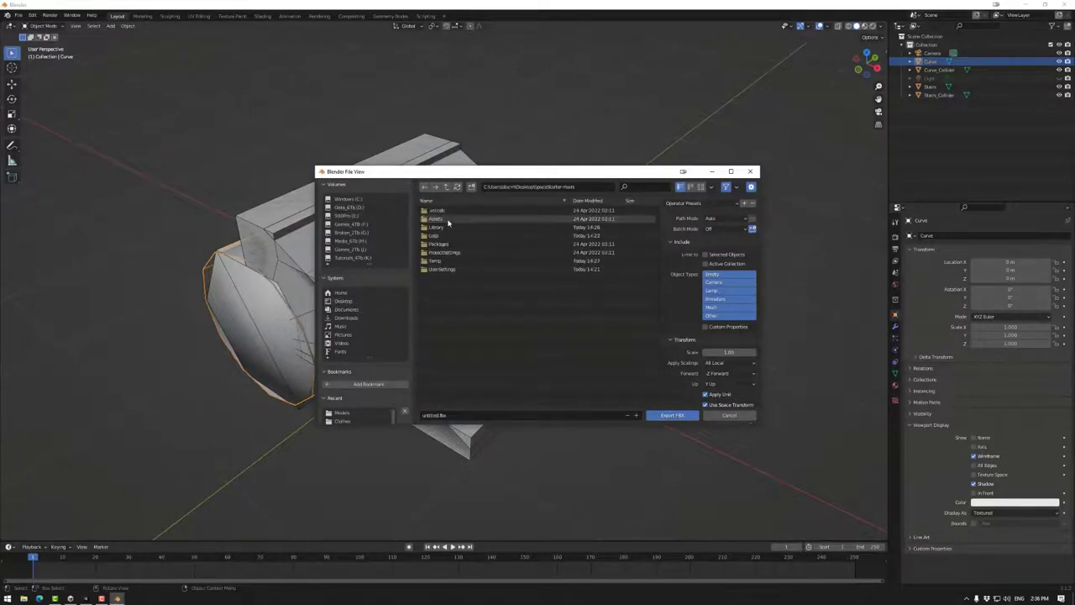
double_click(446, 219)
double_click(443, 216)
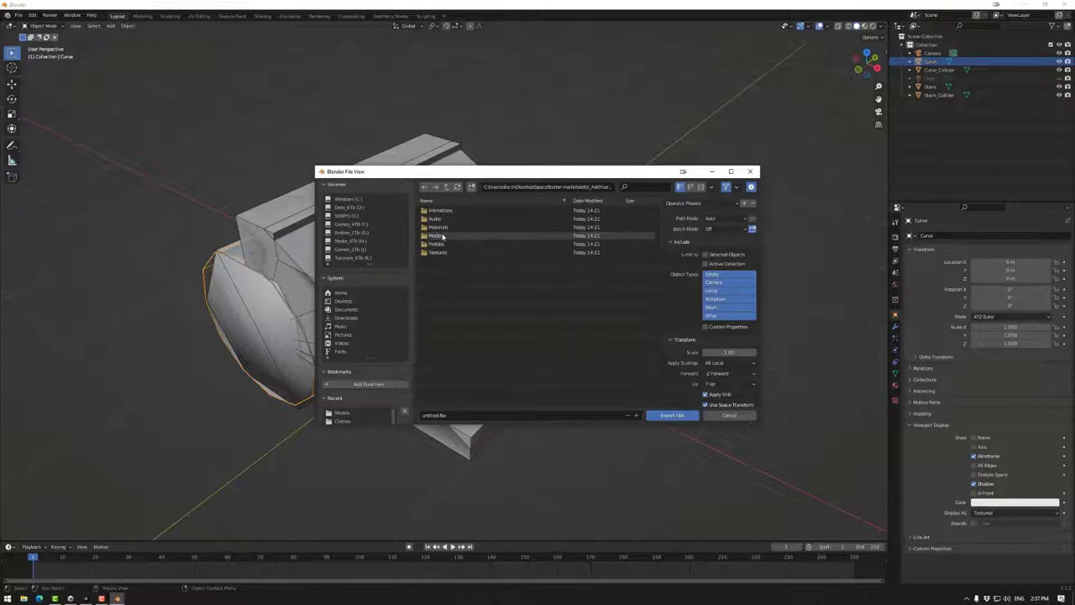
double_click(446, 238)
Step: Export Curve as Curve.fbx, limited to selected objects and with Apply Transform enabled
left_click(441, 415)
double_click(430, 415)
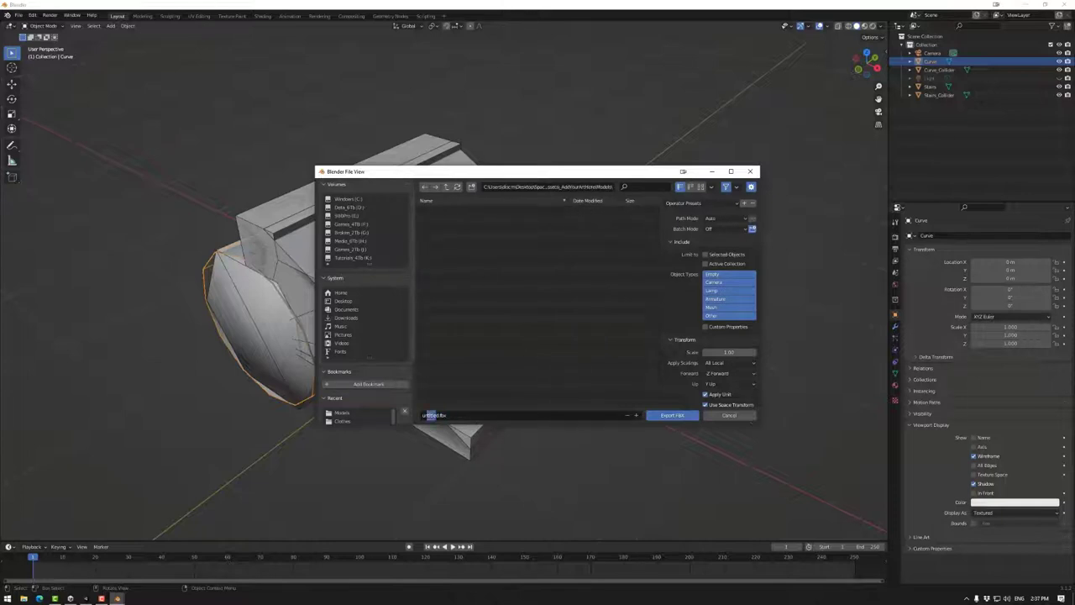
type("Curved")
key("BackSpace")
scroll(704, 257, "down", 3)
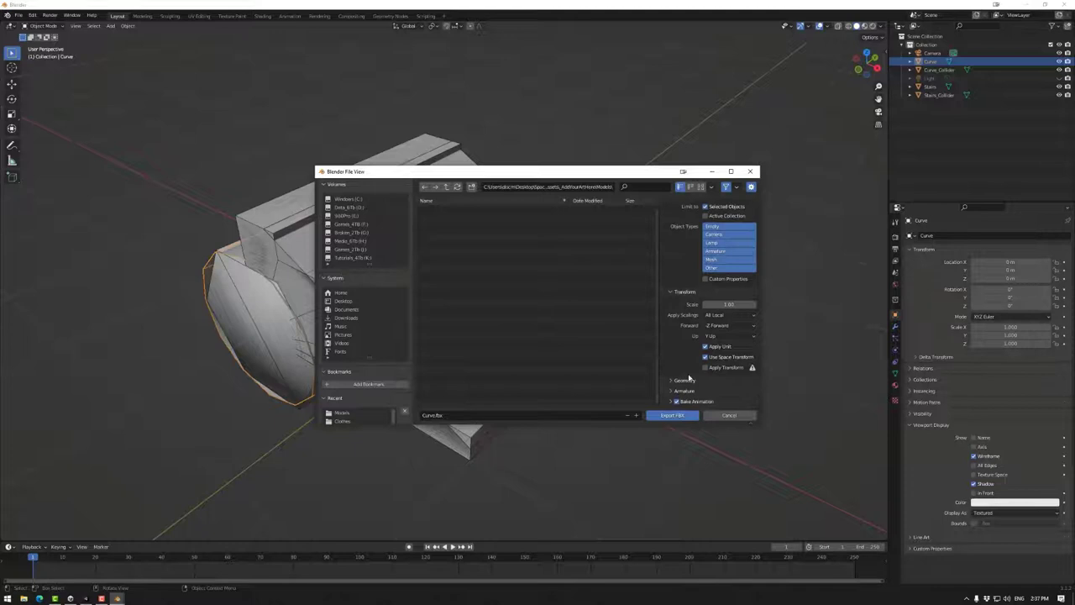
left_click(705, 368)
left_click(678, 416)
Step: Export only the selected Curve_Collider object to the Models folder as Curve_Collider.fbx
left_click(939, 69)
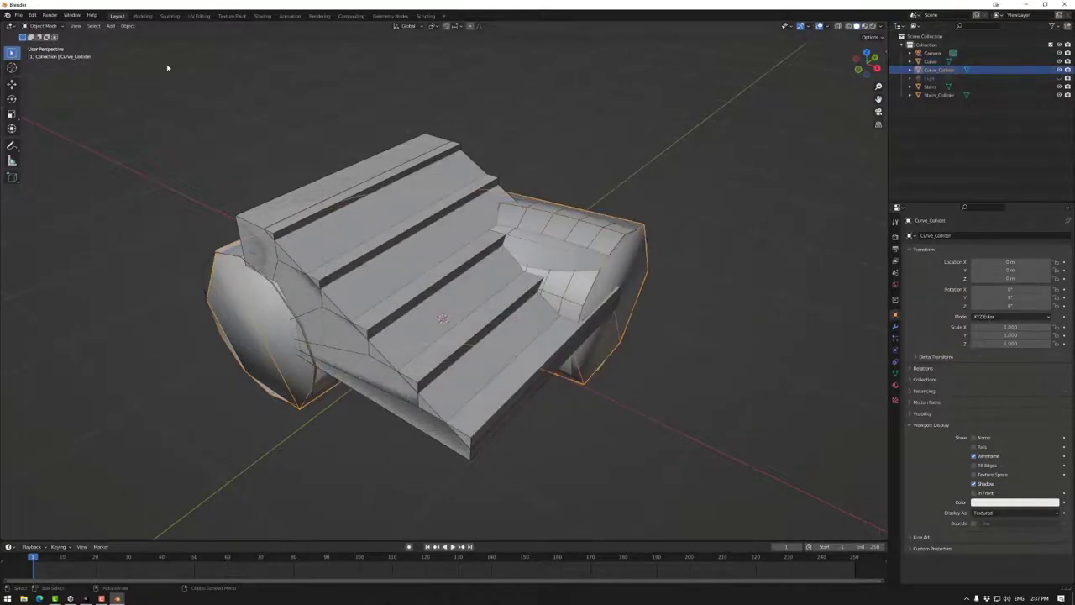
left_click(18, 16)
mouse_move(51, 137)
left_click(114, 211)
left_click(437, 210)
left_click(435, 415)
left_click(436, 415)
type("_Collider")
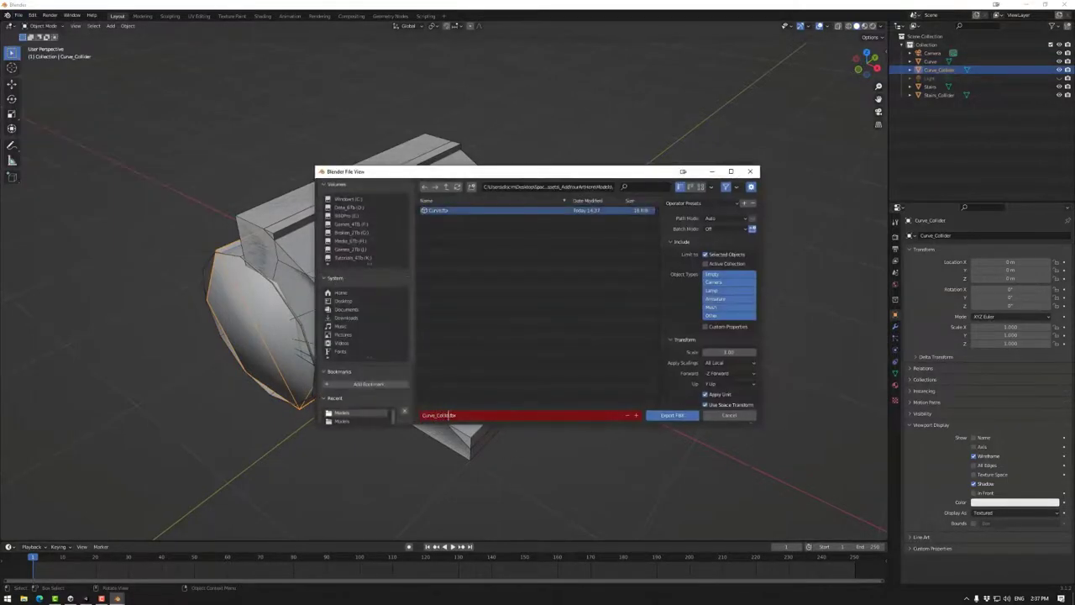
key("Return")
Step: Export only the selected Stairs object to the Models folder as Stairs.fbx
left_click(931, 86)
left_click(18, 15)
mouse_move(32, 136)
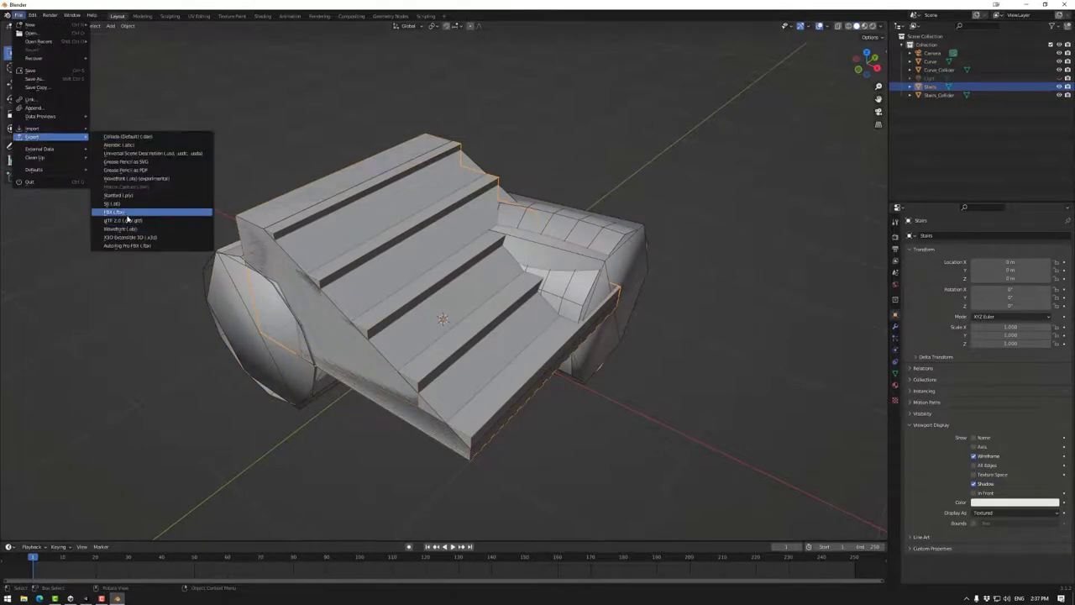
left_click(114, 211)
left_click(441, 415)
left_click(440, 415)
left_click_drag(451, 415, 420, 415)
type("Stairs")
key("Return")
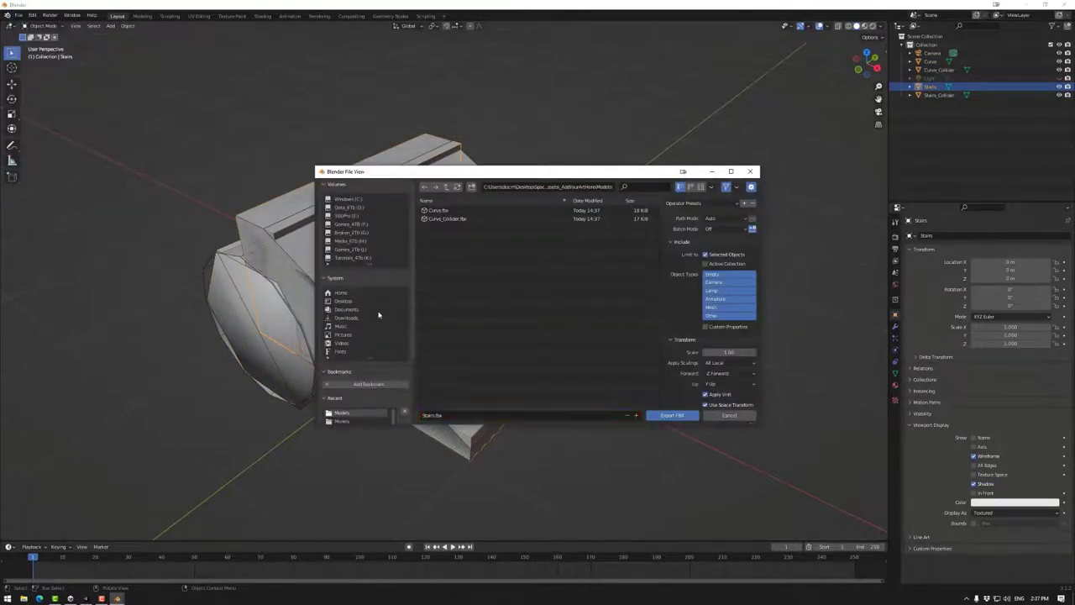
key("Return")
Step: Export only the selected Stairs_Collider object to the Models folder as Stairs_Collider.fbx
left_click(935, 97)
left_click(17, 15)
mouse_move(32, 136)
left_click(114, 212)
left_click(434, 415)
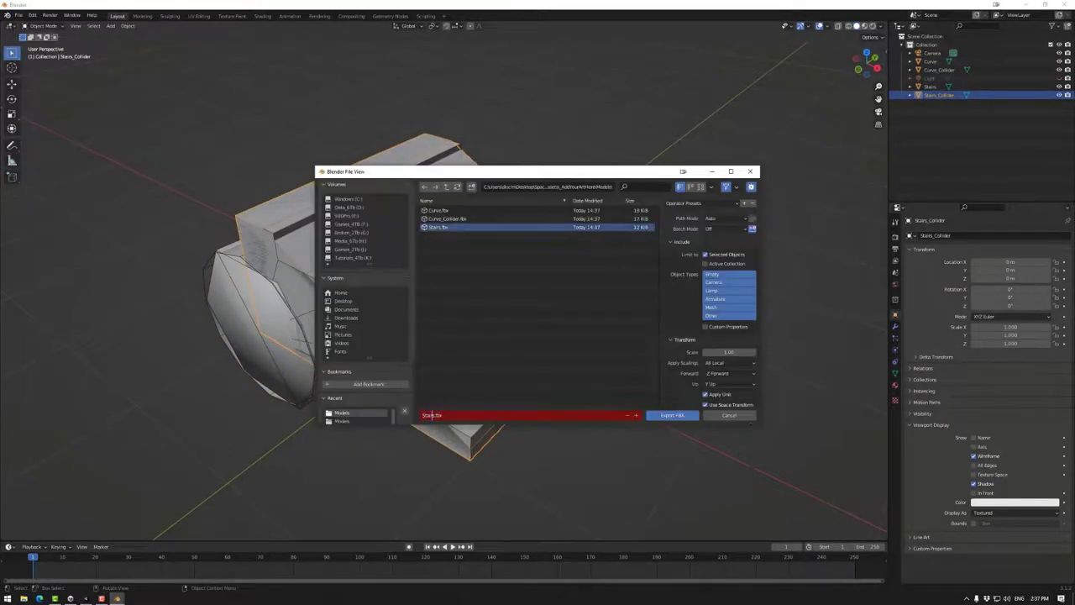
type("_Collider")
key("Return")
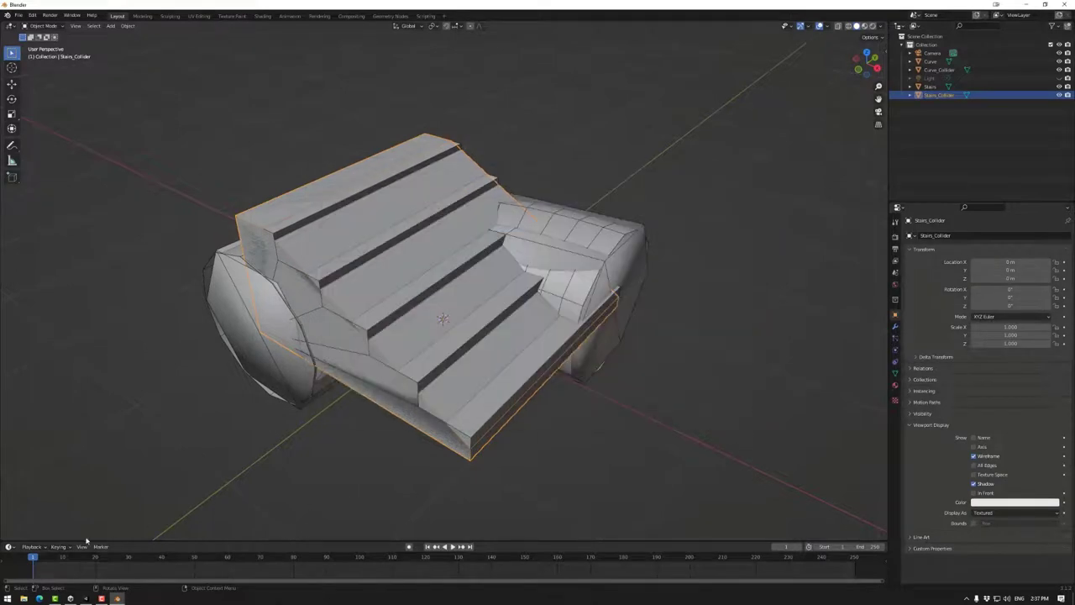
Step: Switch to the Unity project and delete the Cube under Assets from the scene
left_click(72, 598)
left_click(86, 598)
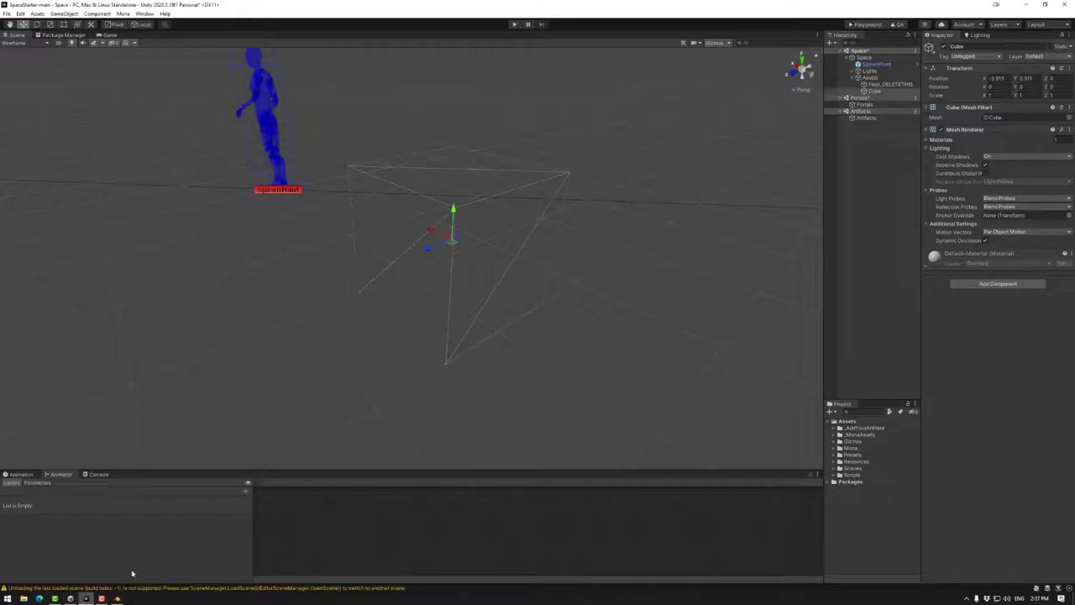
left_click(554, 256)
left_click(874, 90)
key("Delete")
Step: Change the scene view's draw mode from wireframe to Shaded
left_click(871, 78)
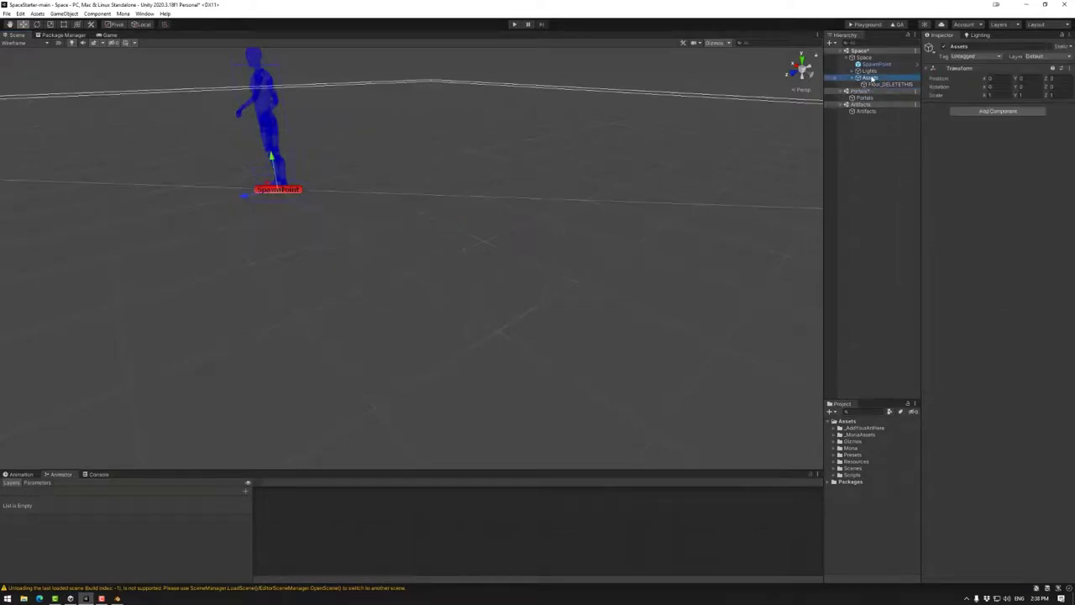
left_click(15, 43)
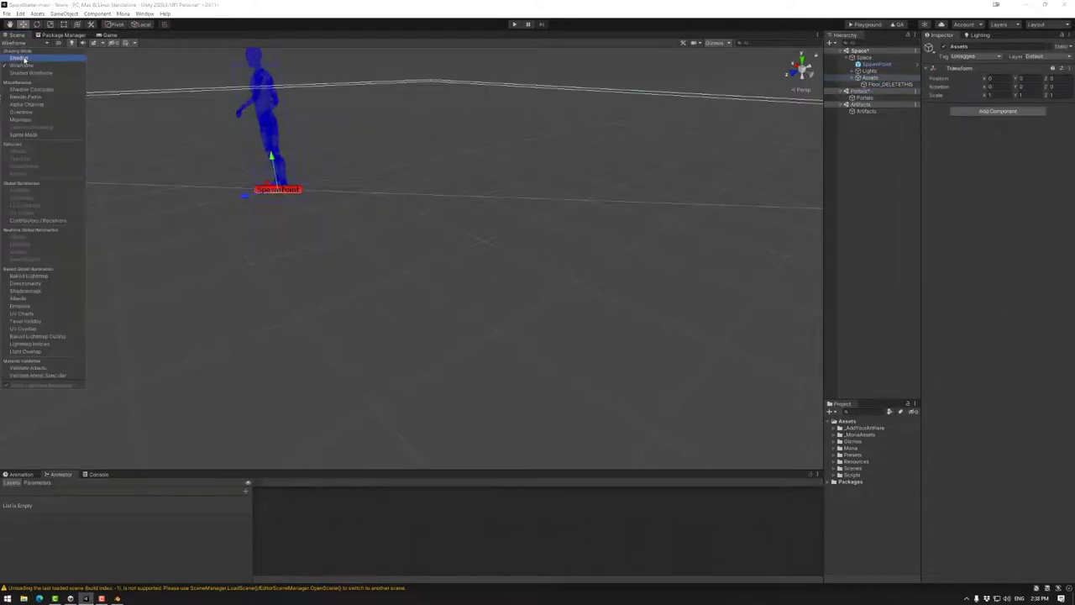
left_click(19, 58)
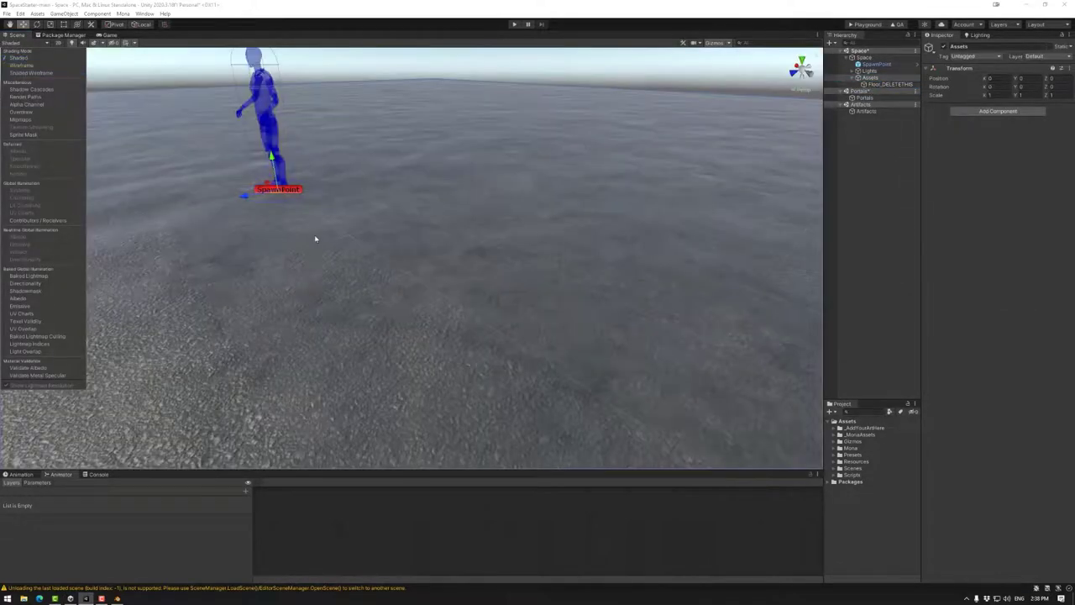
Step: Add the Curve model from _AddYourArtHere/Models to the scene as a child of Assets, keeping it at the origin
right_click(871, 77)
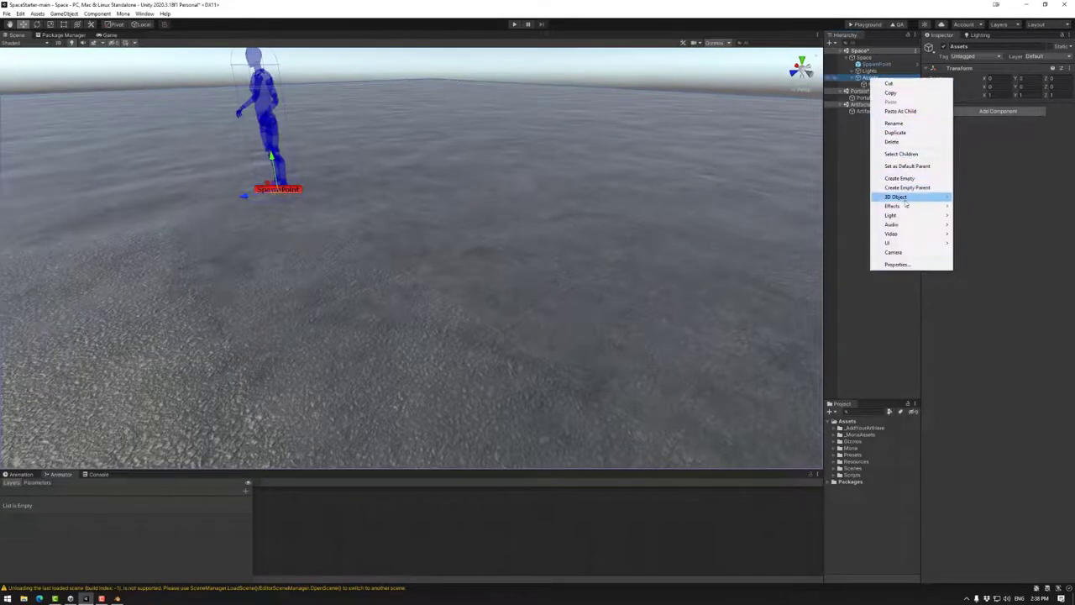
left_click(841, 429)
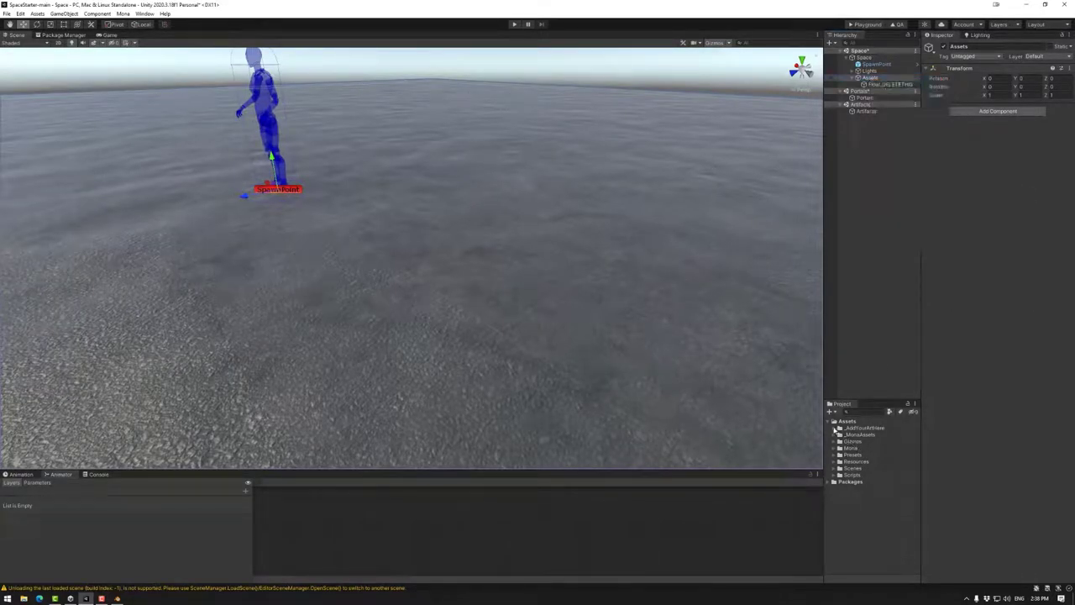
left_click(840, 428)
left_click(845, 456)
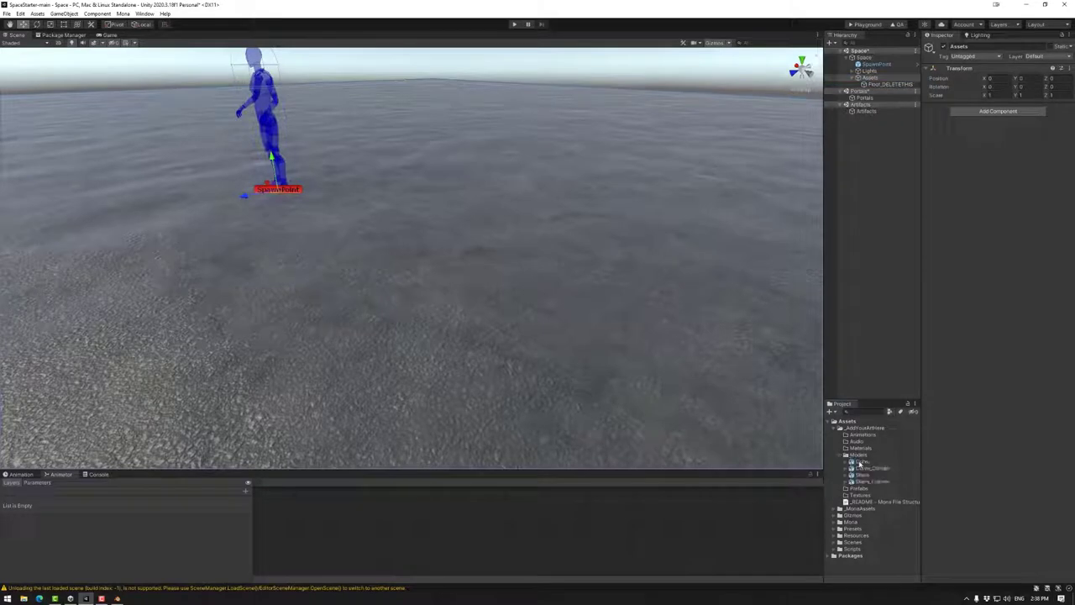
left_click(863, 461)
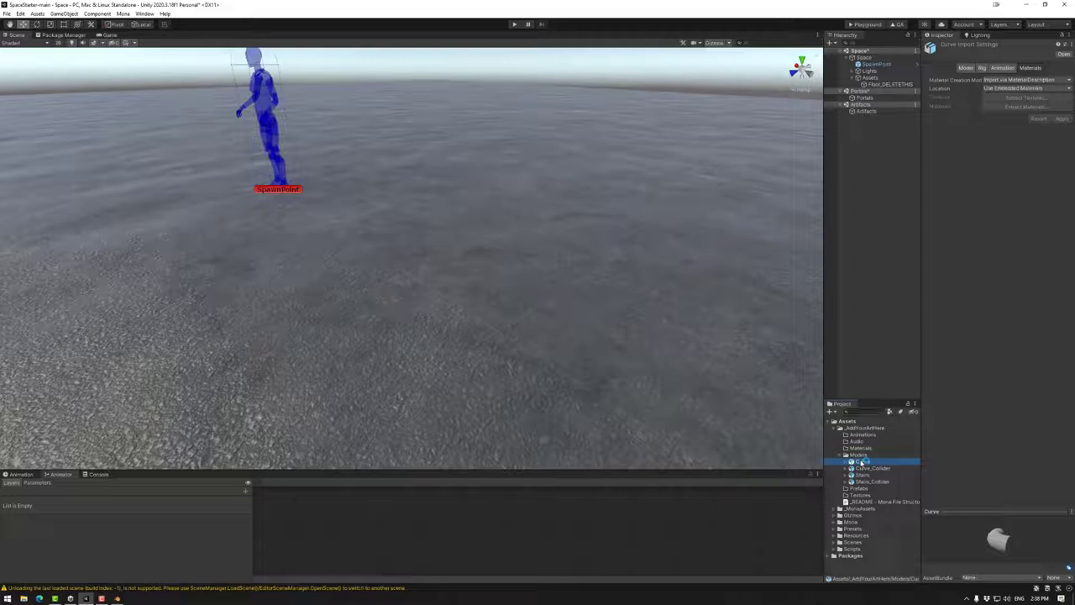
left_click_drag(863, 462, 875, 83)
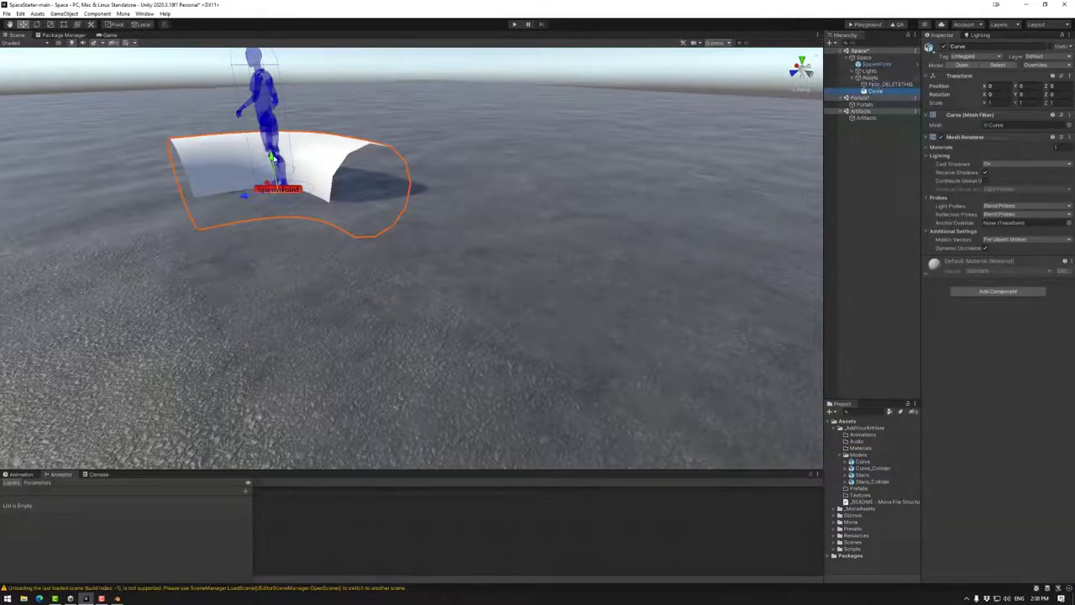
left_click_drag(273, 158, 272, 128)
key("ctrl+z")
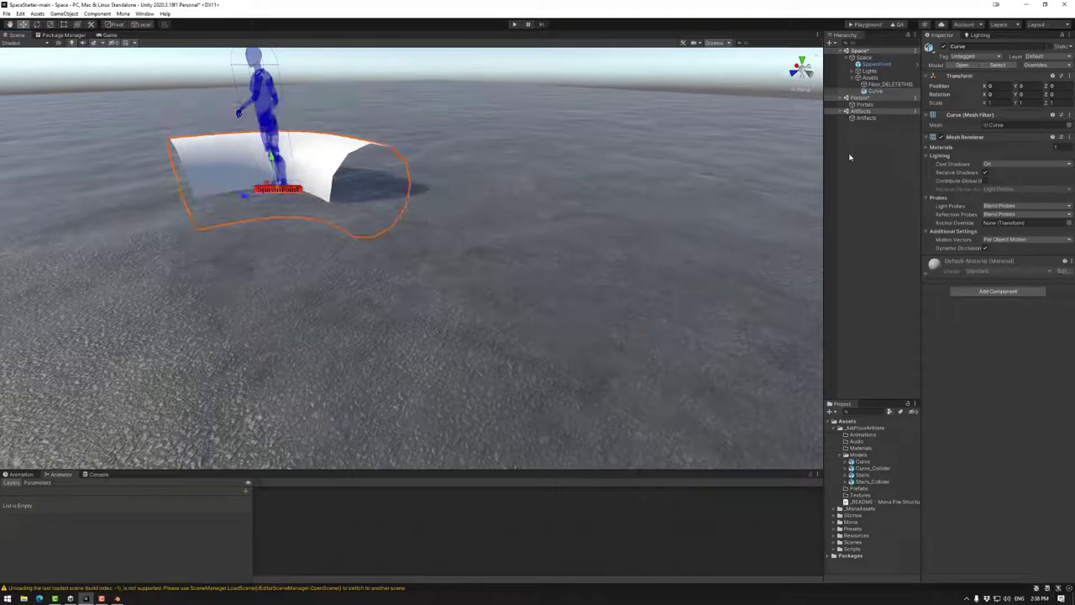
Step: Add a Mesh Collider component to the Curve object
left_click(995, 292)
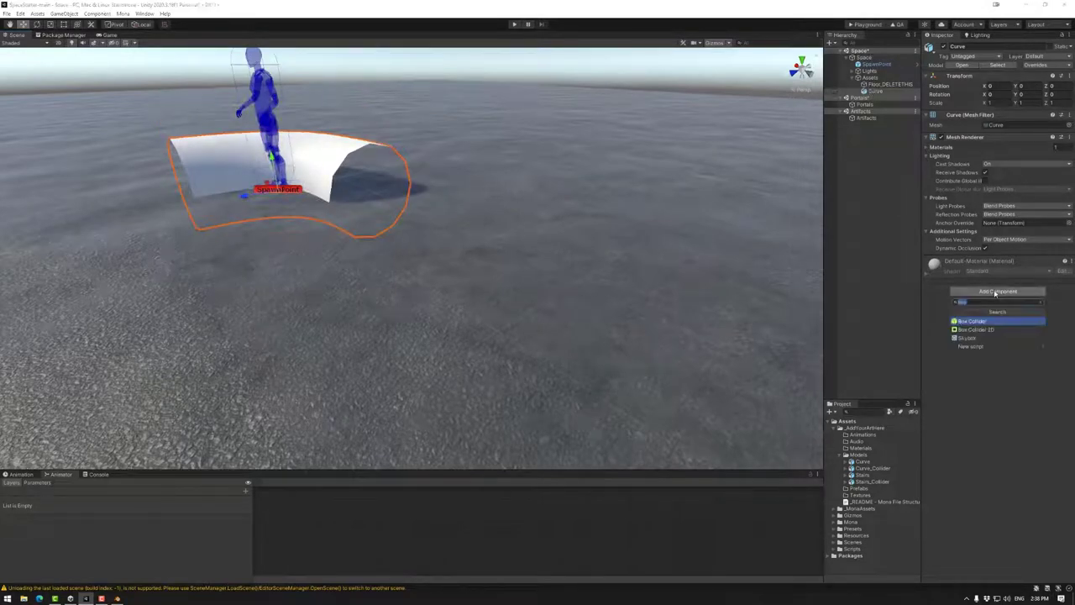
type("mesh")
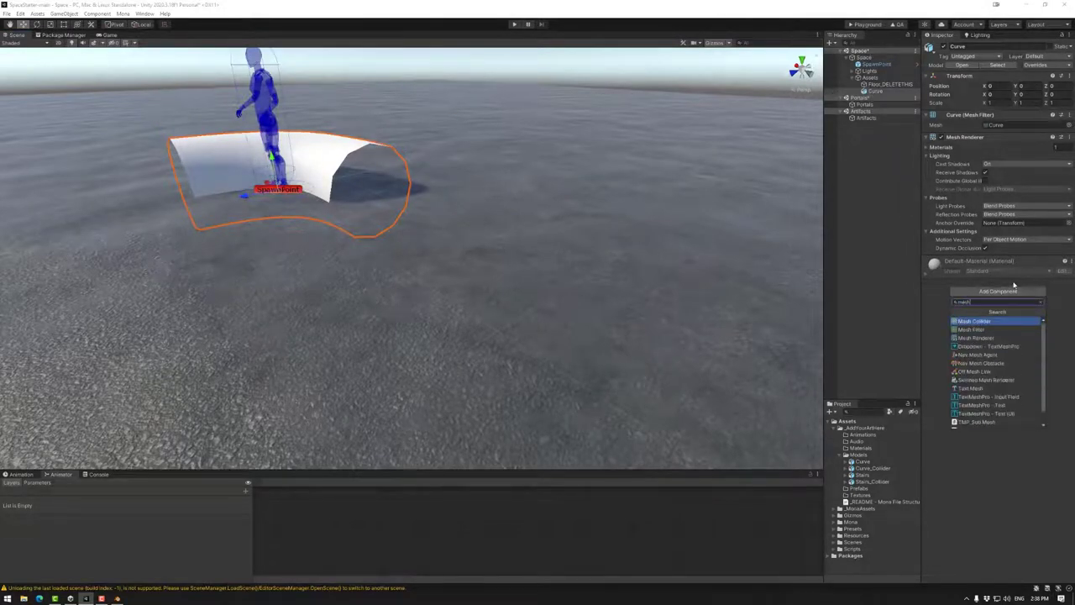
left_click(975, 321)
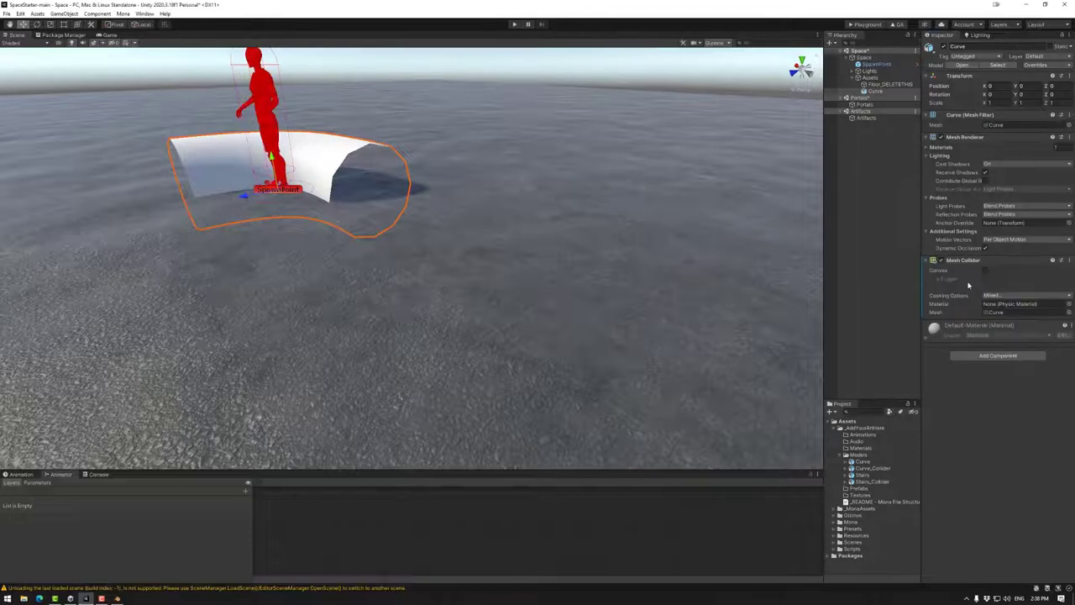
Step: Assign the Curve_Collider mesh, found inside the Curve_Collider model, as the mesh of the Curve object's Mesh Collider
left_click(869, 469)
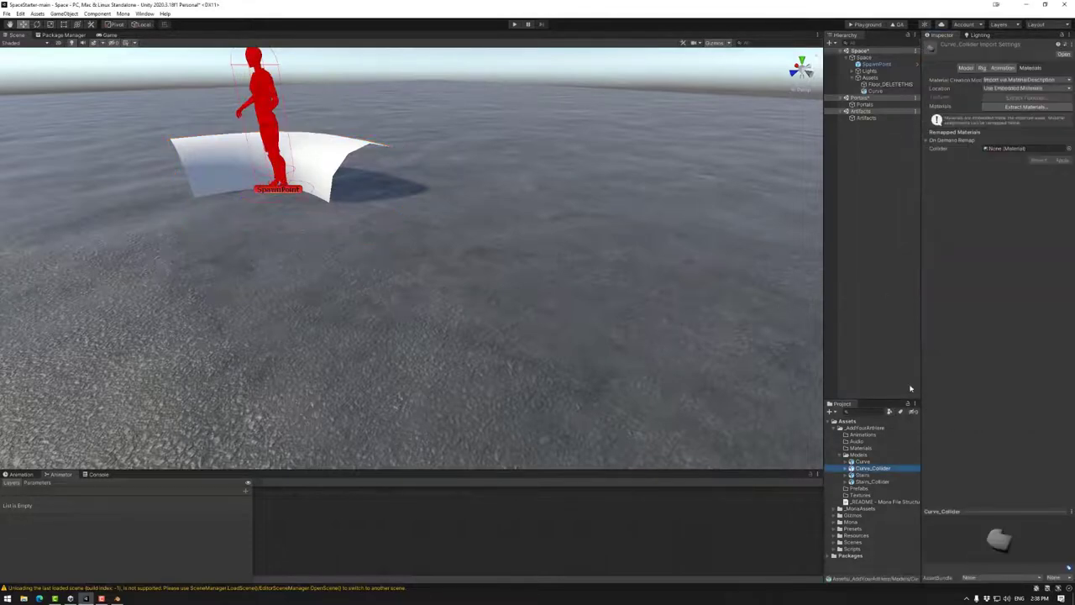
left_click(873, 91)
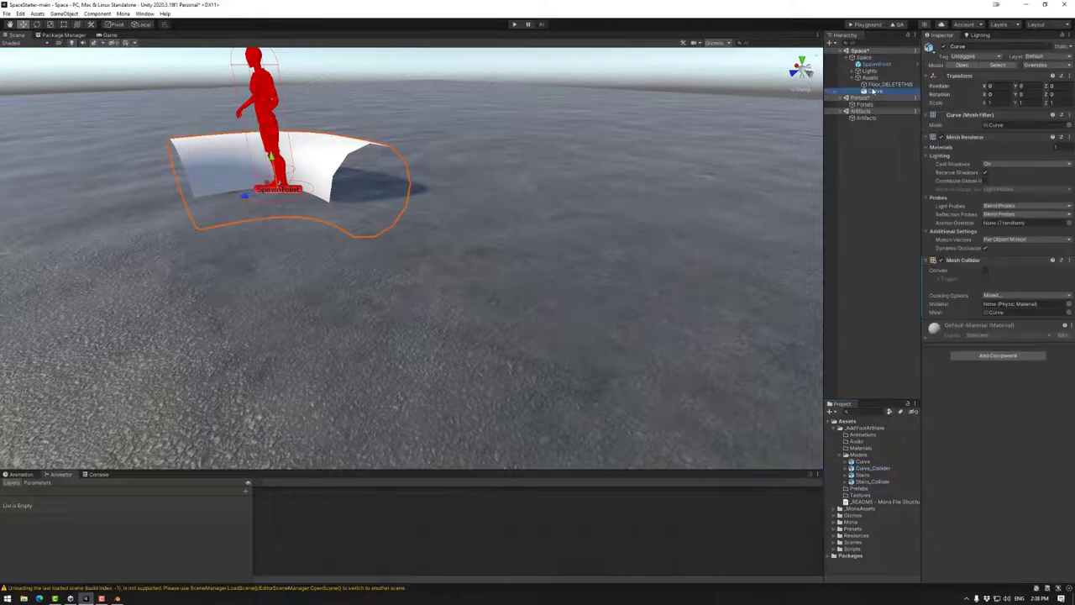
left_click(993, 312)
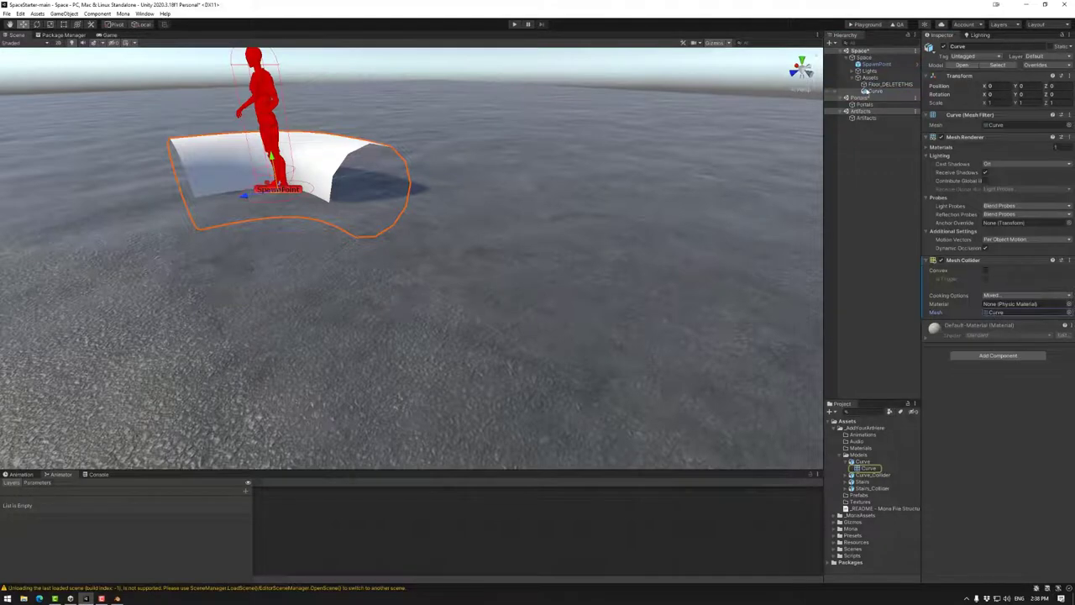
left_click(1001, 313)
left_click(863, 462)
left_click(851, 475)
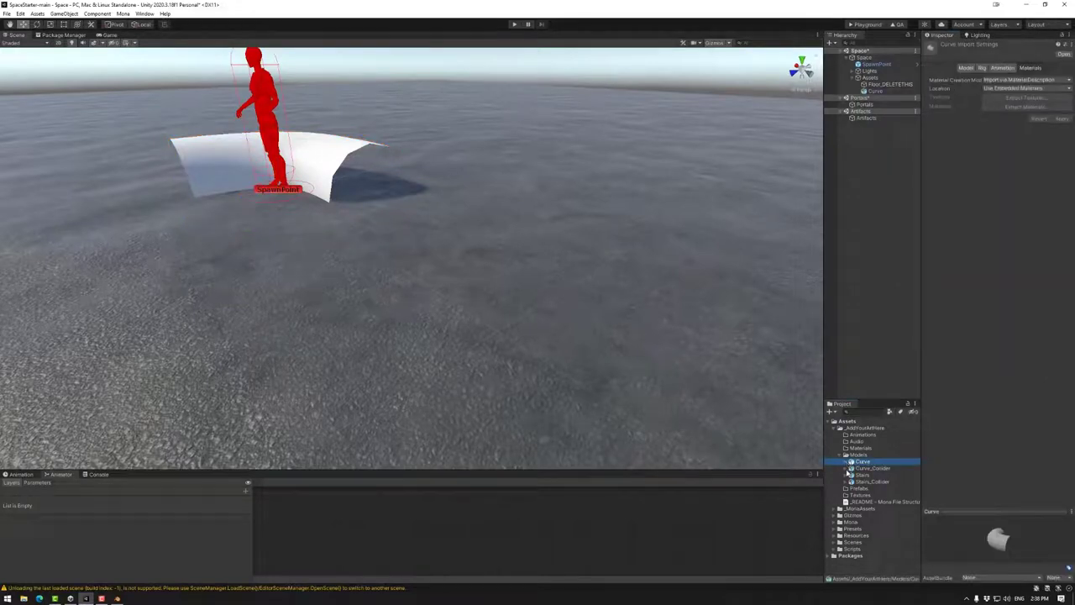
left_click(851, 462)
left_click(873, 482)
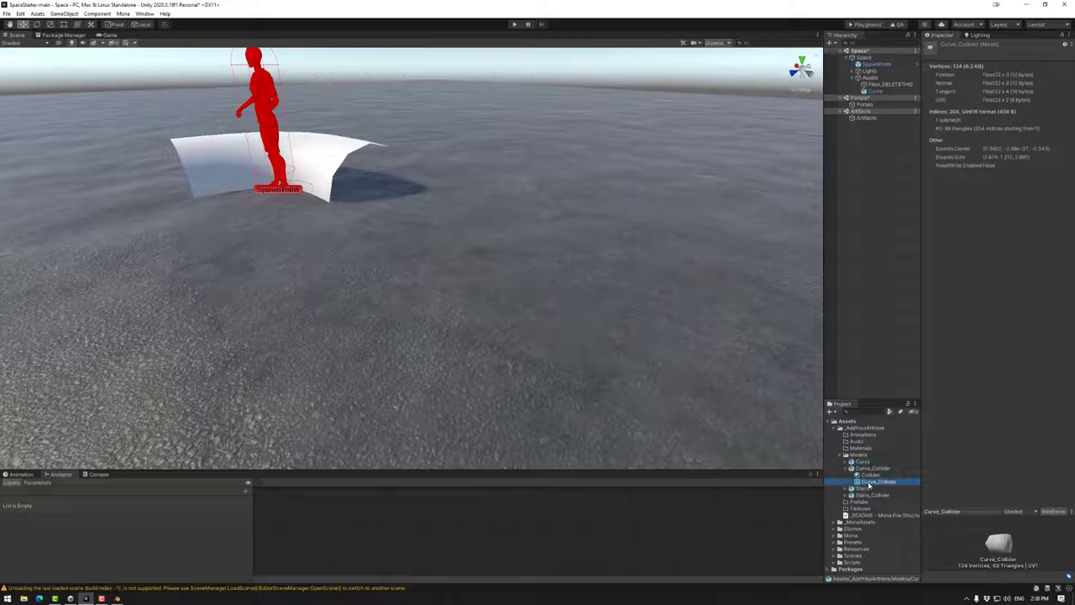
left_click(870, 469)
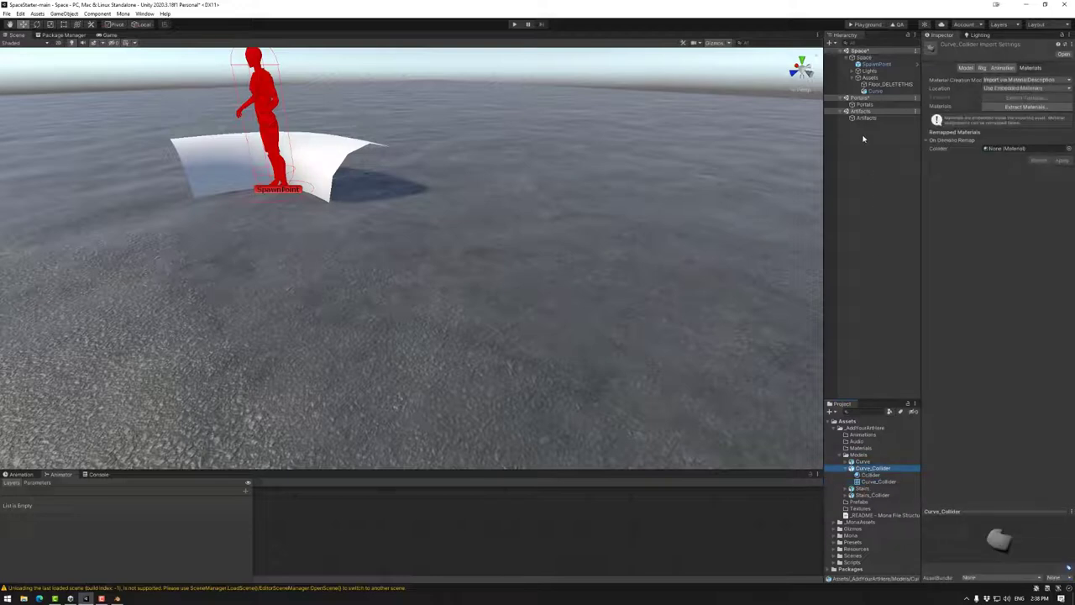
left_click(875, 91)
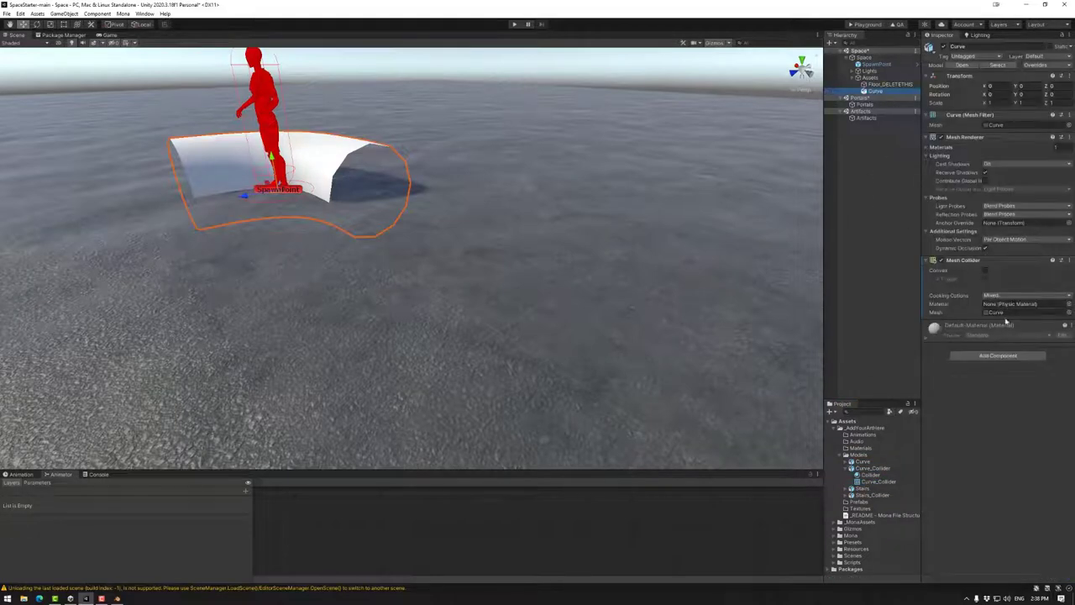
left_click_drag(867, 484, 1003, 320)
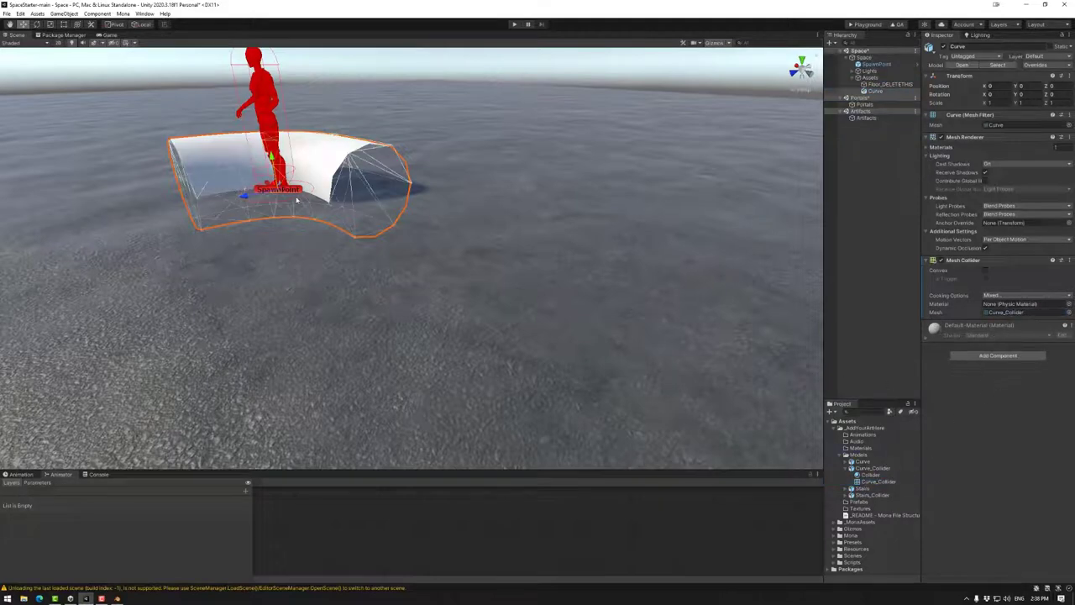
Step: Examine the collider around the curve and try to assign the parent Curve_Collider model to the Mesh Collider's mesh
left_click_drag(224, 252, 317, 261, "alt")
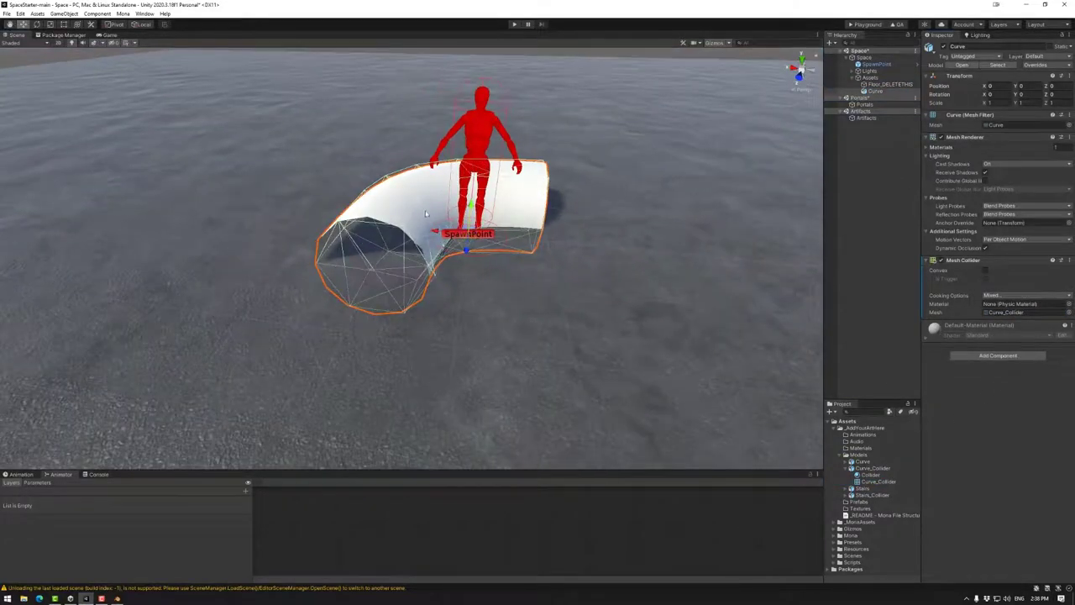
left_click_drag(426, 213, 488, 326, "alt")
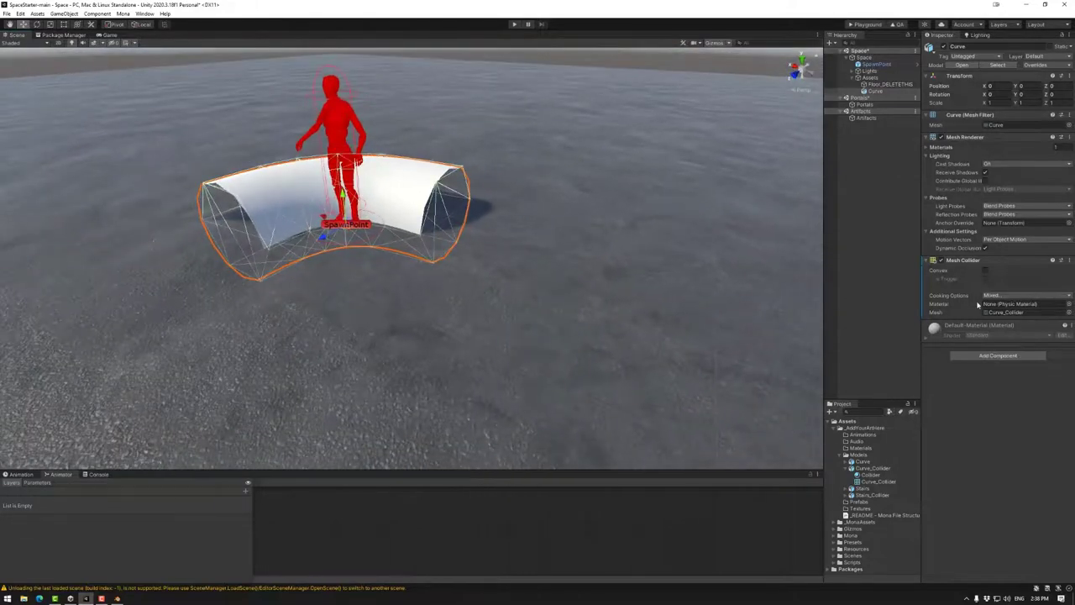
left_click_drag(868, 470, 1006, 312)
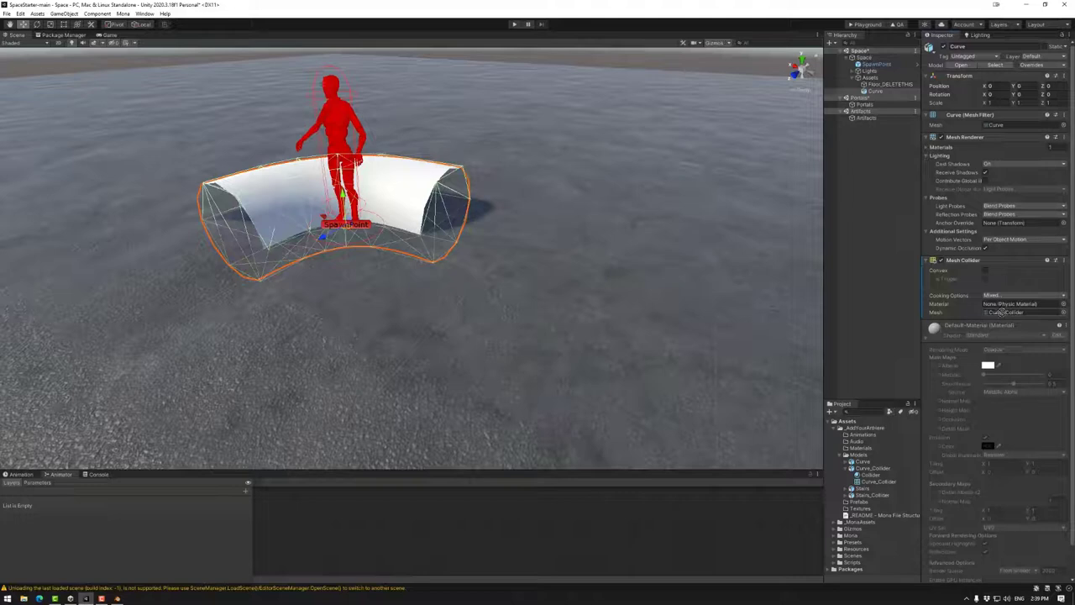
left_click(876, 482)
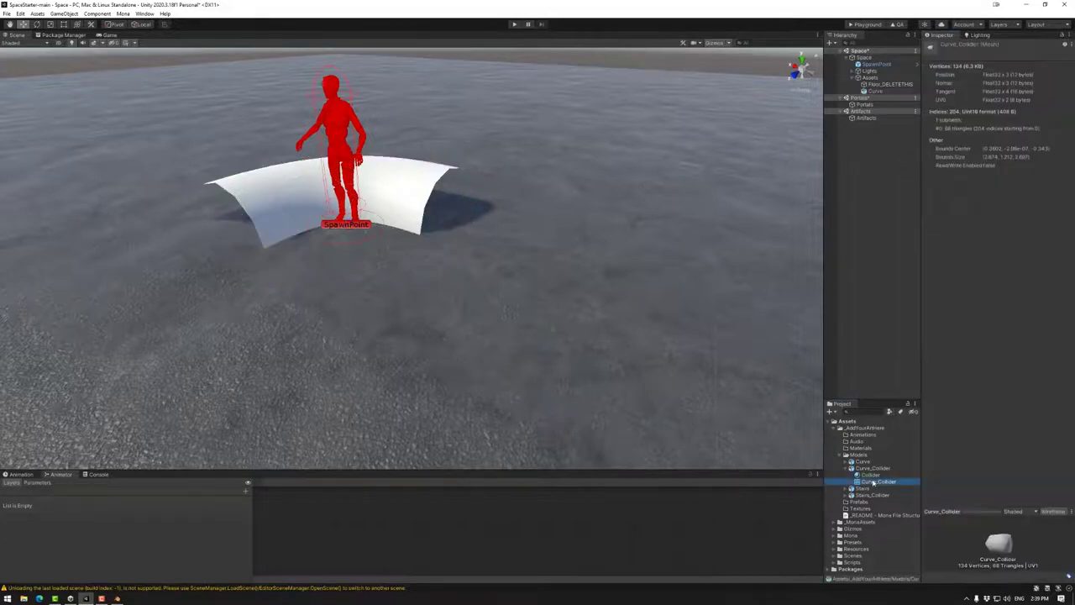
left_click(847, 468)
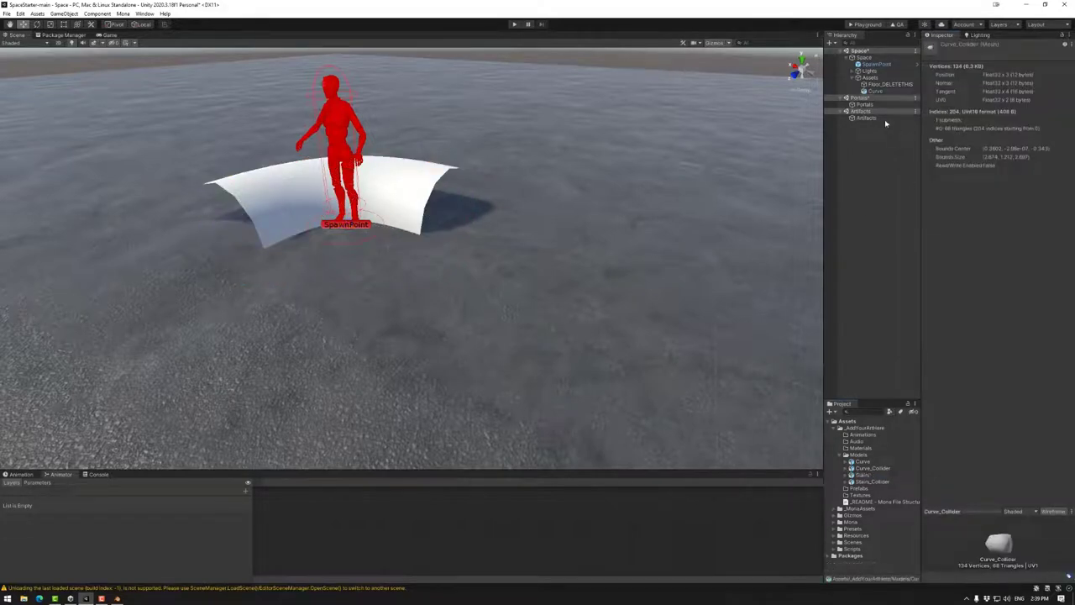
left_click(875, 91)
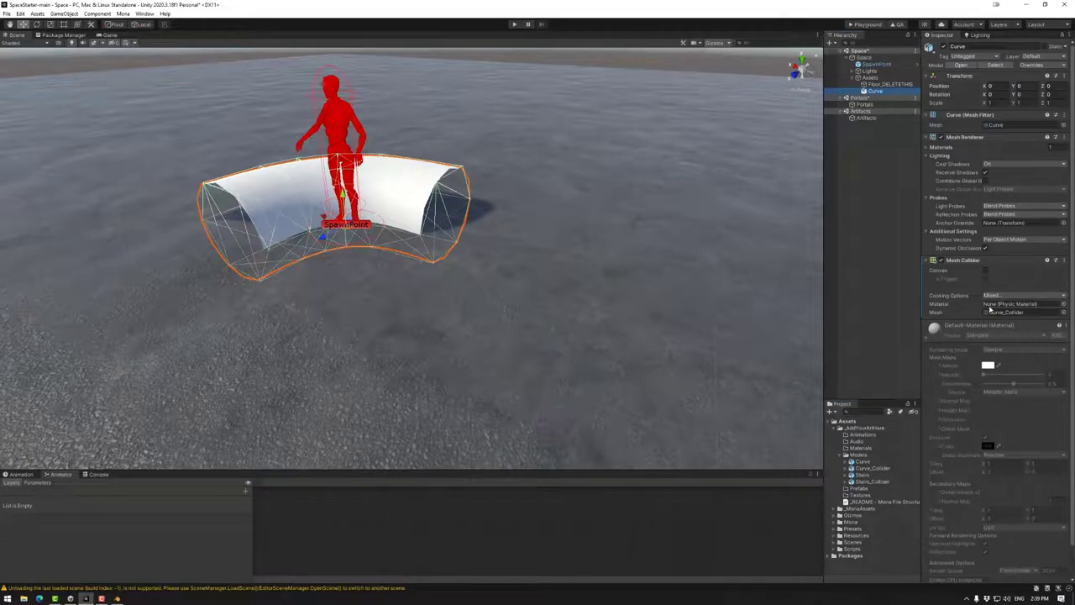
Step: Move the Curve object away from the spawn point to about X -5.6, Y 0.58
left_click_drag(346, 198, 336, 151)
left_click_drag(280, 231, 924, 245, "alt")
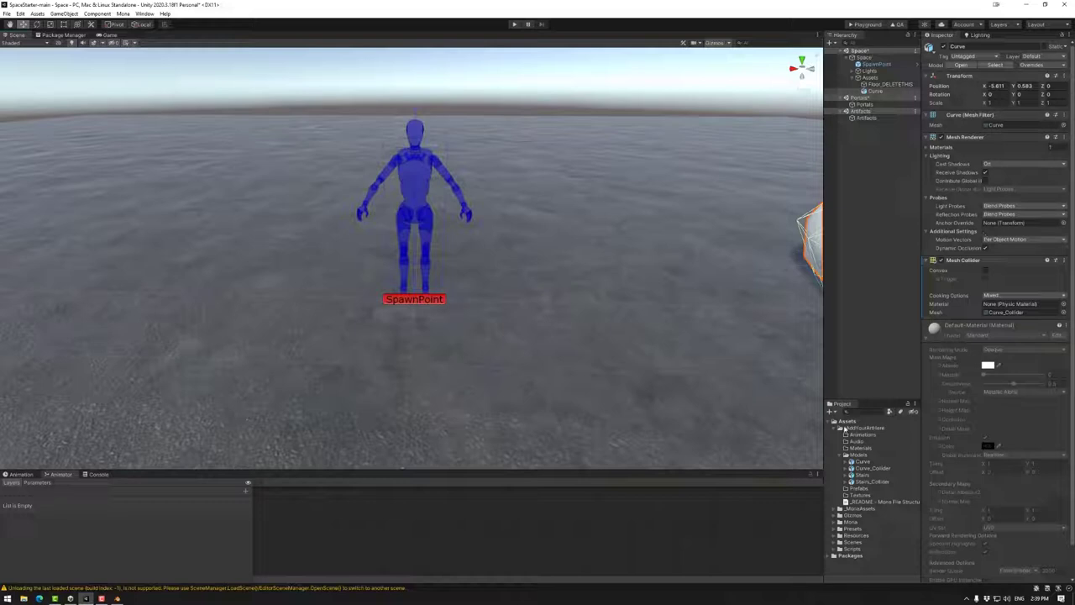
Step: Add the Stairs model to the scene under Assets and give it a Mesh Collider component
left_click_drag(863, 475, 870, 78)
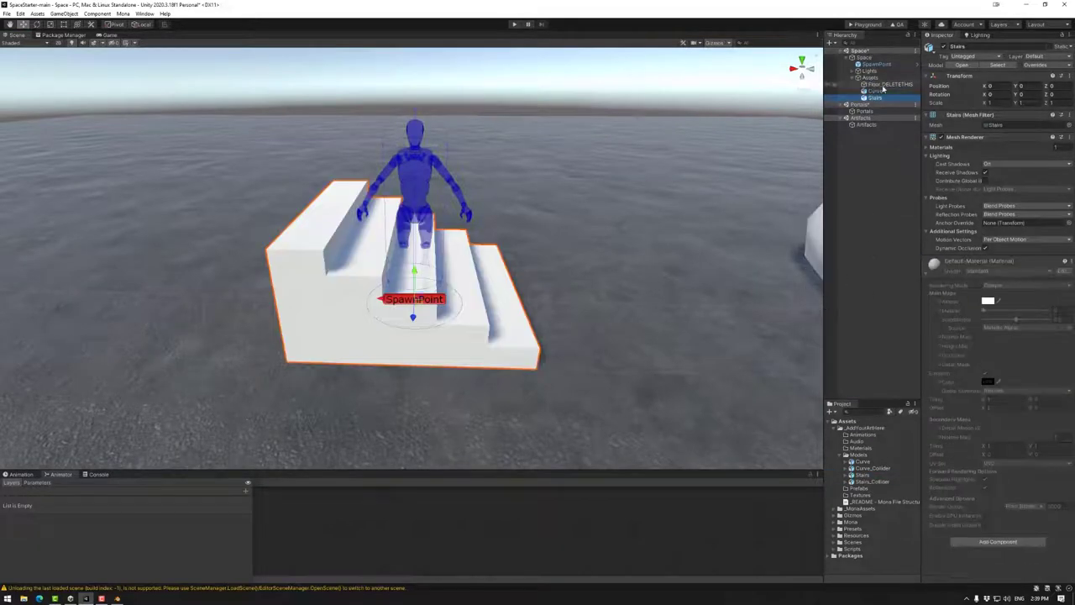
left_click(993, 541)
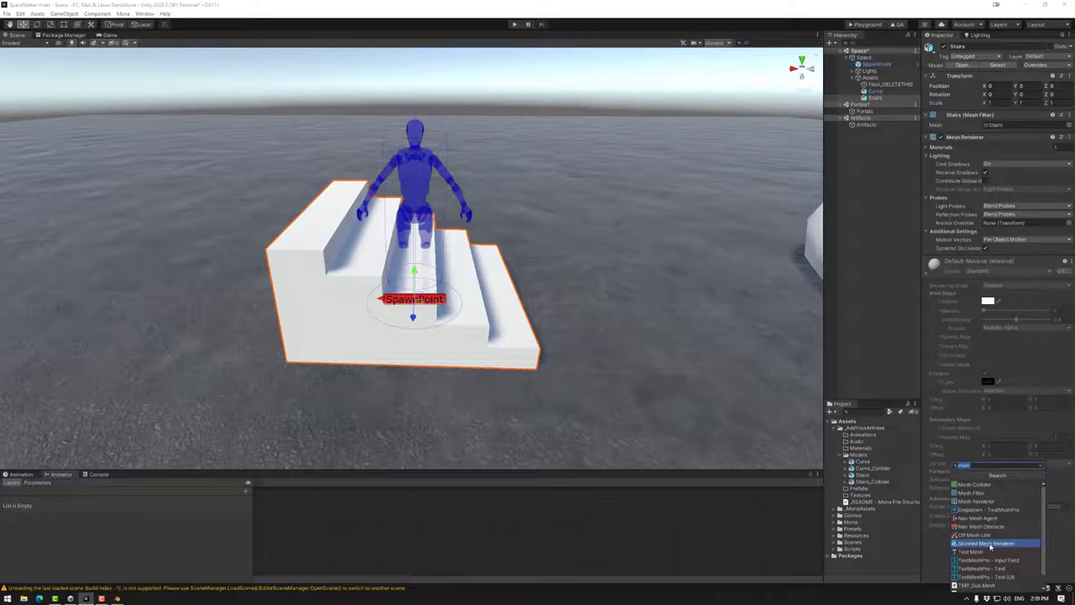
left_click(975, 485)
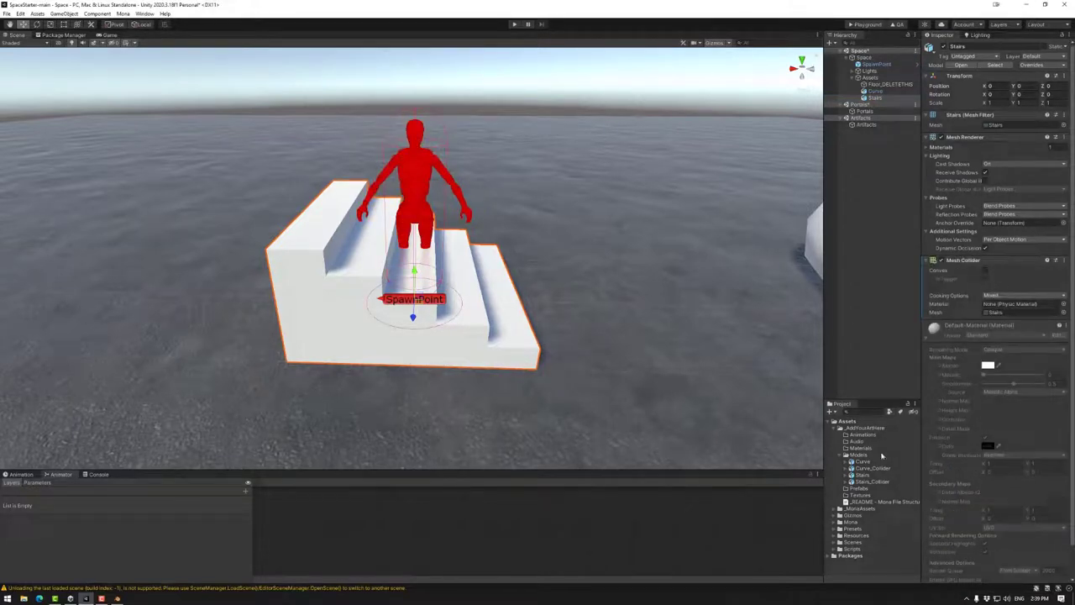
Step: Assign the Stairs_Collider mesh, found inside the Stairs_Collider model, as the mesh of the Stairs object's Mesh Collider
left_click(845, 481)
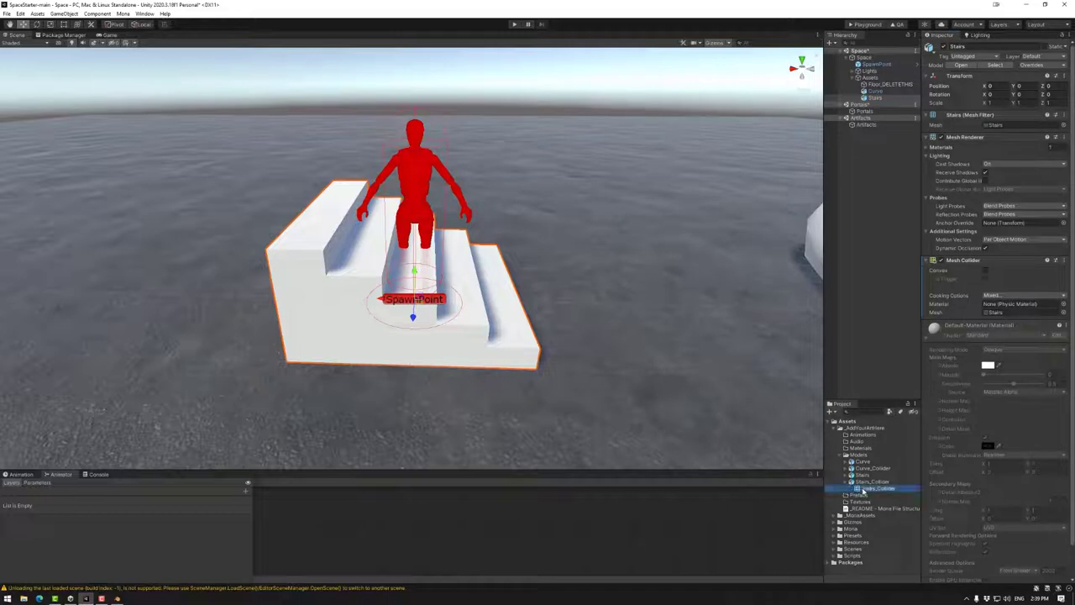
left_click_drag(996, 324, 1004, 313)
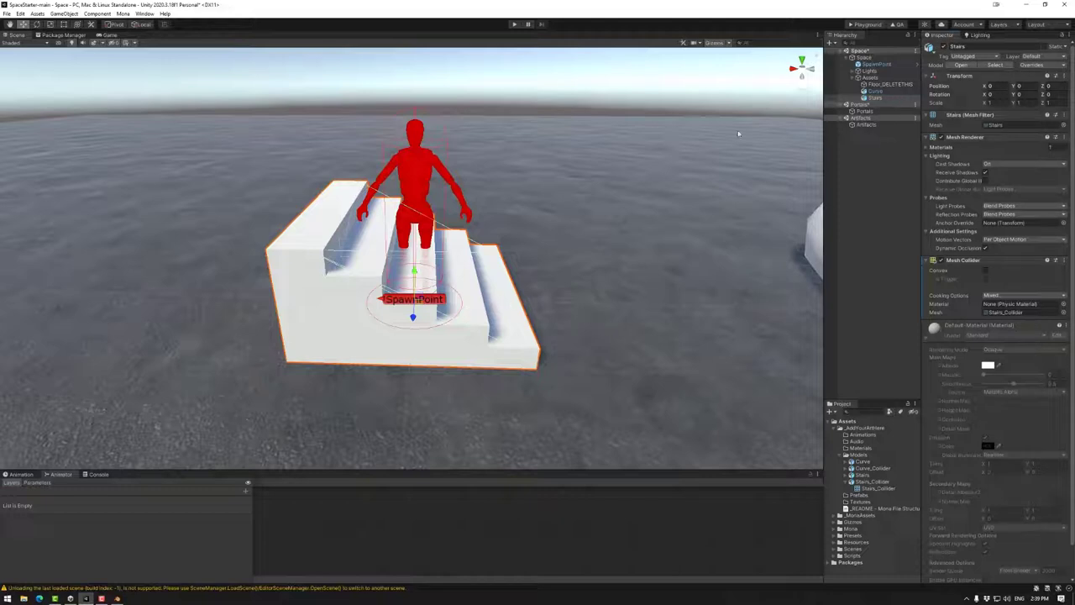
Step: Rotate the Stairs object 90 degrees about Y and move it away from the spawn point to about X 3
left_click(889, 99)
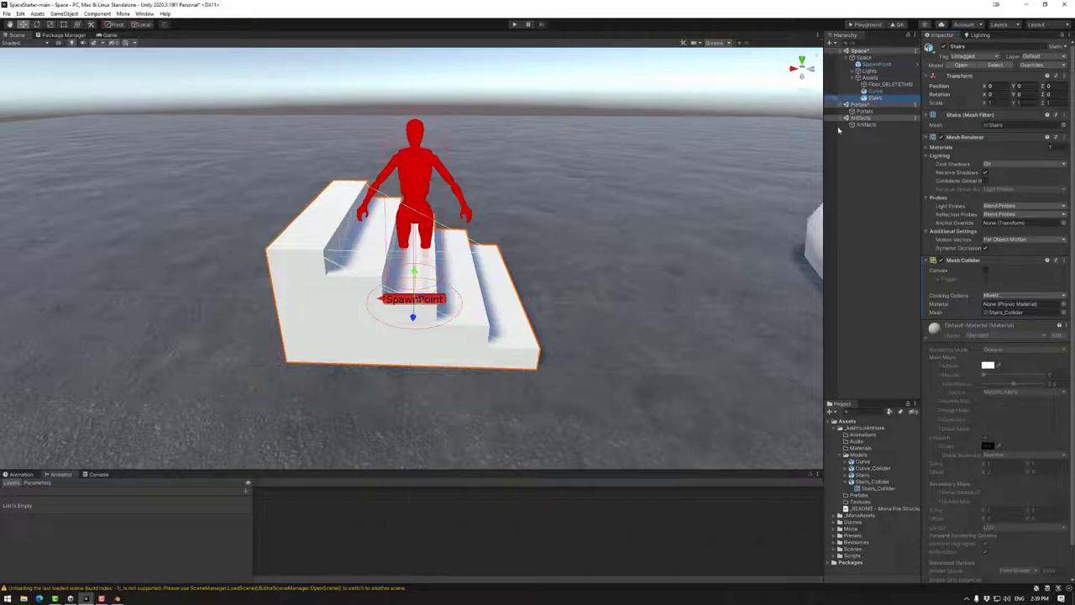
left_click(36, 24)
left_click_drag(434, 320, 348, 335)
left_click(25, 24)
left_click_drag(367, 290, 107, 293)
Step: Move the Curve object closer to the spawn point, to about X -3.38, Y 0.61
scroll(107, 292, "down", 3)
left_click(706, 261)
left_click_drag(706, 261, 586, 261)
right_click_drag(538, 294, 538, 252)
middle_click_drag(538, 269, 538, 198)
left_click_drag(624, 192, 625, 189)
right_click_drag(466, 218, 462, 258)
middle_click_drag(461, 257, 467, 312)
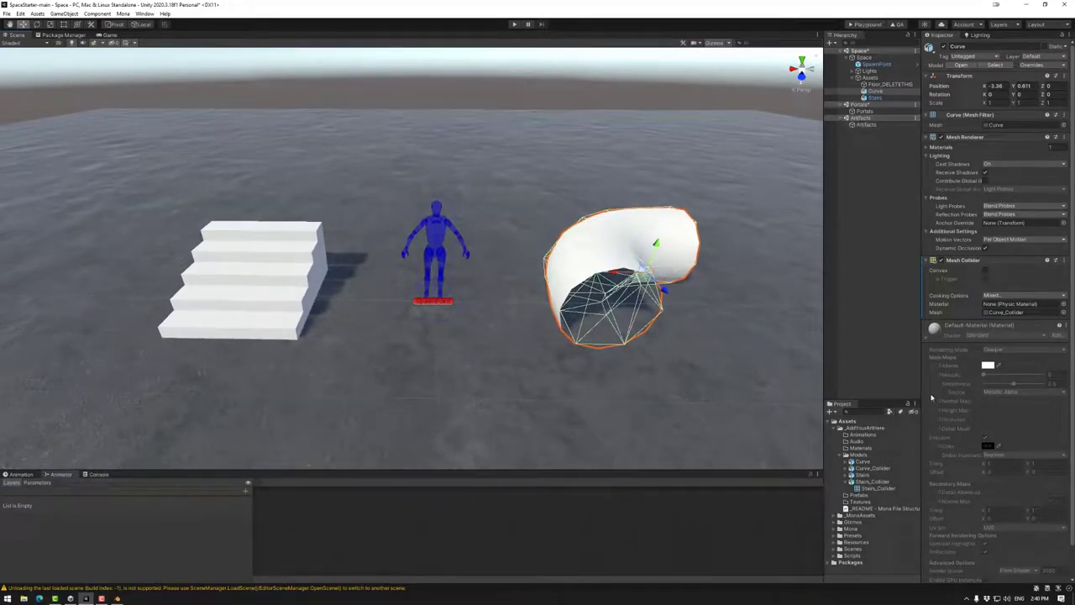
Step: Add the PortalPrefab_Door from _MonaAssets under Portals and move it beyond the stairs to about X 5.8
left_click(837, 516)
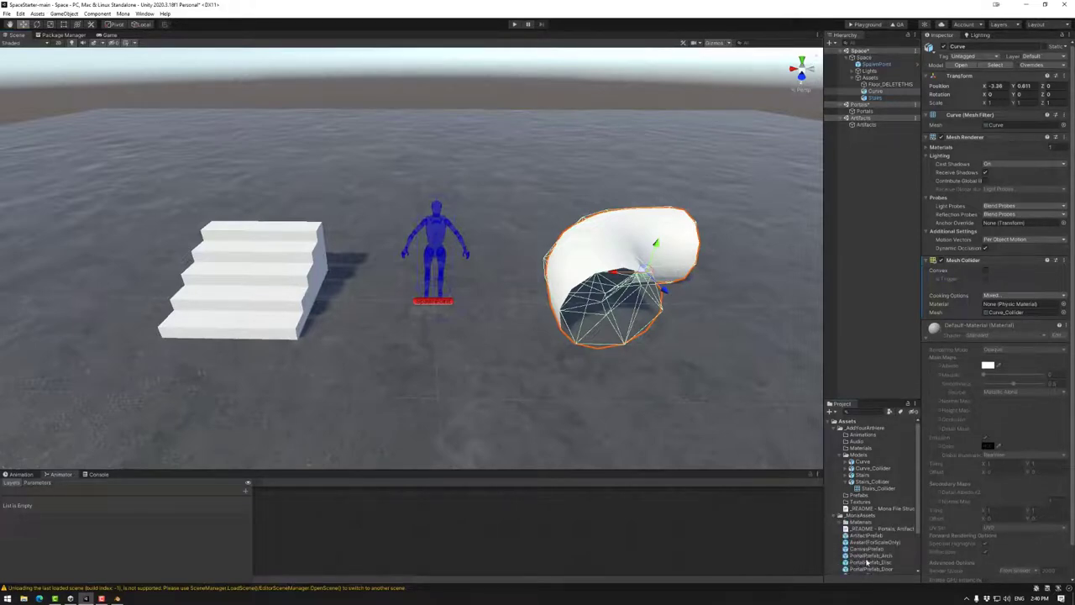
left_click_drag(867, 570, 865, 113)
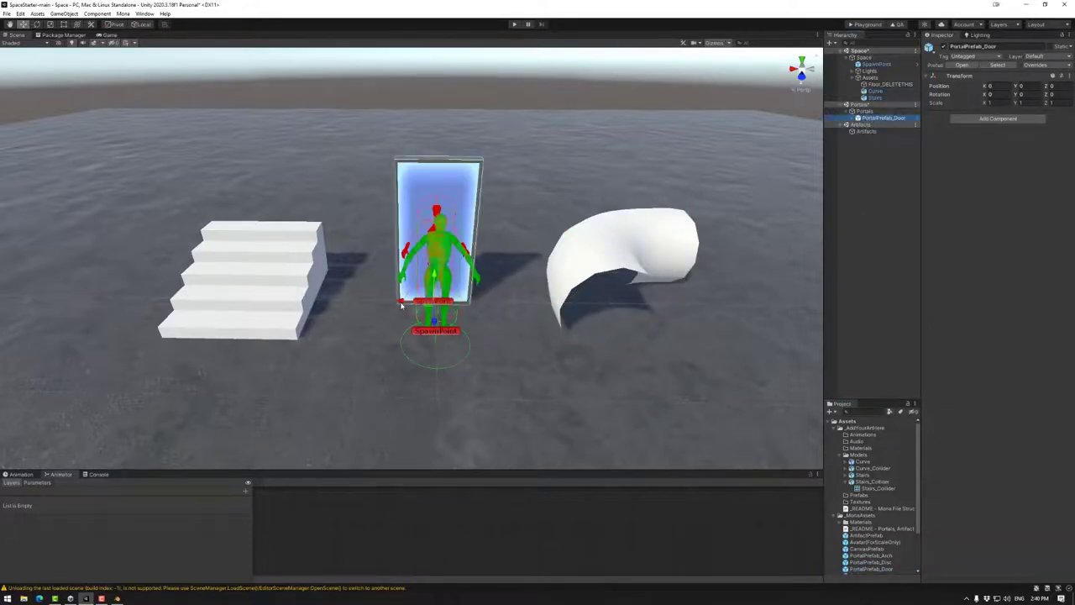
left_click_drag(400, 304, 59, 270)
key("f")
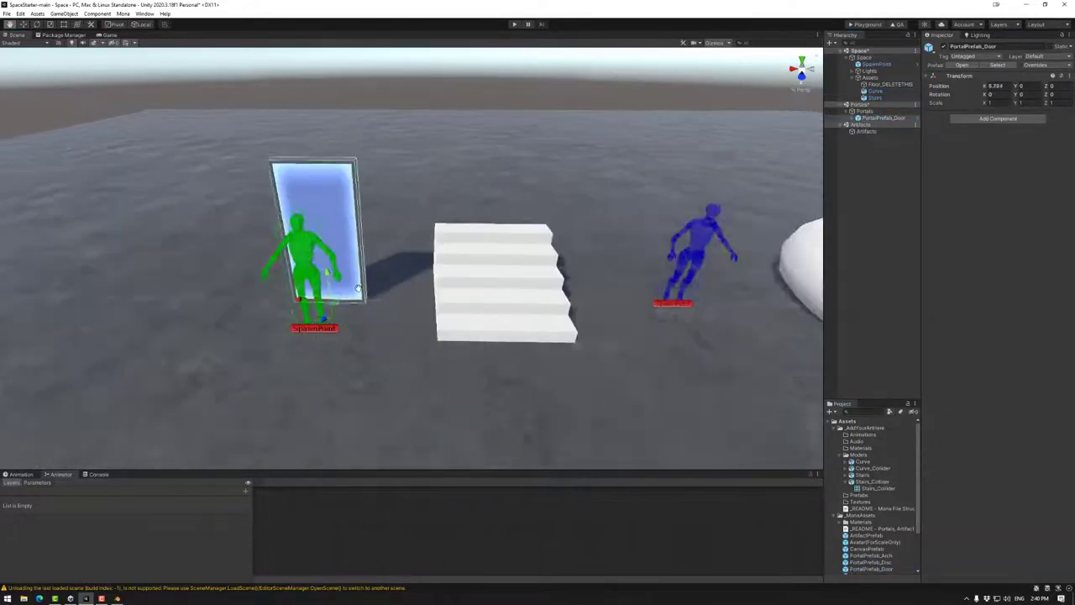
mouse_move(414, 317)
middle_mouse_down()
mouse_move(526, 315)
mouse_move(427, 326)
middle_mouse_up()
scroll(530, 309, "up", 4)
Step: Examine the Box Collider on the door portal's UniquePortalName_1 object and compare it with the components of the Portal_Door mesh
left_click(851, 117)
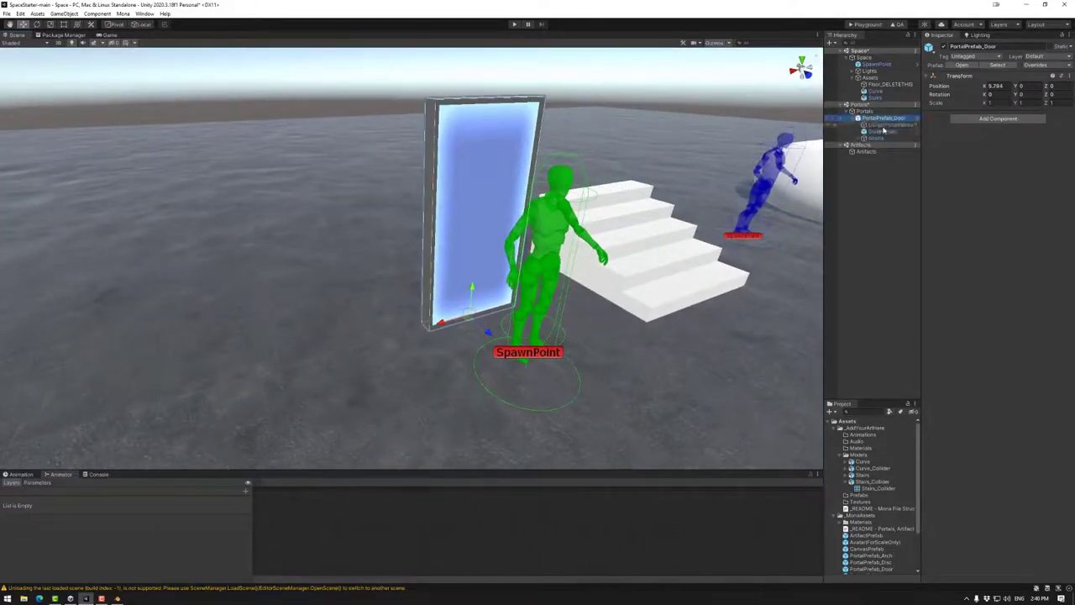
left_click(887, 125)
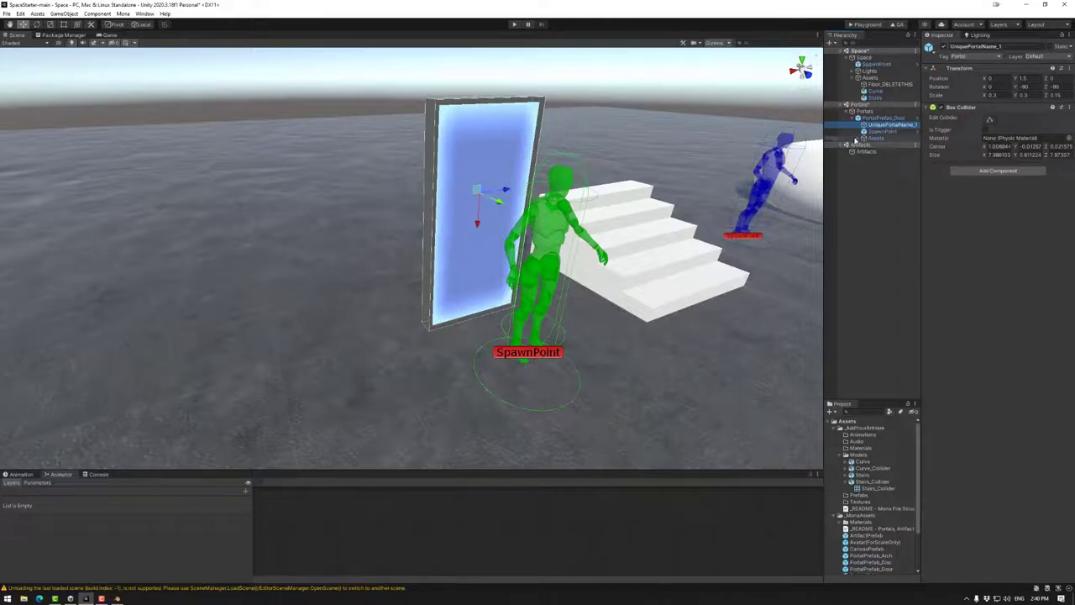
left_click(858, 137)
left_click(882, 146)
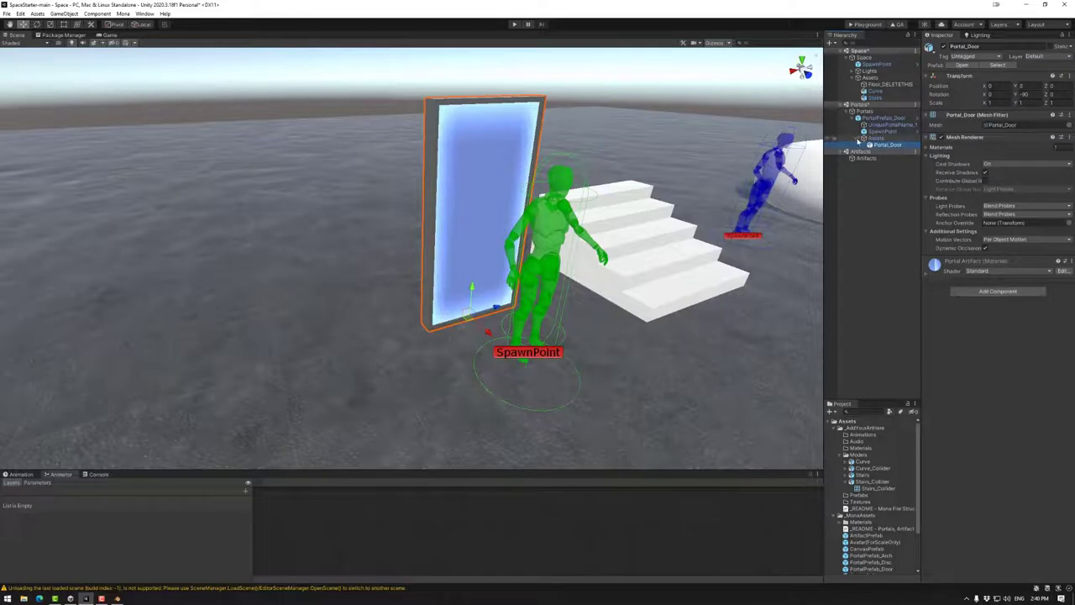
left_click(858, 138)
left_click(889, 125)
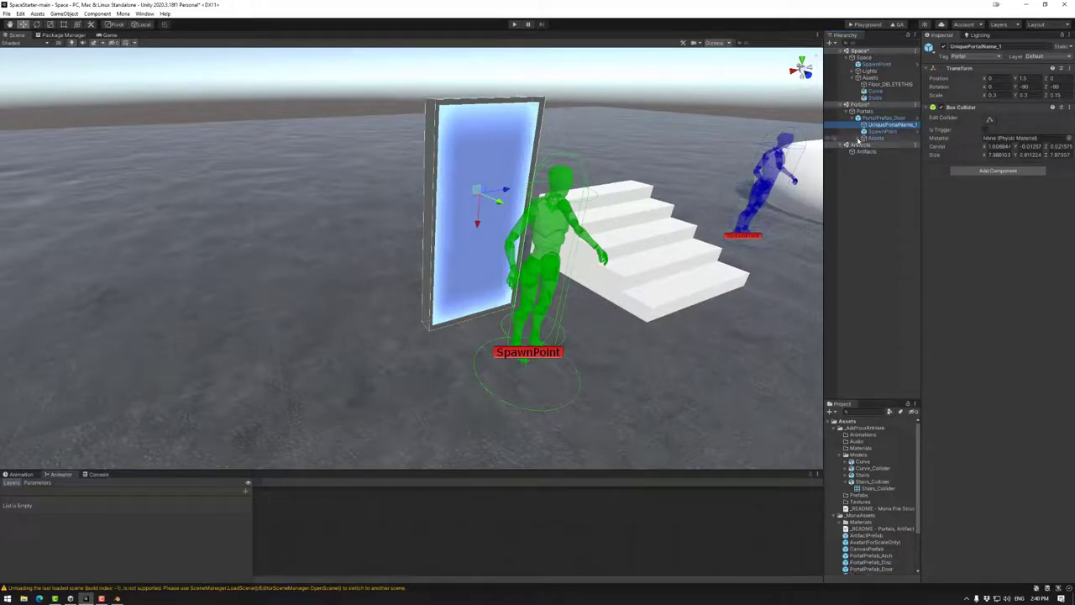
left_click(858, 140)
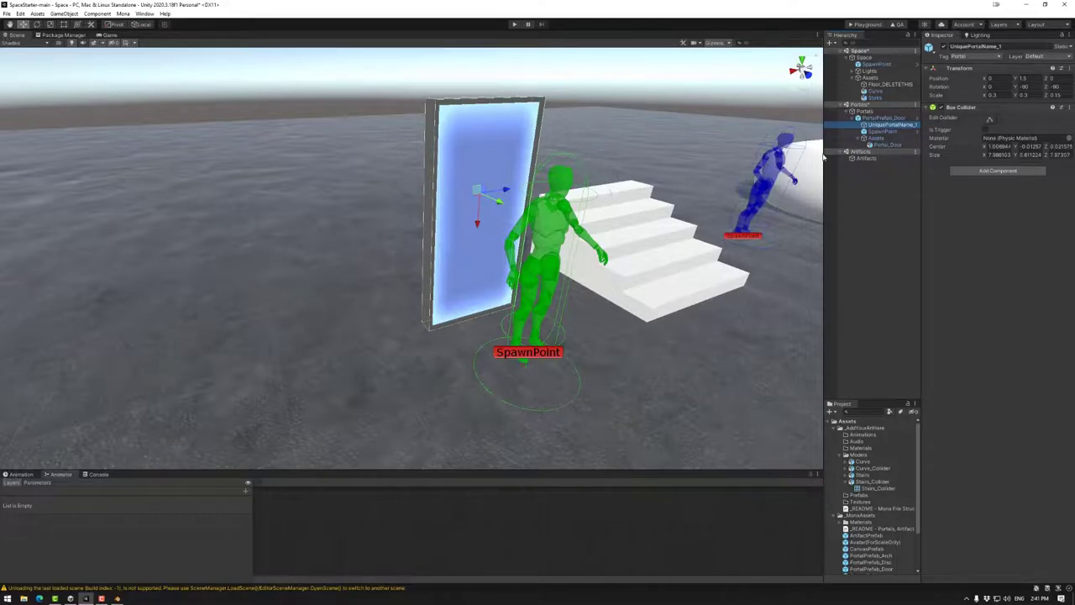
left_click(878, 126)
Step: Add the ArtifactPrefab from _MonaAssets under Artifacts and move it past the portal door to about X 8
scroll(851, 492, "down", 2)
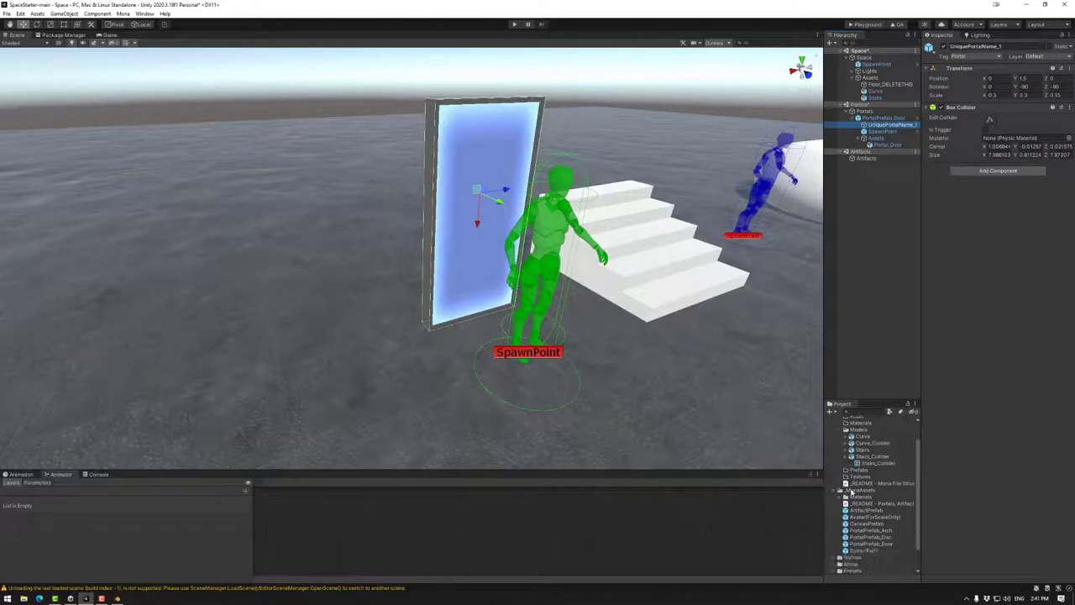
left_click_drag(859, 509, 869, 165)
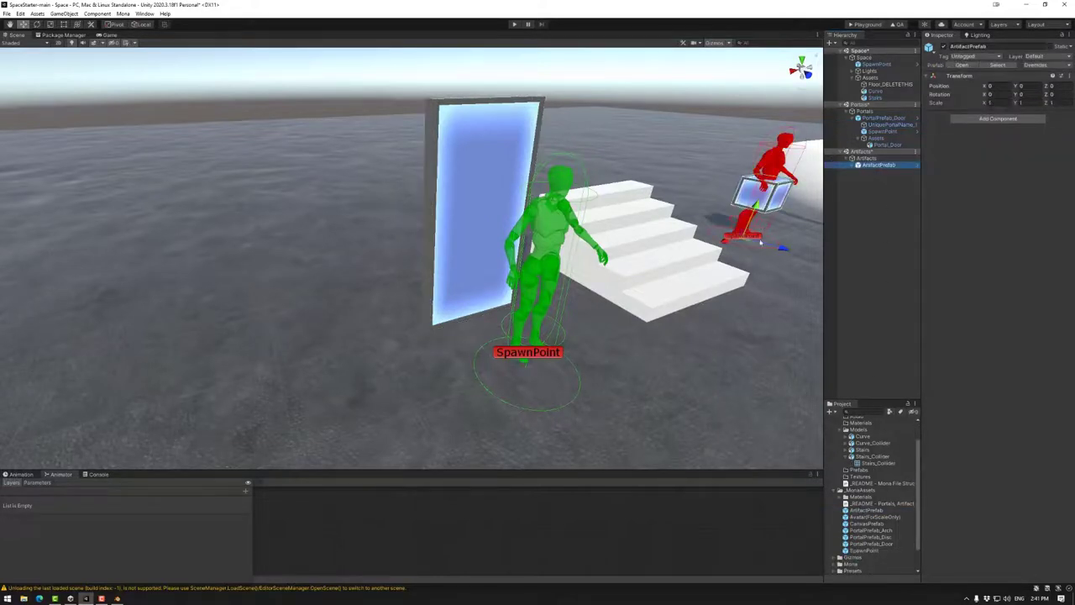
left_click_drag(736, 245, 261, 396)
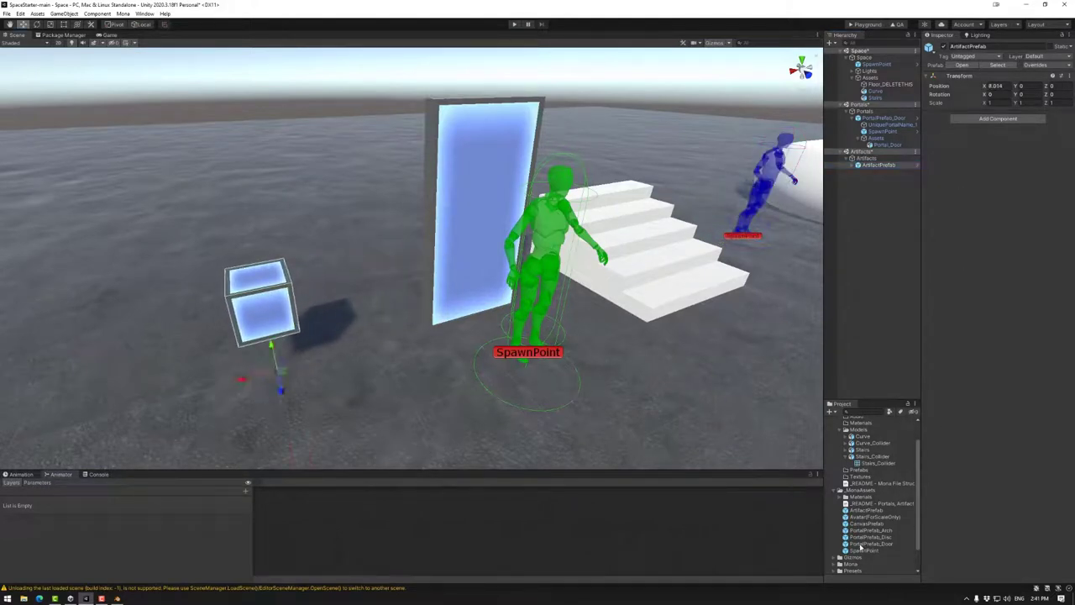
Step: Add the CanvasPrefab under Artifacts and move it beyond the artifact cube to about X 9.9
left_click_drag(865, 524, 874, 166)
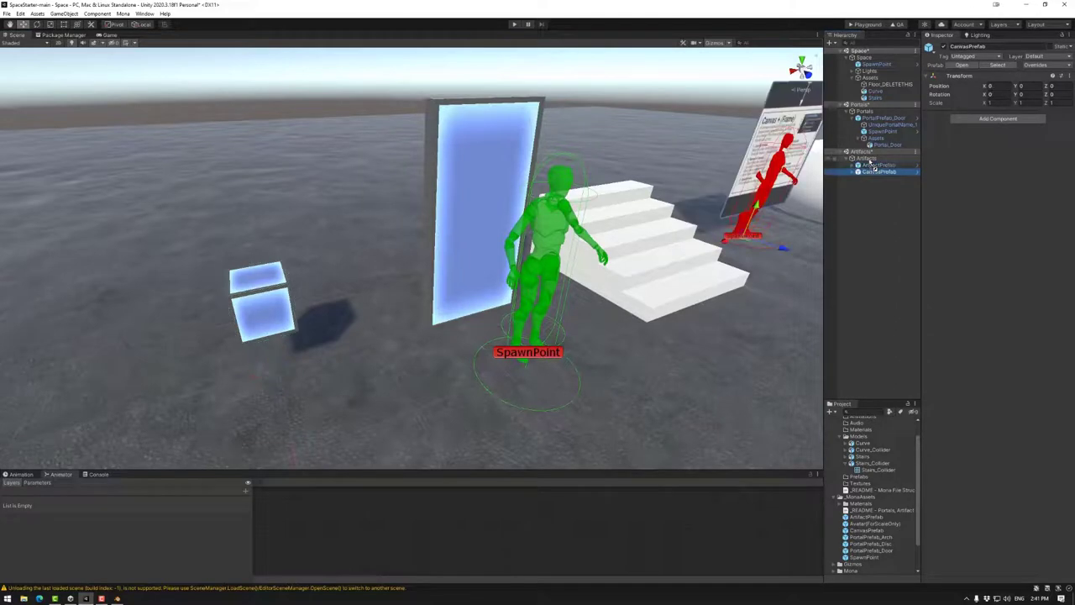
left_click_drag(728, 245, 241, 359)
key("f")
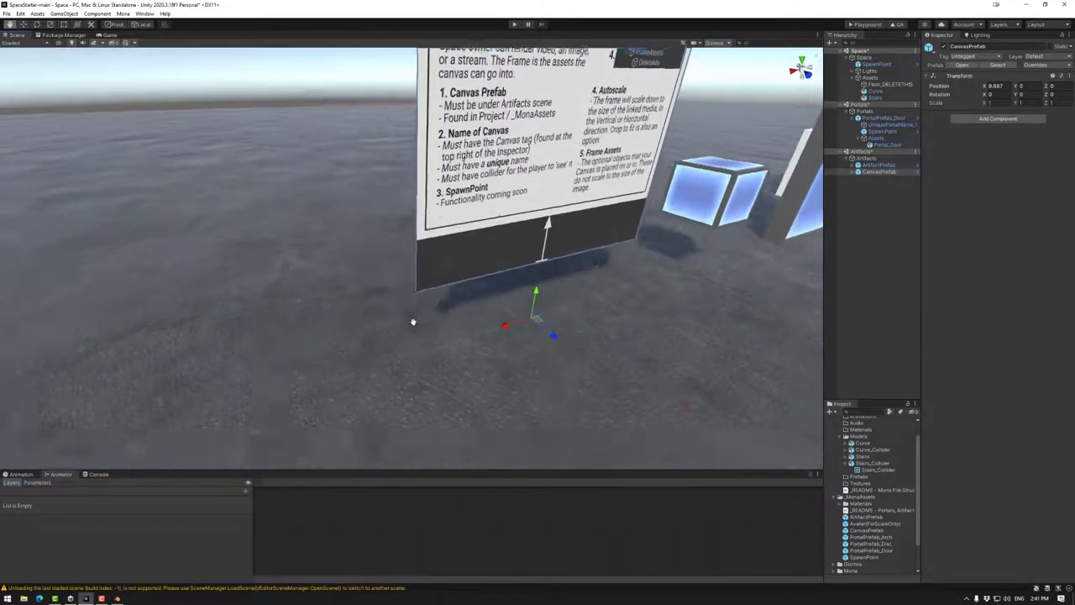
Step: Examine the colliders on the uniquely named child objects of the canvas, artifact and portal prefabs
left_click(853, 171)
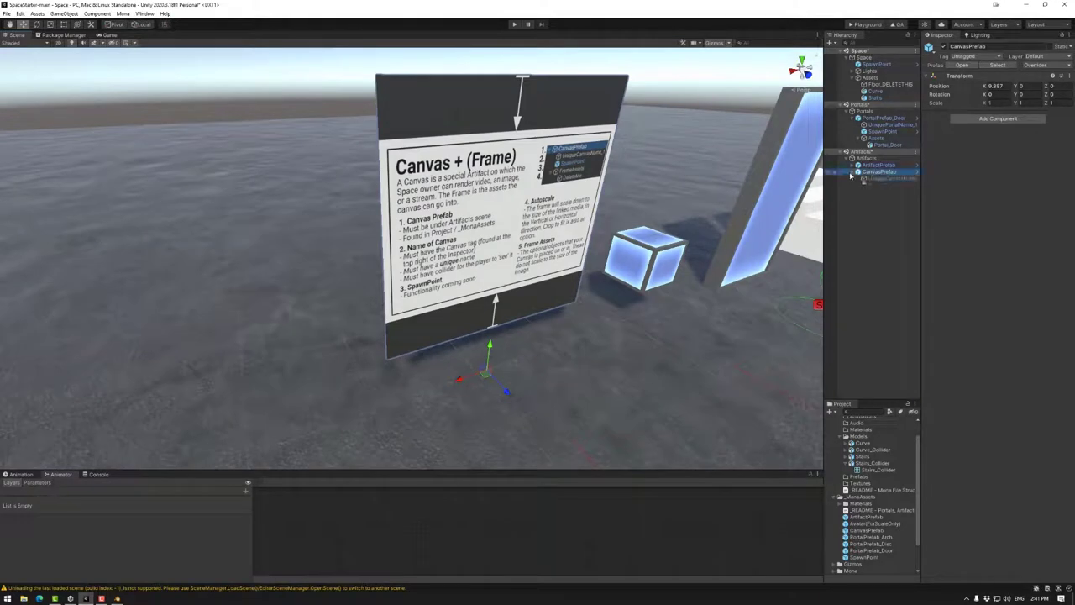
left_click(891, 178)
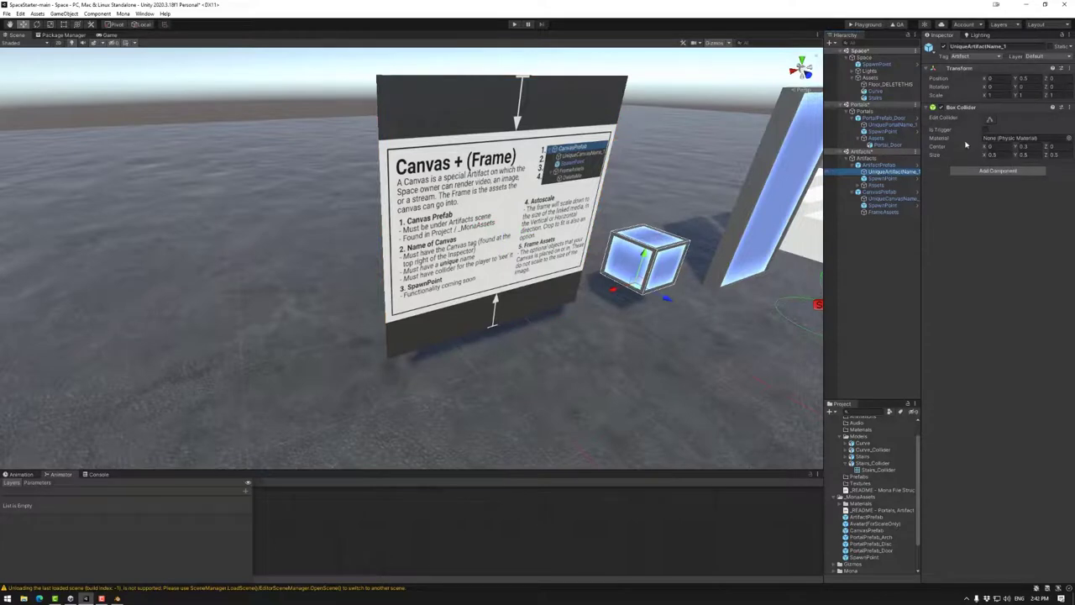
middle_click_drag(704, 295, 621, 288)
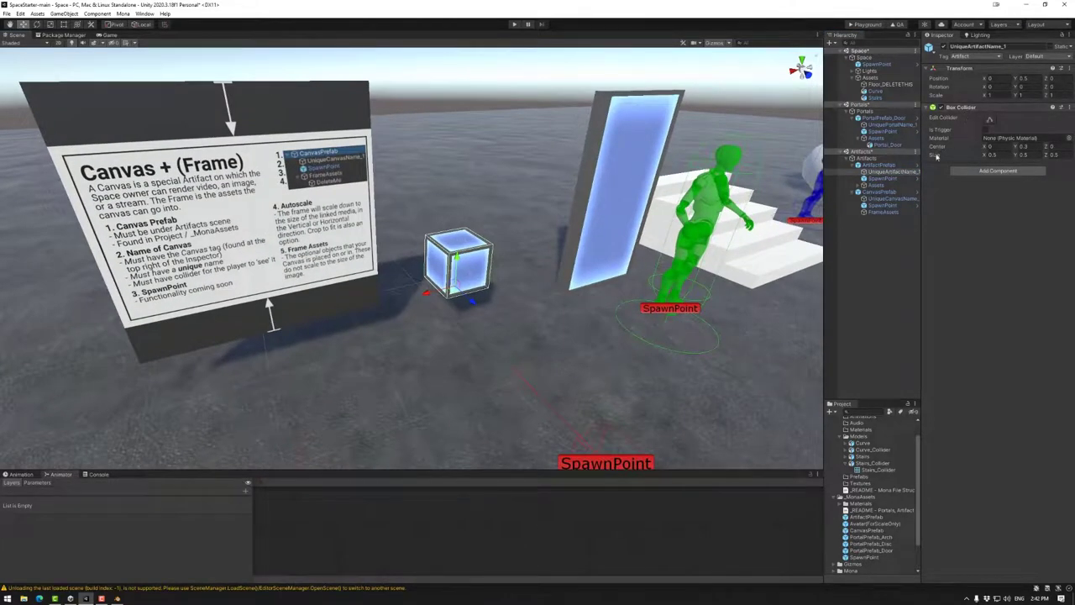
middle_click_drag(521, 298, 474, 302)
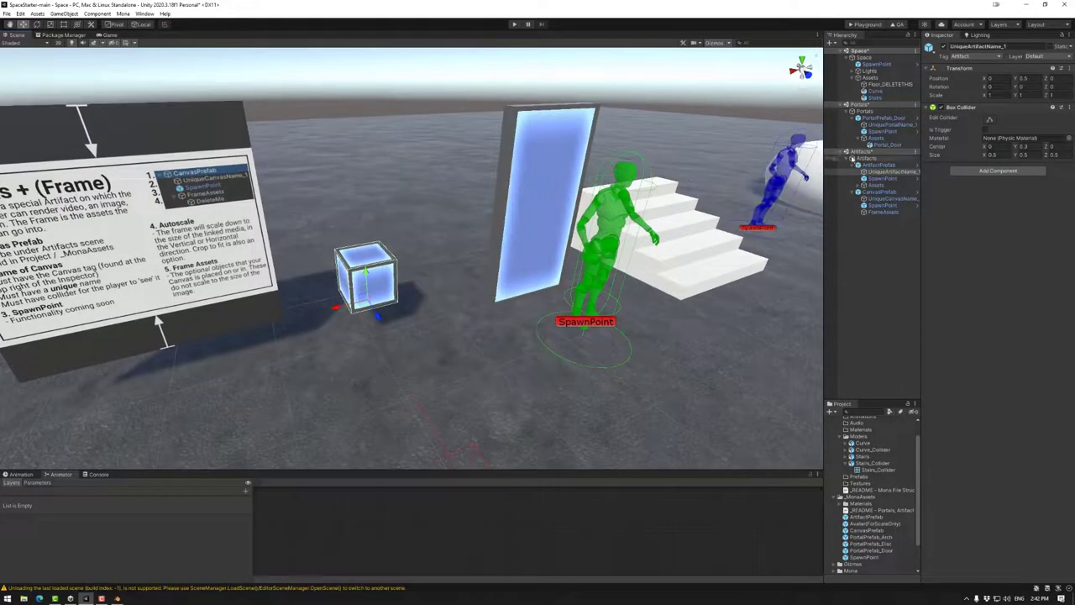
left_click(876, 125)
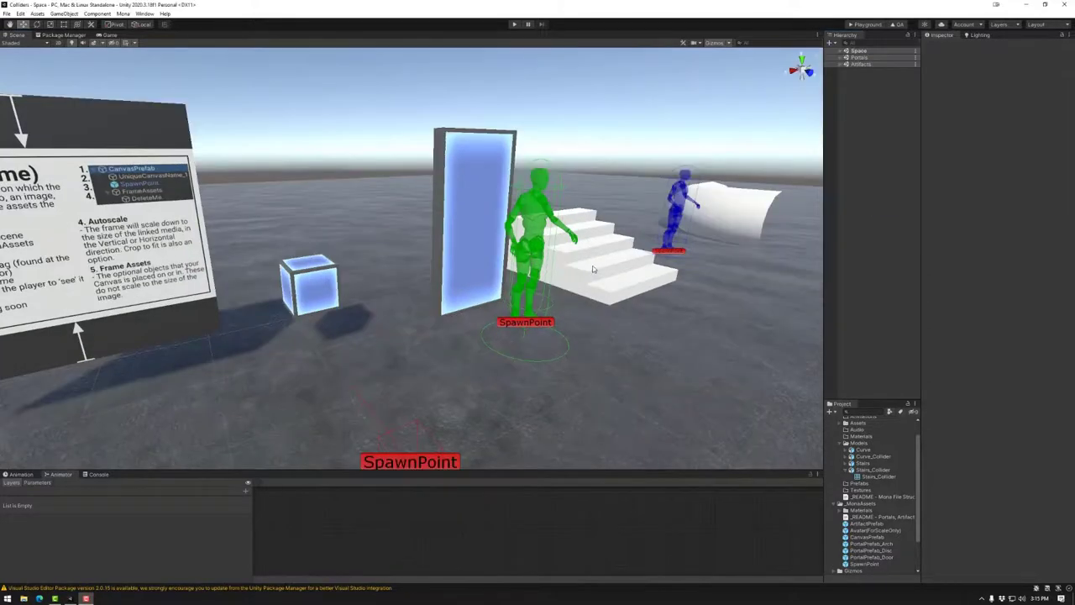
Step: Add a second Stairs model to the scene under Assets and give it a Mesh Collider component
left_click(596, 264)
key("f")
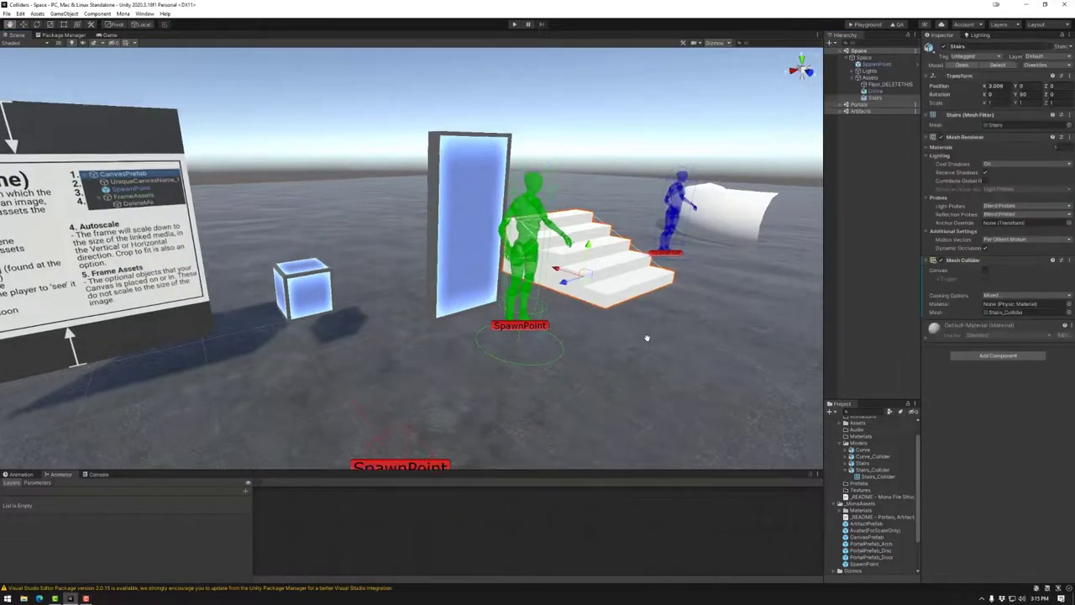
right_click_drag(537, 365, 461, 363)
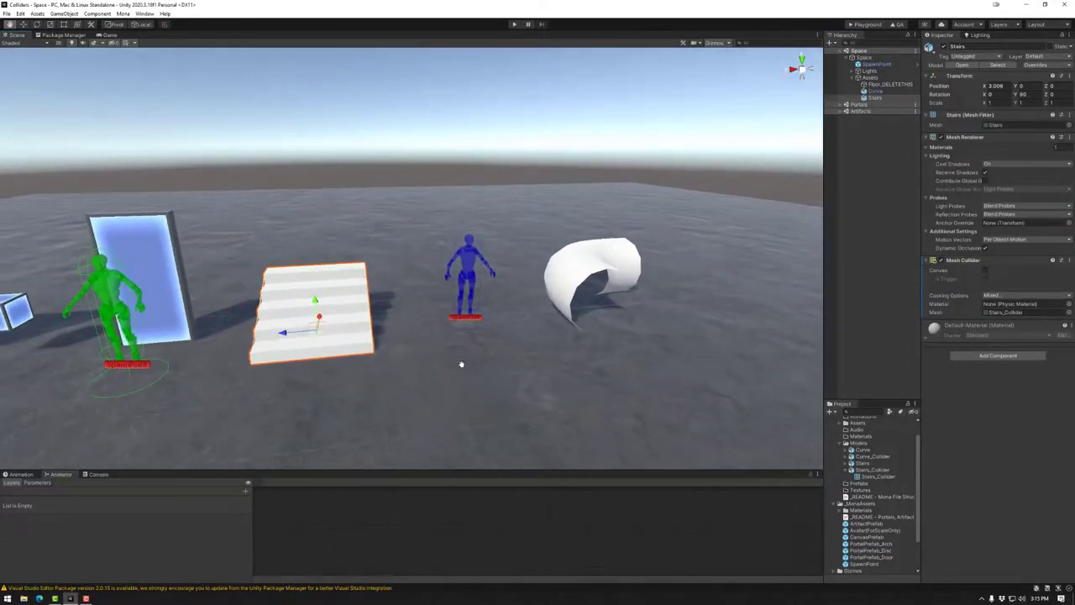
scroll(454, 367, "up", 3)
middle_click_drag(455, 367, 486, 354)
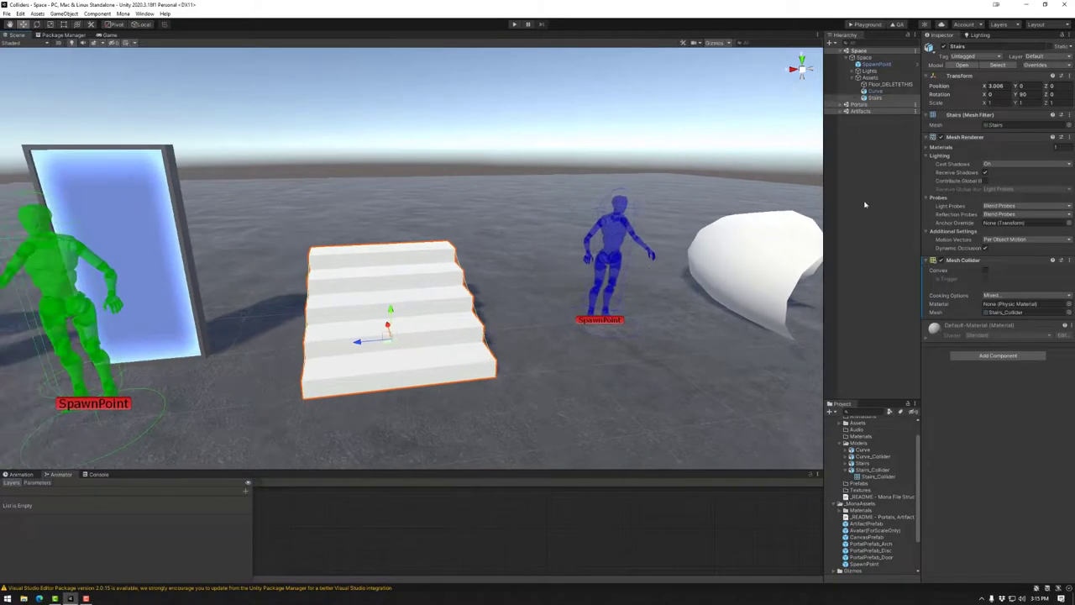
left_click(847, 470)
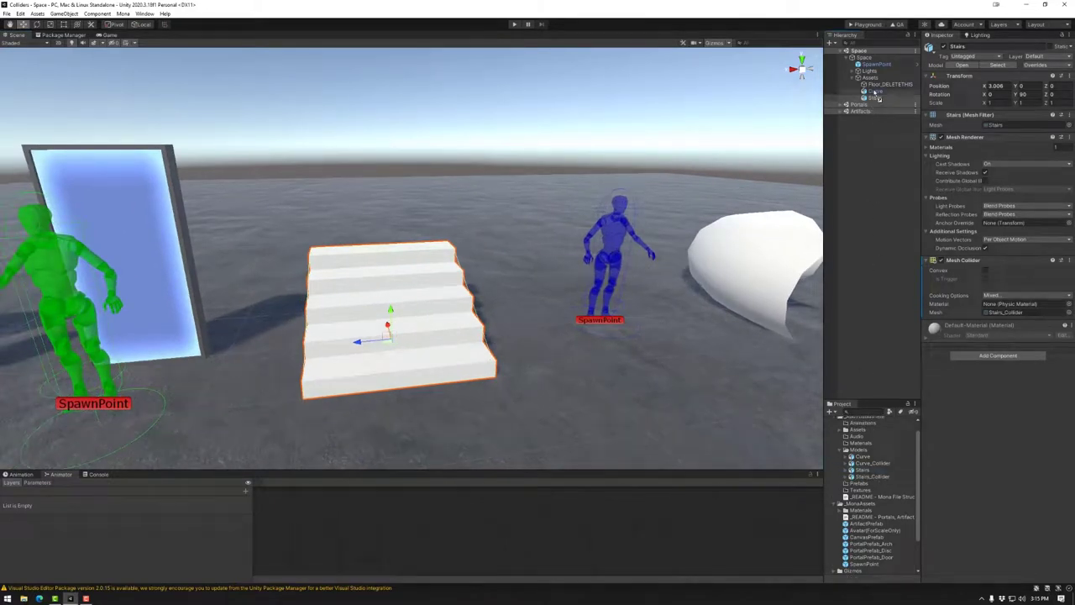
left_click_drag(878, 85, 876, 92)
left_click(998, 291)
type("box")
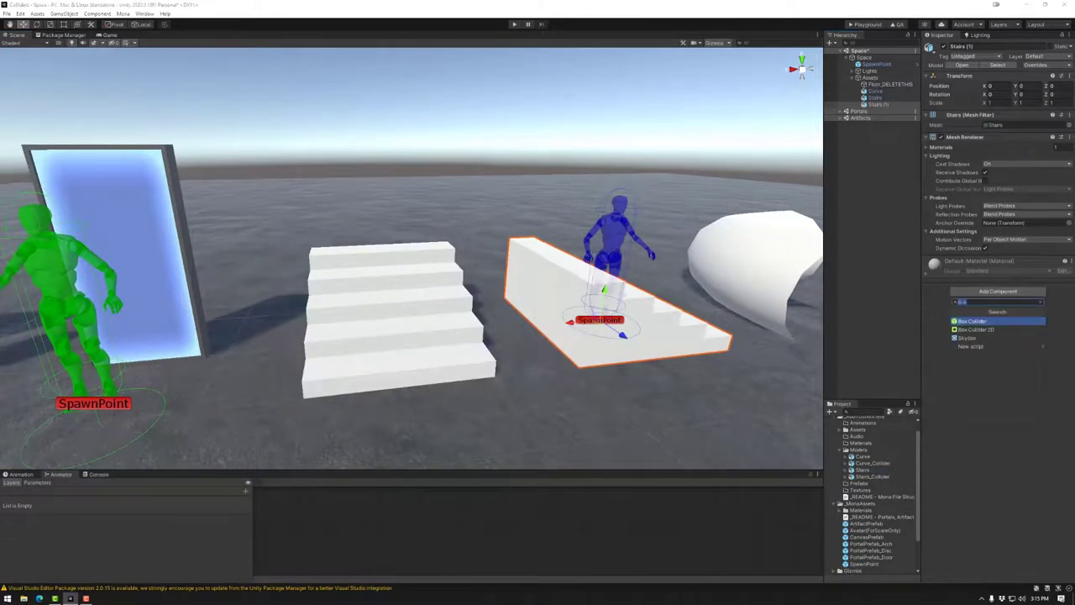
type("mesh")
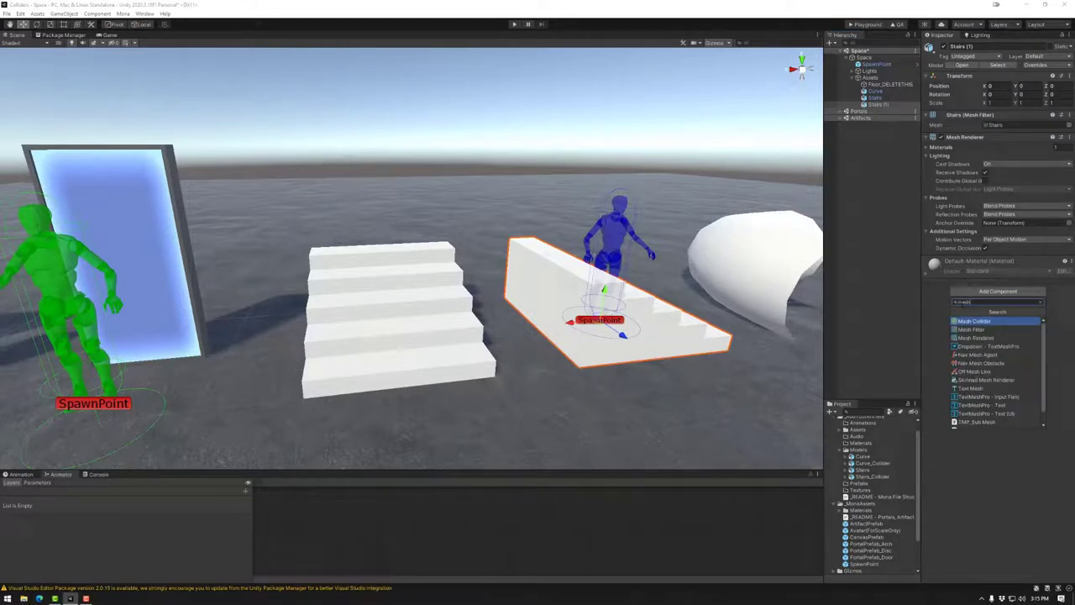
left_click(998, 323)
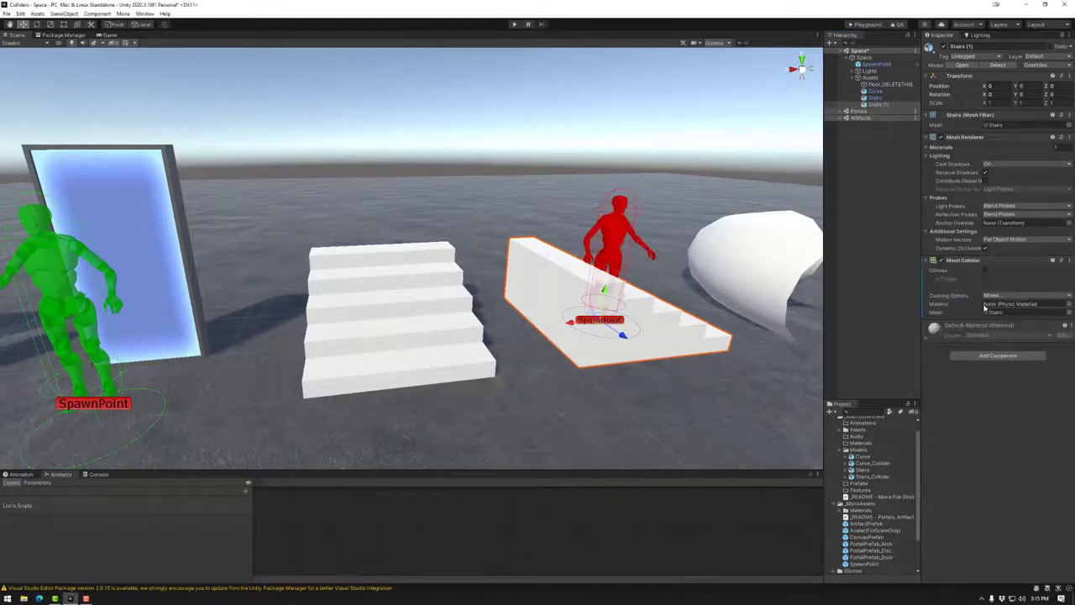
Step: Rotate the second stairs 90 degrees about Y and set the scene's shading mode to Wireframe
left_click(36, 24)
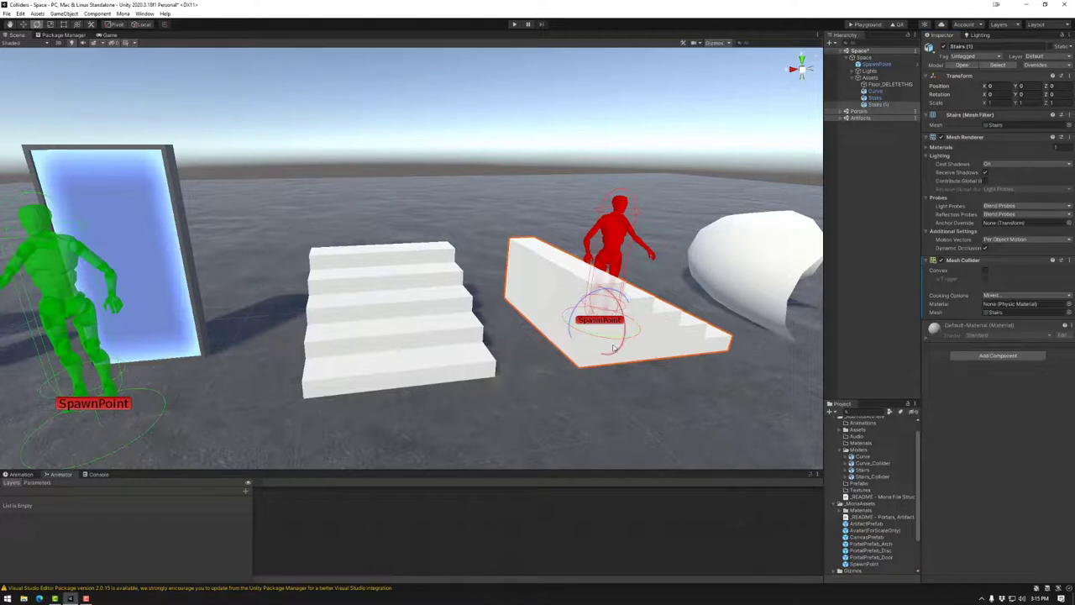
left_click_drag(605, 338, 634, 346)
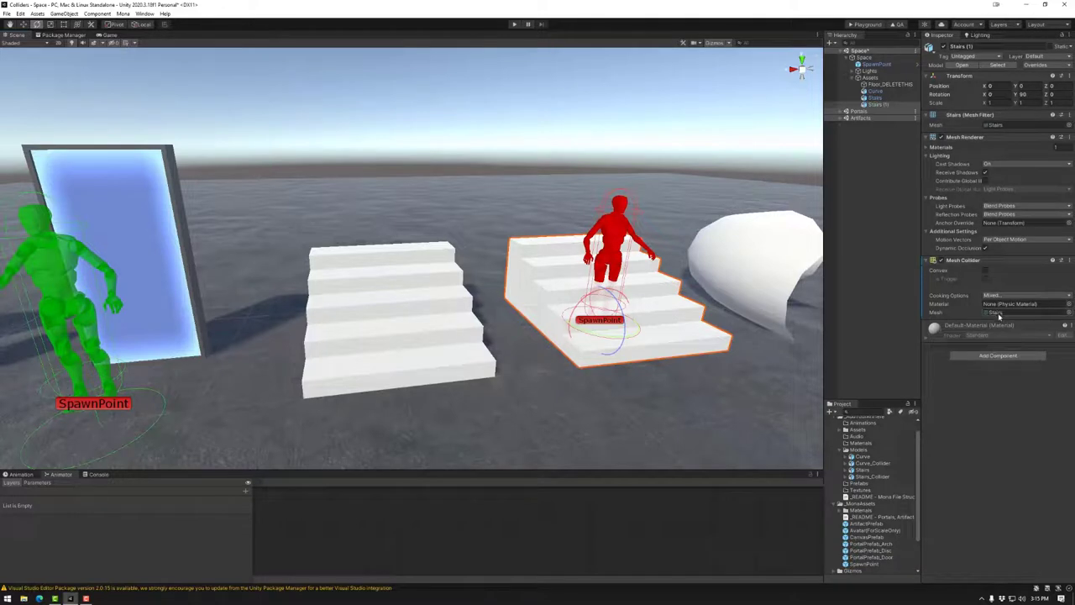
left_click(24, 43)
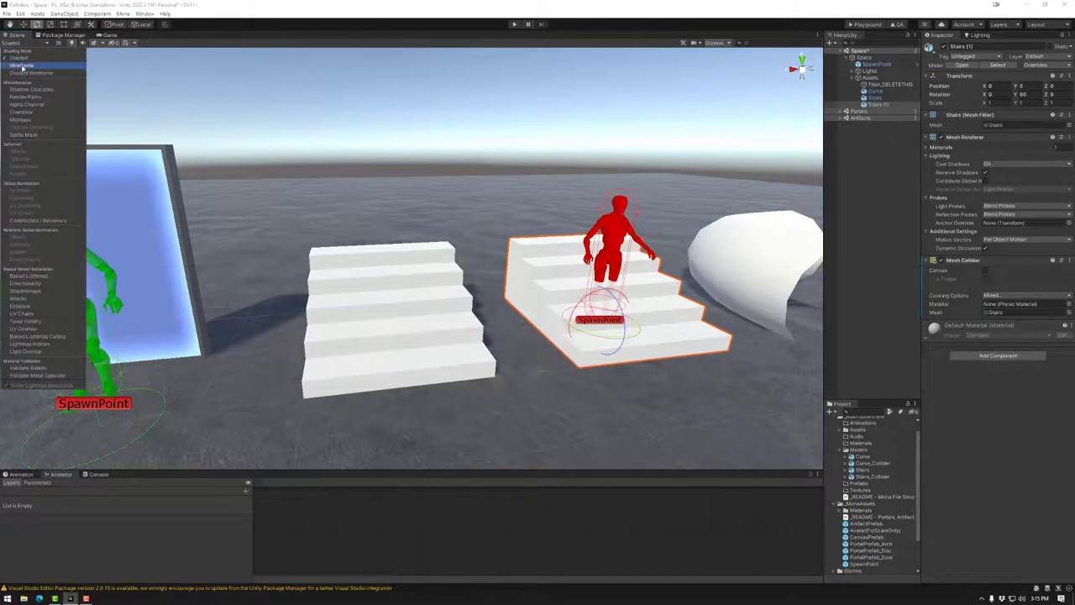
left_click(22, 65)
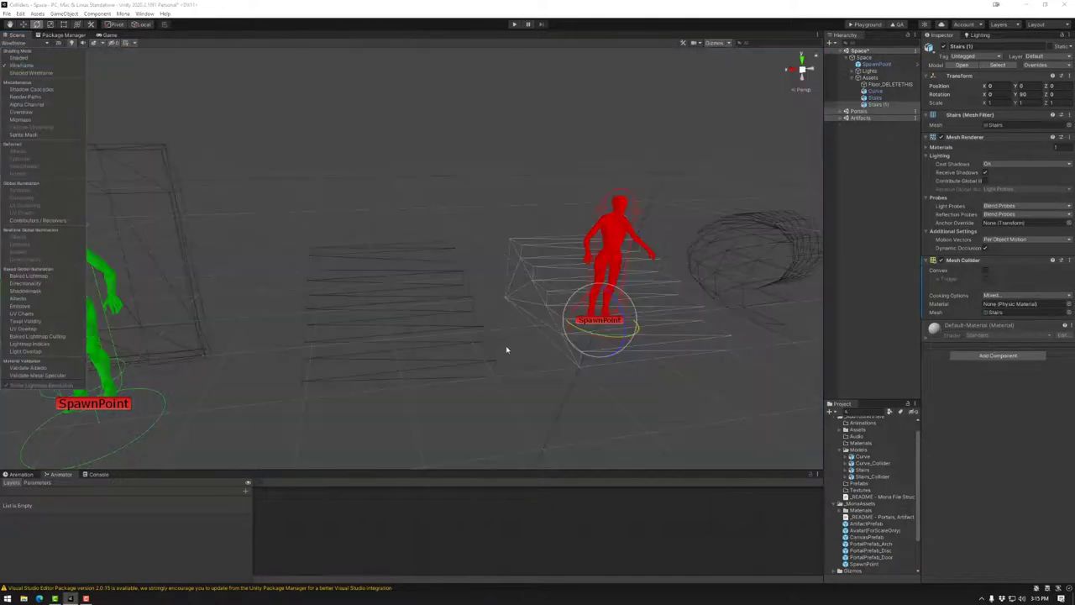
Step: Enable Convex on the second stairs' Mesh Collider
left_click(953, 273)
left_click(985, 272)
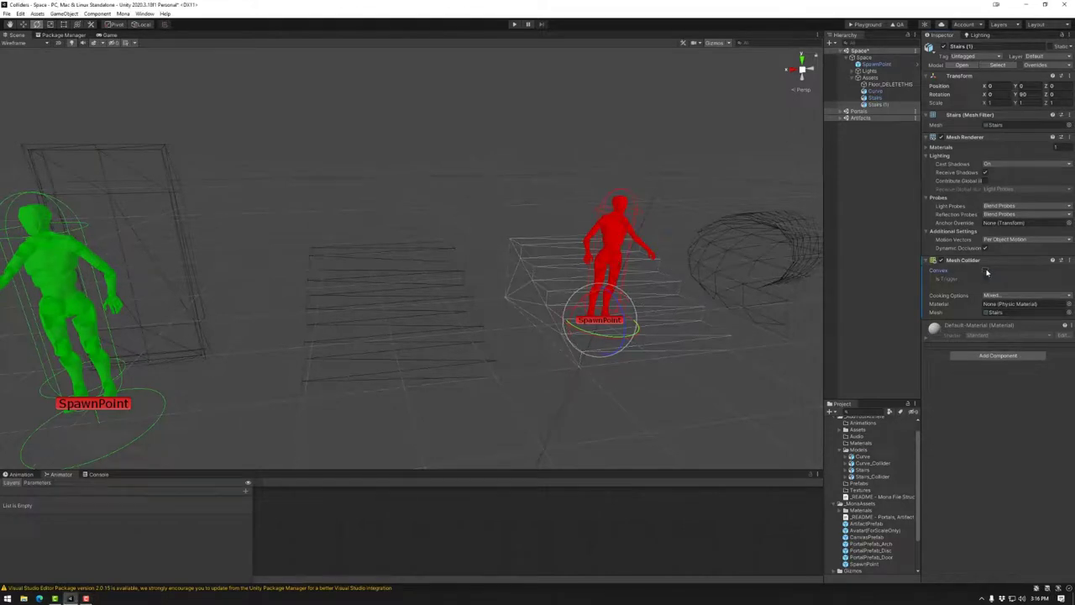
left_click(986, 271)
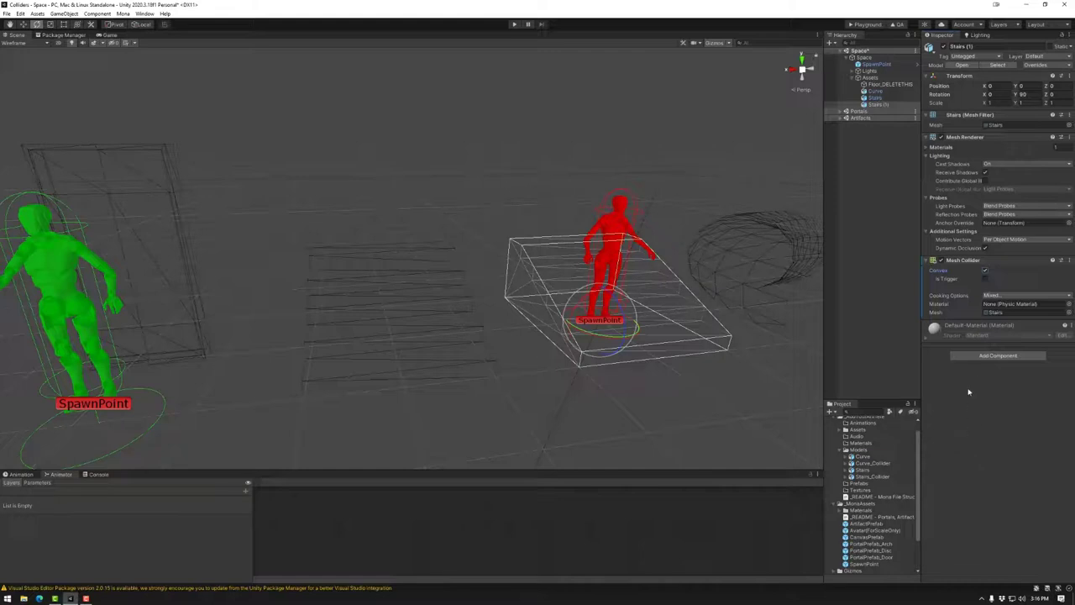
Step: Disable Convex on the second stairs' Mesh Collider
left_click(986, 270)
left_click(985, 270)
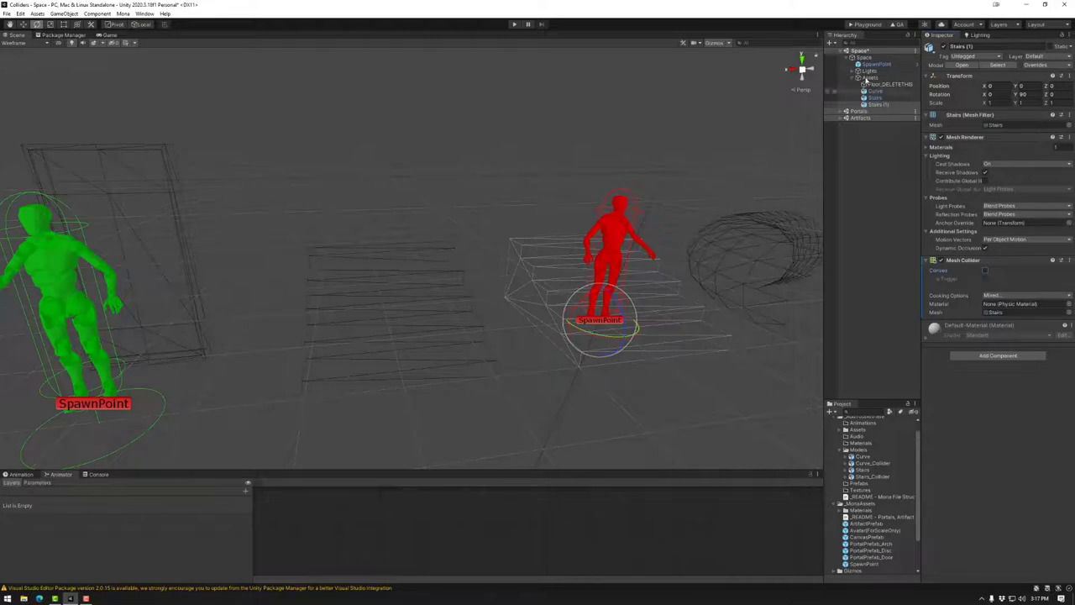
Step: Move the SpawnPoint along Z to about 4.742, in front of the stairs
left_click(871, 64)
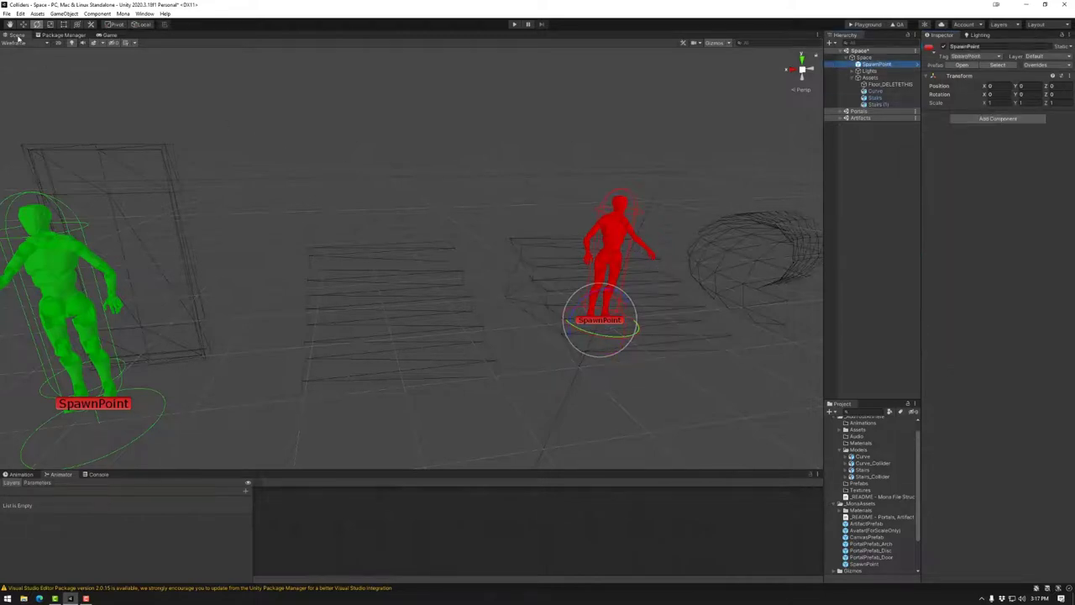
key("w")
key("f")
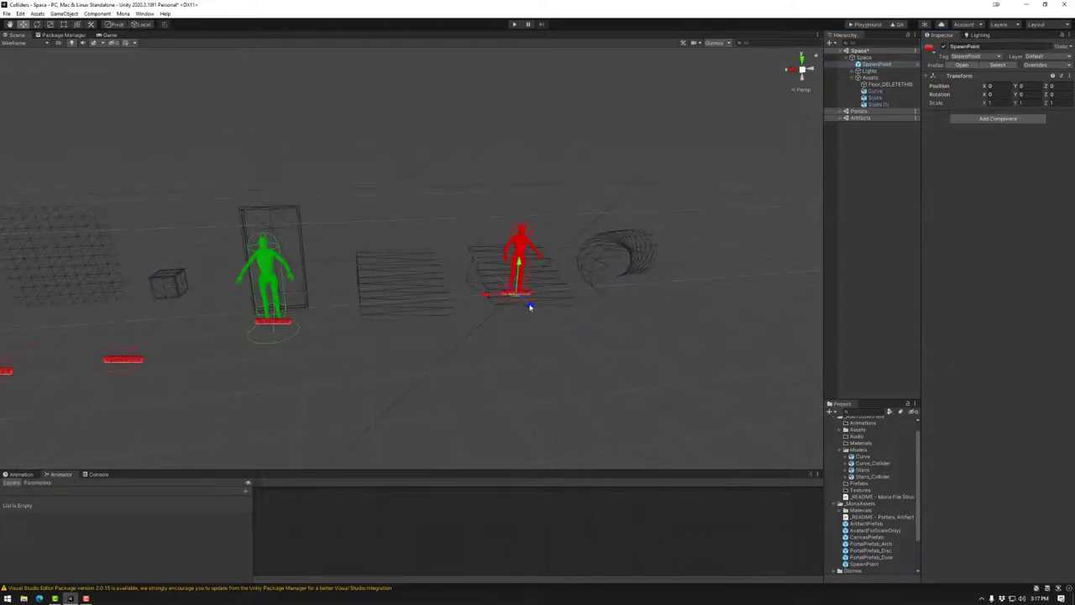
left_click_drag(531, 307, 696, 445)
key("f")
scroll(468, 308, "down", 3)
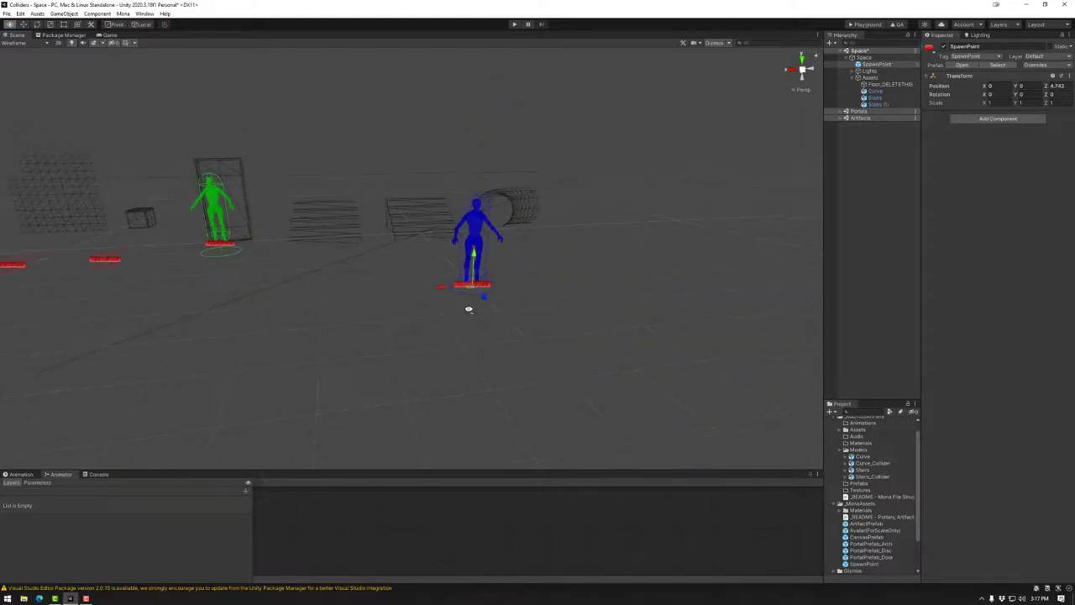
Step: Rotate the SpawnPoint 180 degrees about Y
right_click_drag(468, 307, 571, 353)
key("e")
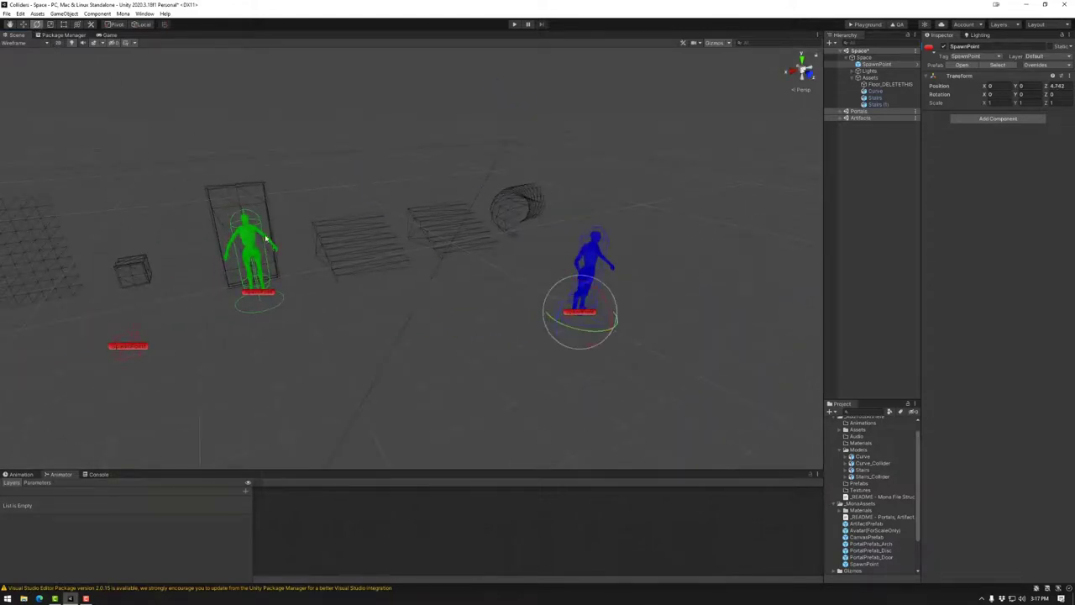
left_click_drag(581, 331, 361, 300)
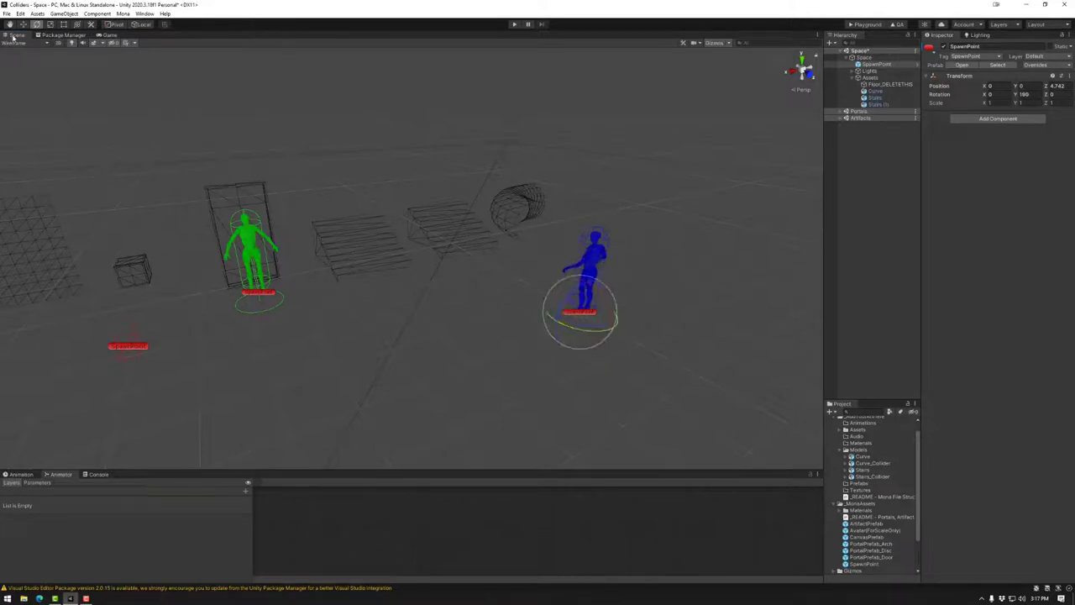
key("w")
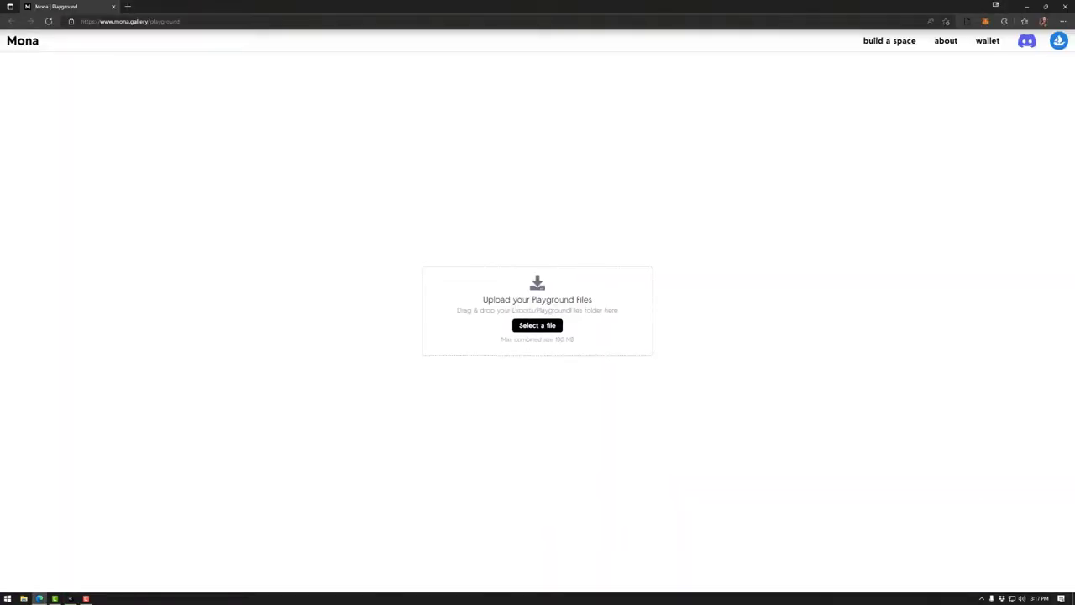
Step: Switch to the Mona Playground in the browser, upload the PlaygroundFiles folder and enter the space in third-person view
left_click(24, 598)
left_click_drag(773, 140, 524, 330)
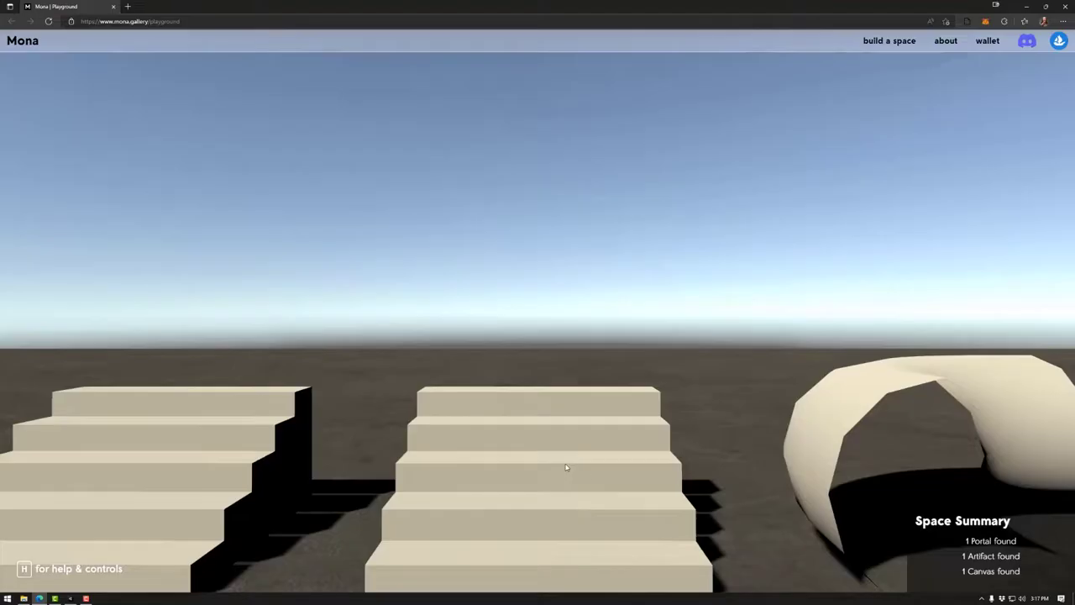
left_click(570, 472)
key("s")
scroll(538, 302, "down", 5)
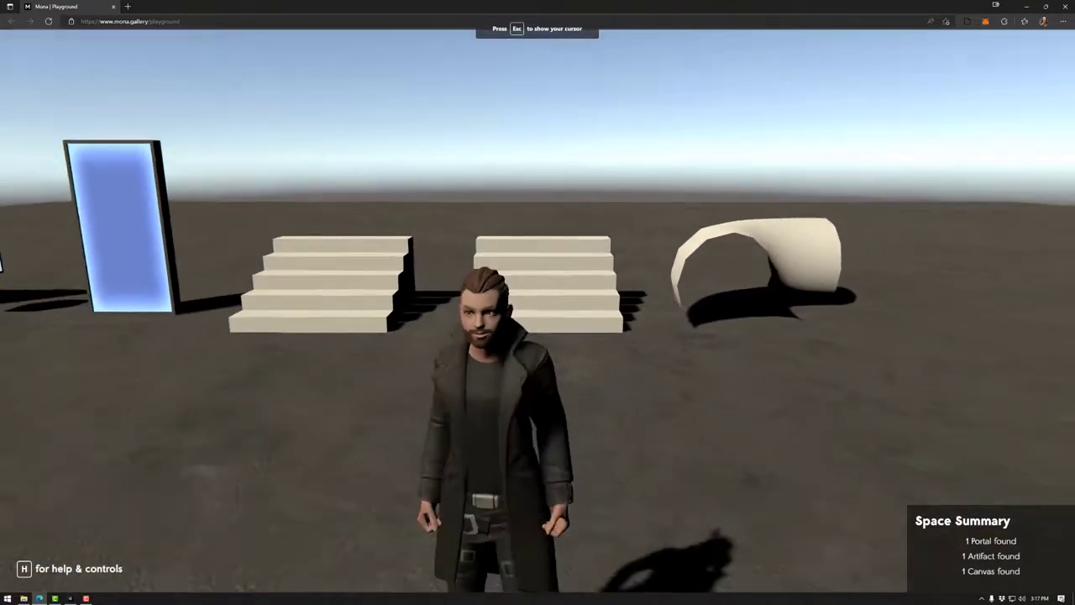
Step: Test the curve's collider by walking the avatar up to the curved tube and around it
key("w")
key("w")
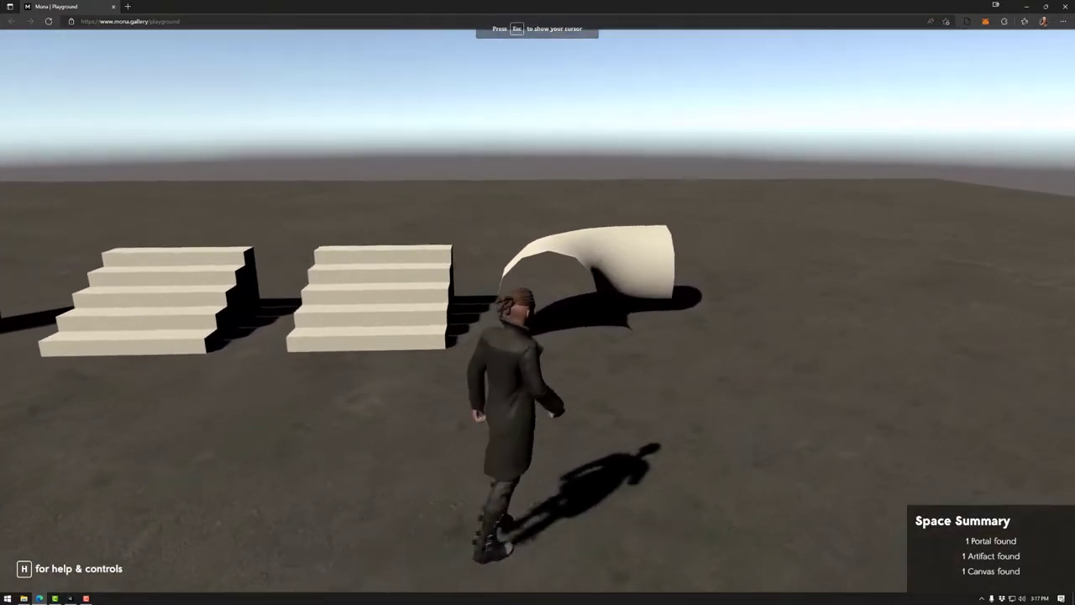
key("d")
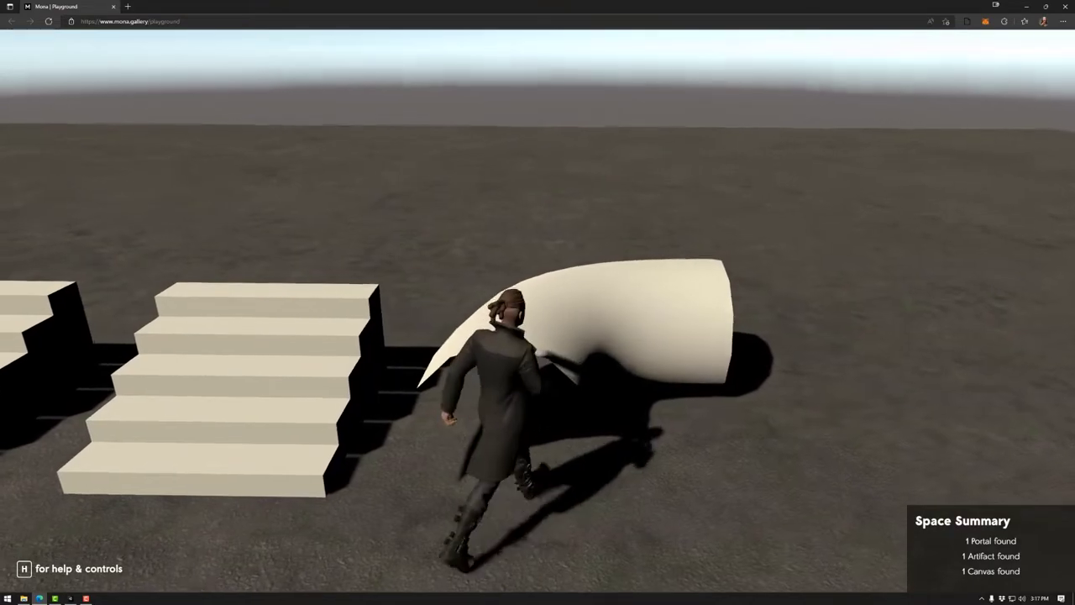
key("w")
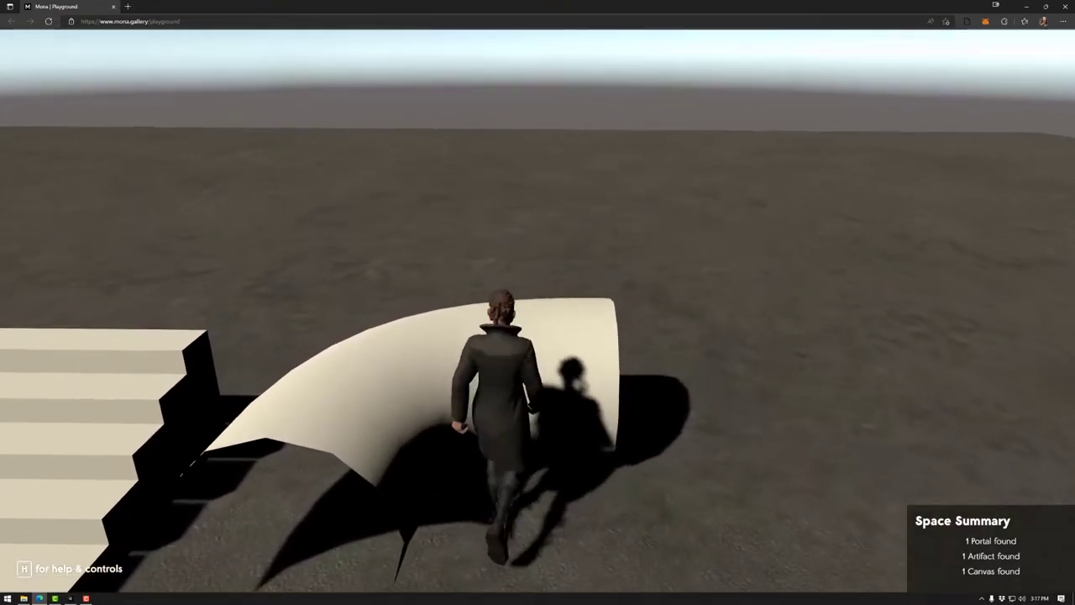
key("d")
key("w")
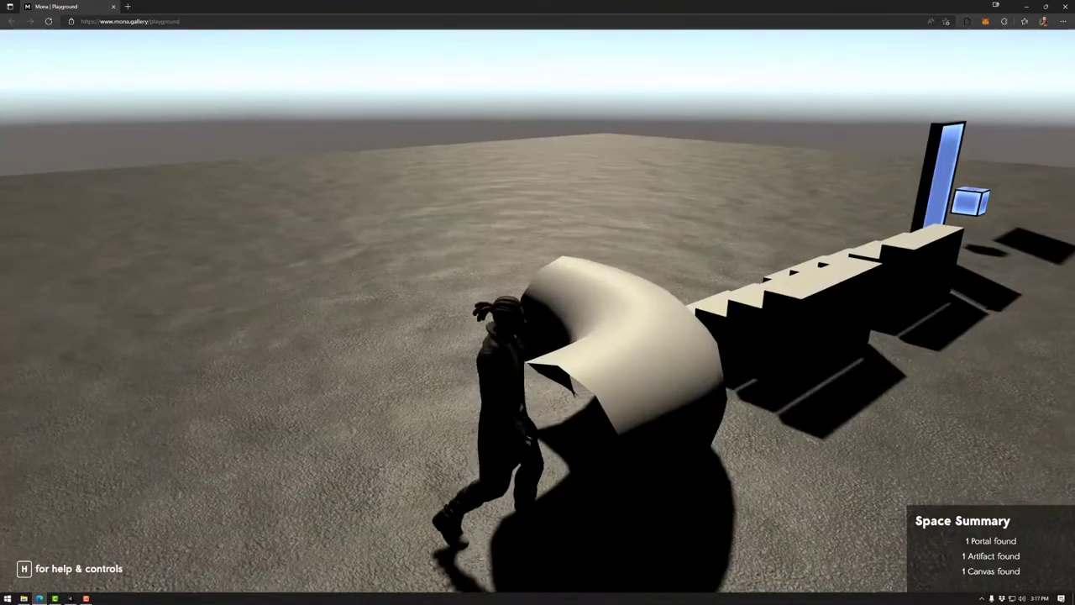
key("d")
key("w")
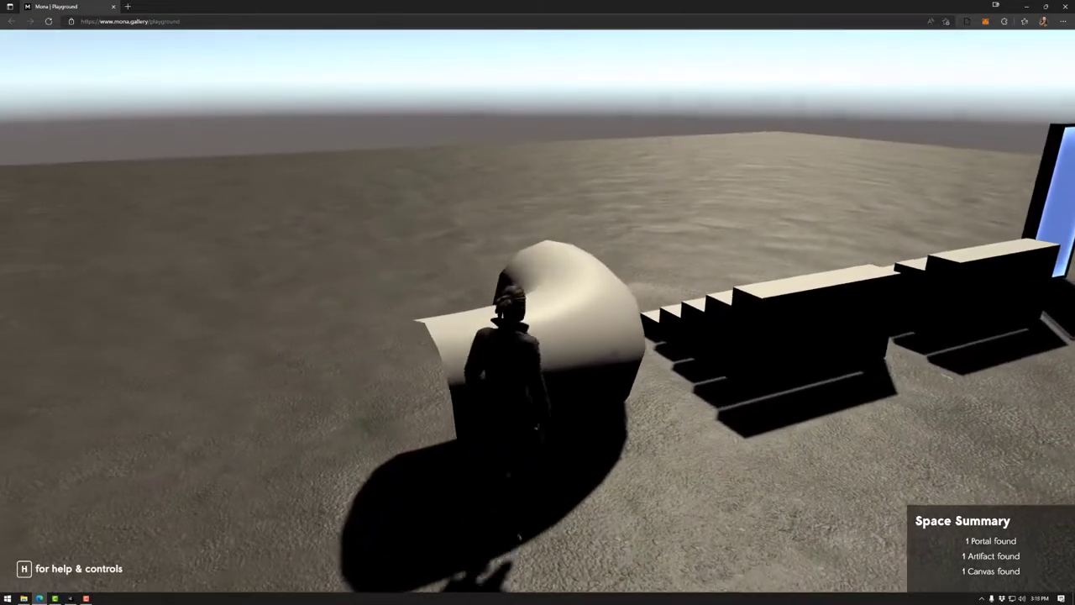
key("d")
key("w")
key("w")
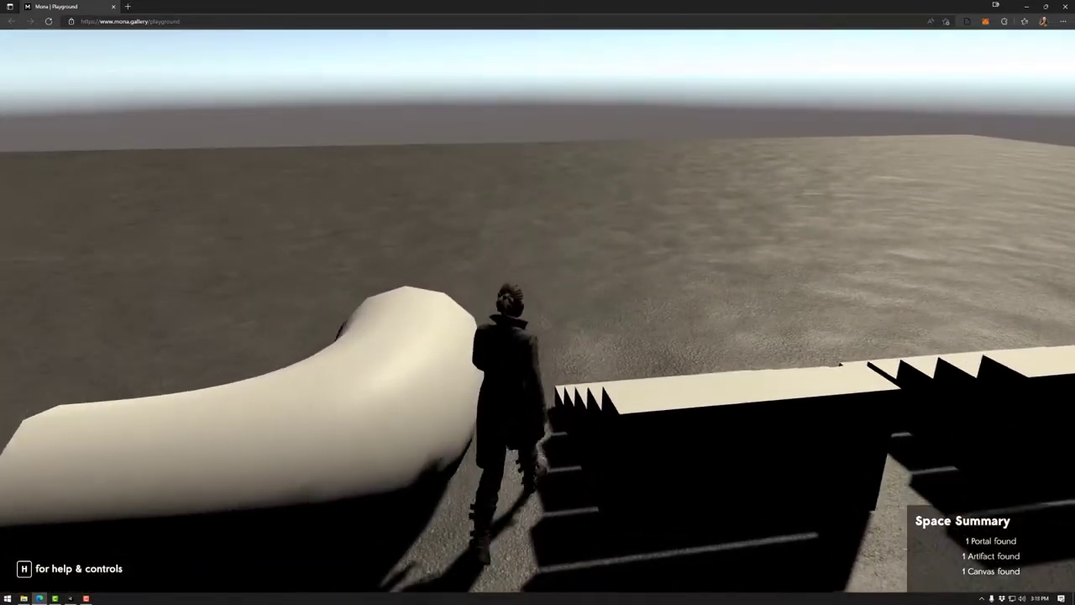
Step: Walk the avatar up and down the stairs next to the curve to test their collider
key("a")
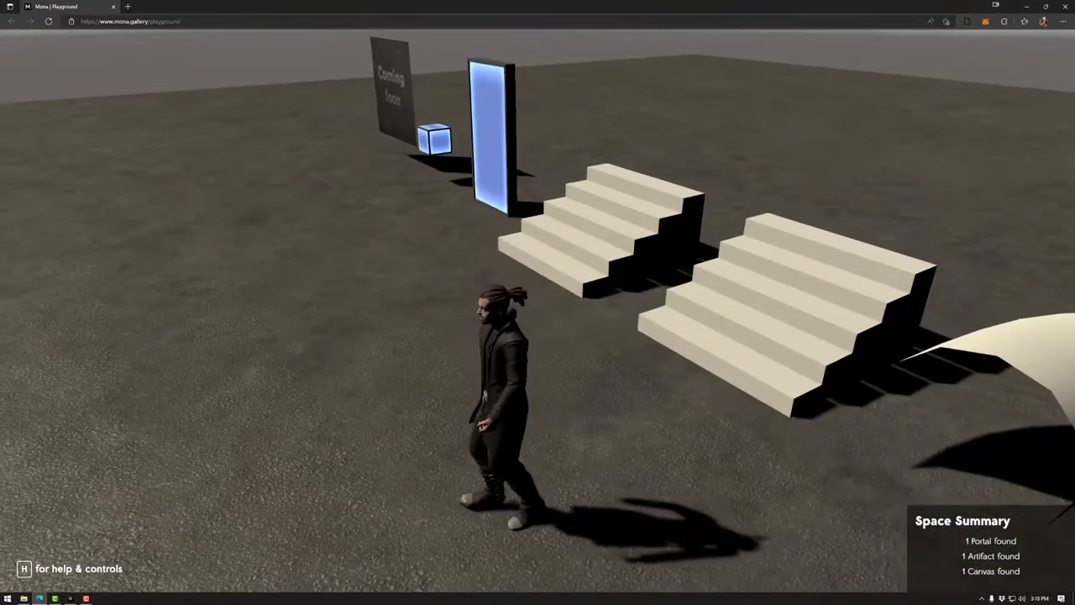
key("w")
key("w")
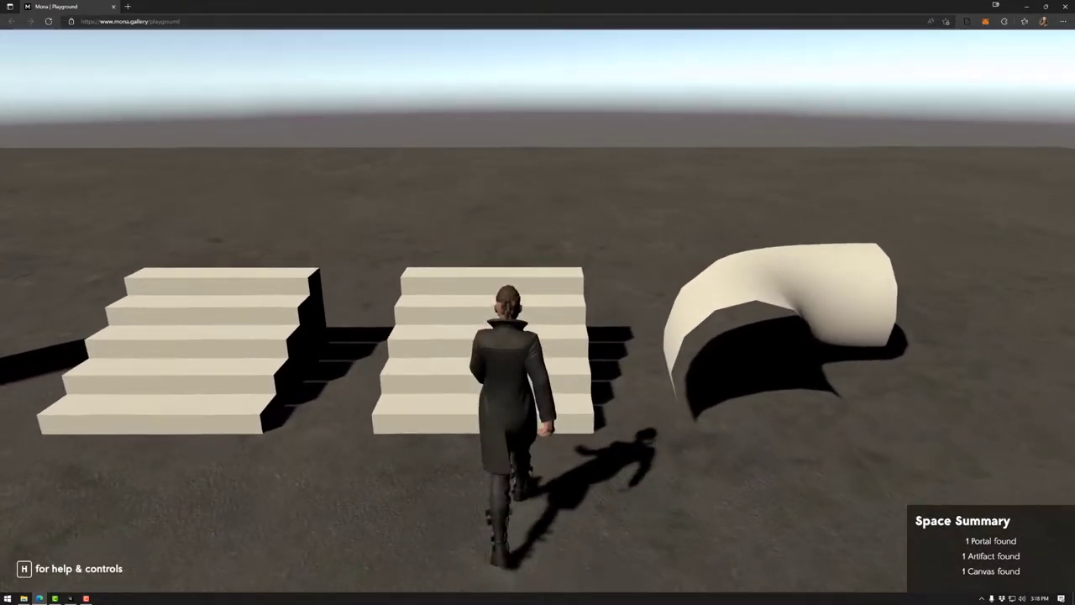
key("w")
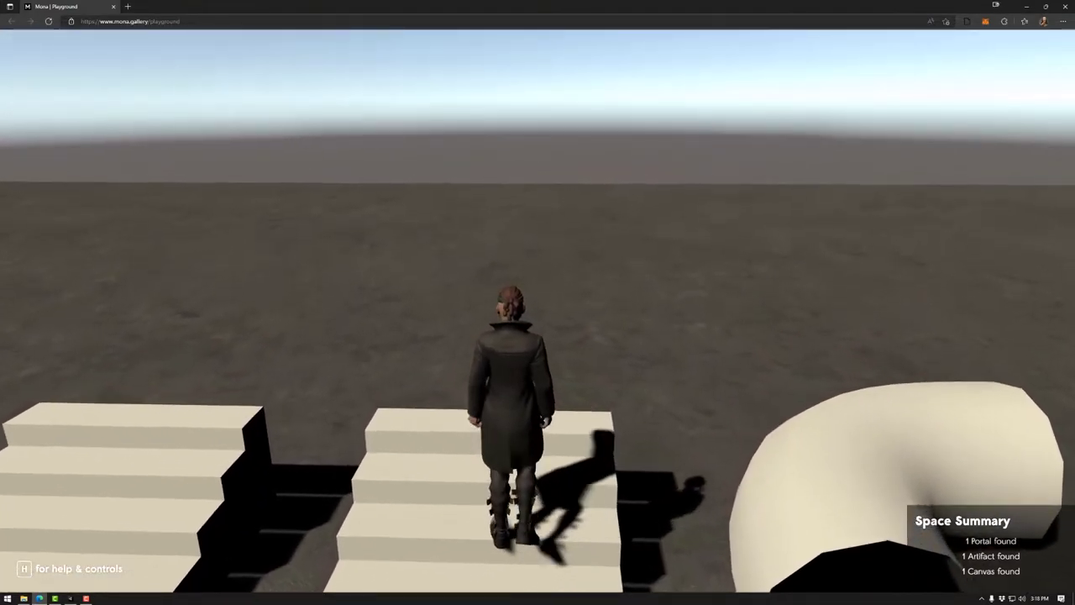
key("s")
key("s")
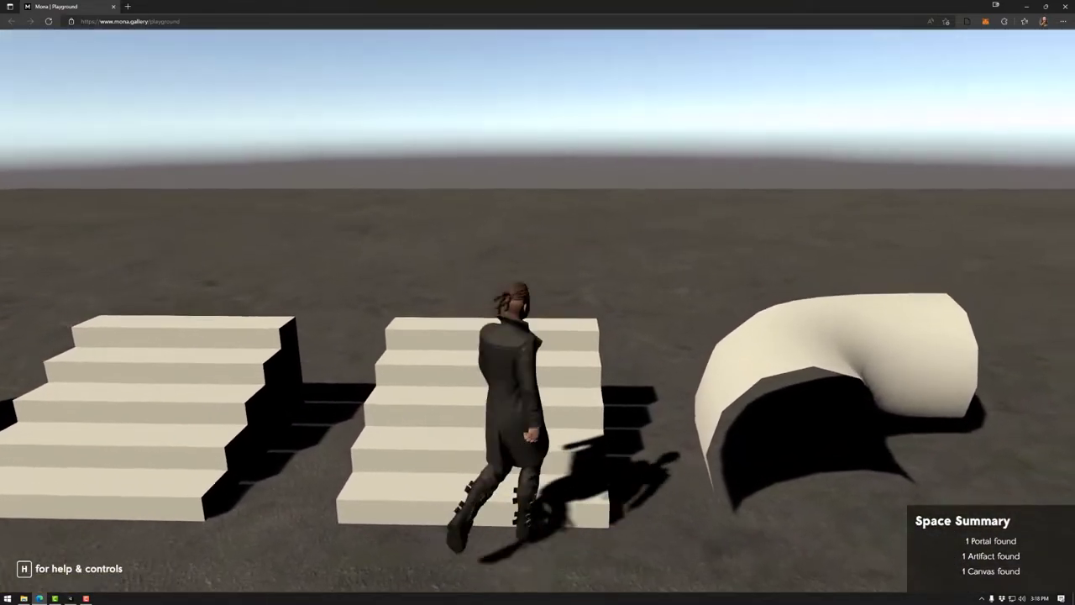
key("s")
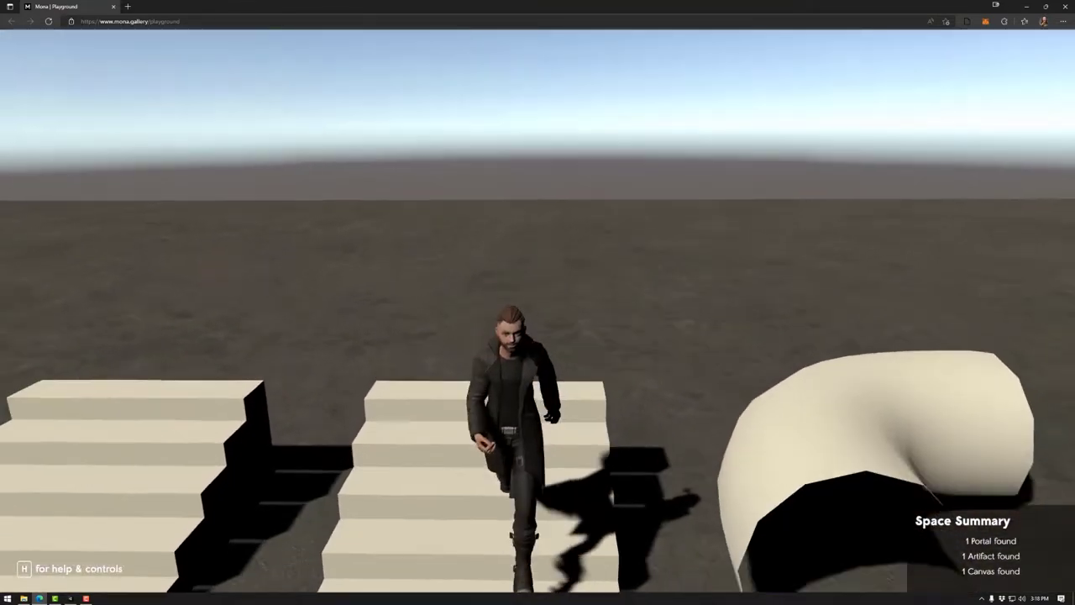
key("w")
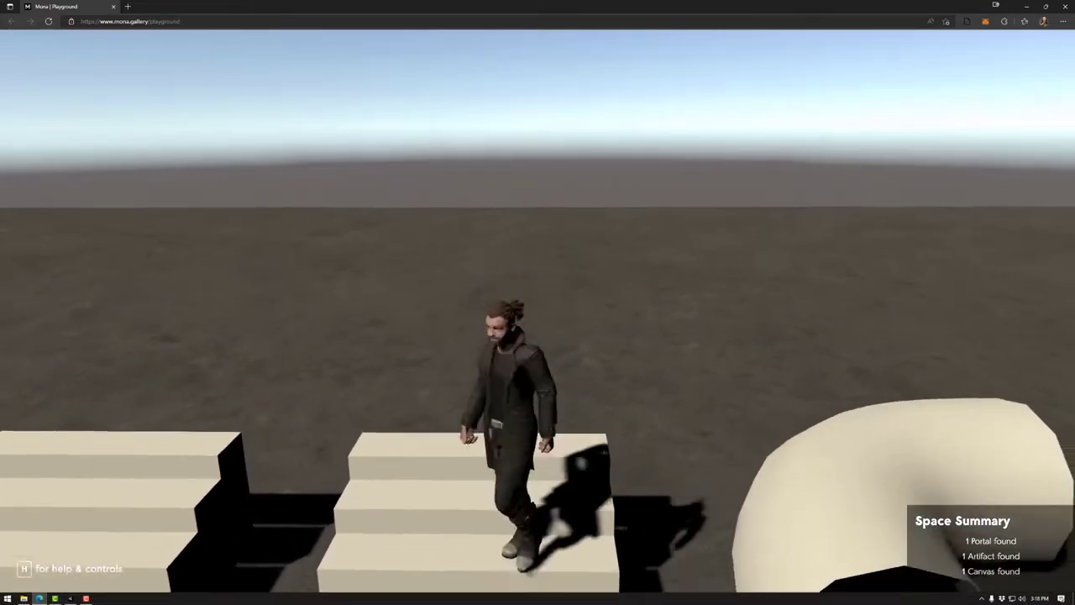
key("s")
Step: Walk the avatar up and down the stairs next to the portal and compare them with the other stairs
key("a")
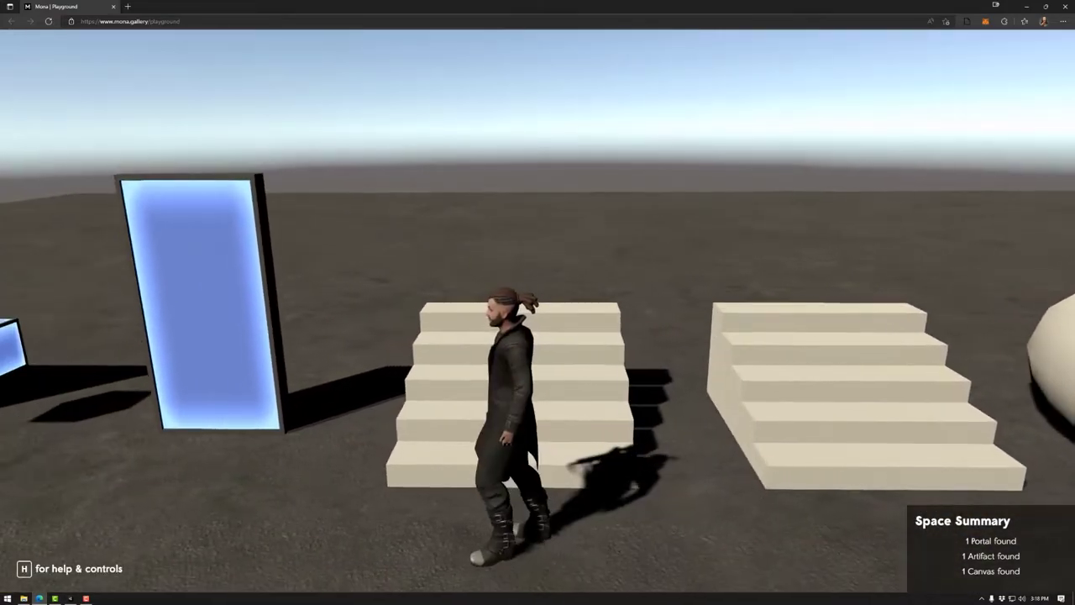
key("w")
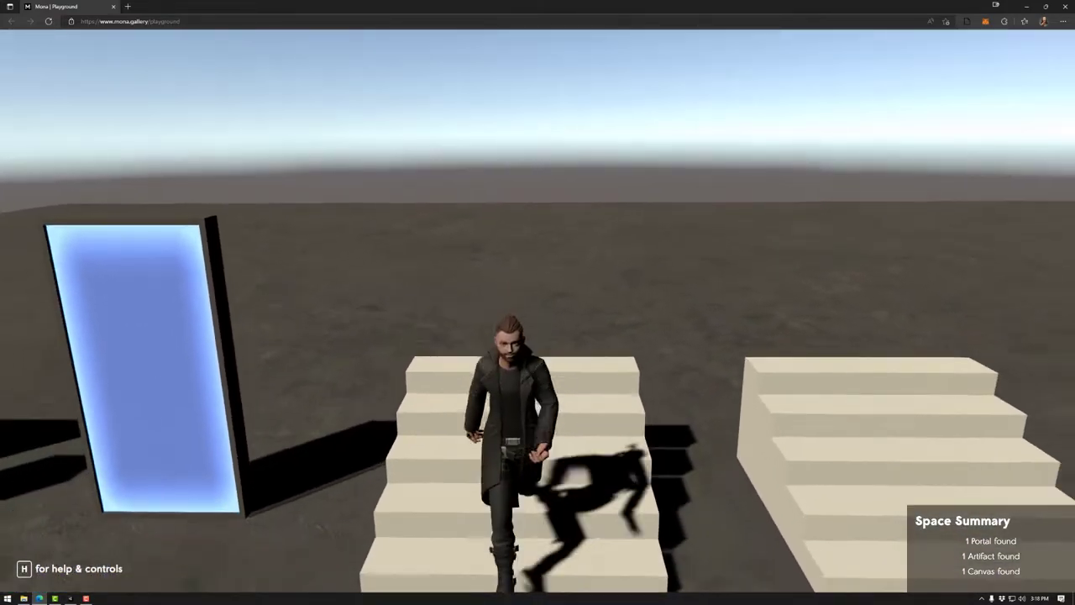
key("w")
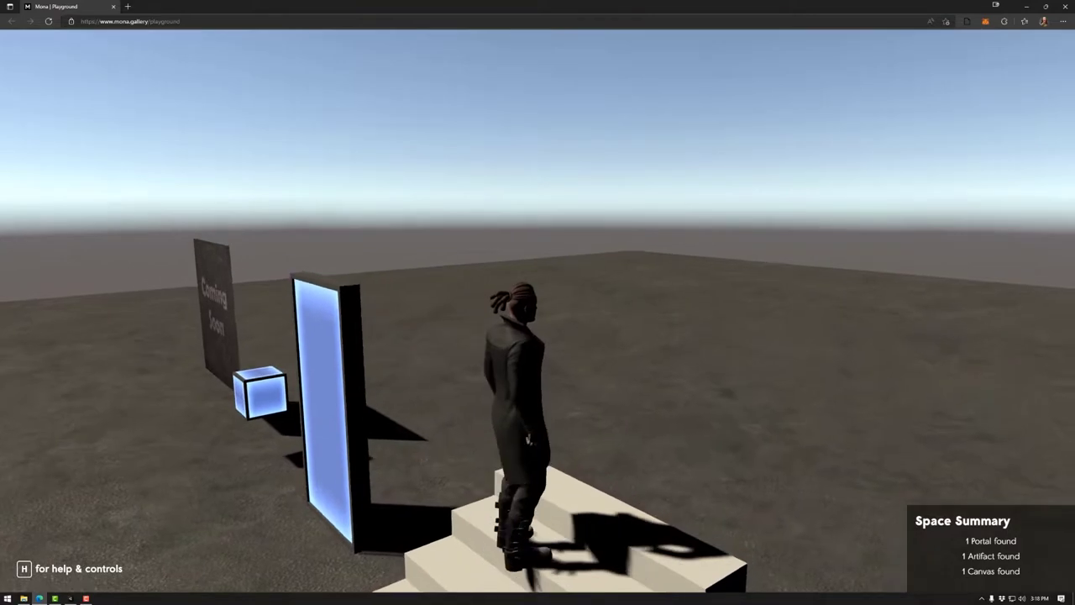
key("s")
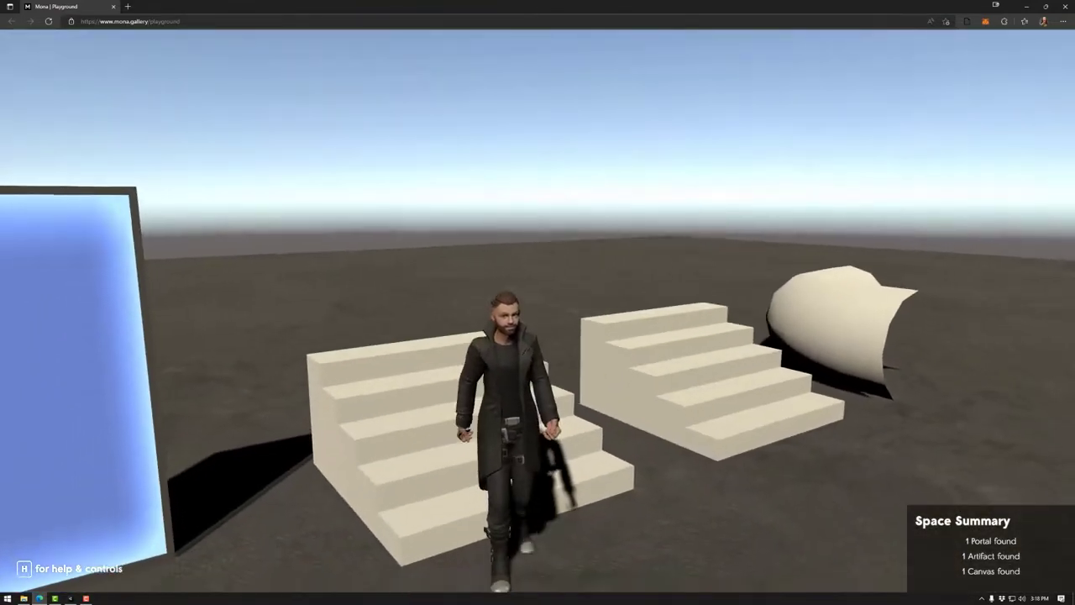
key("d")
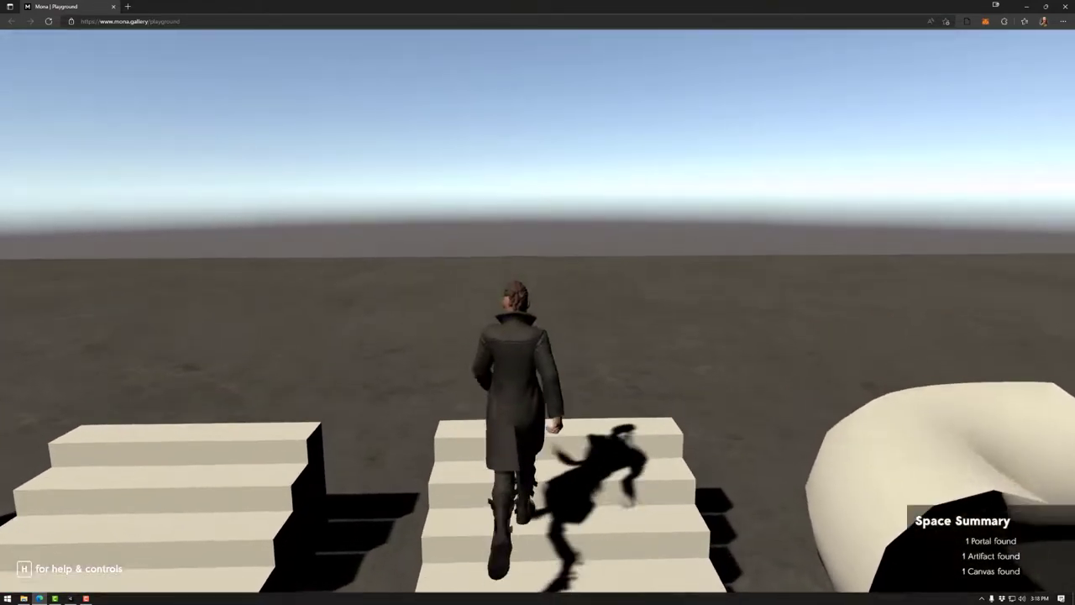
key("a")
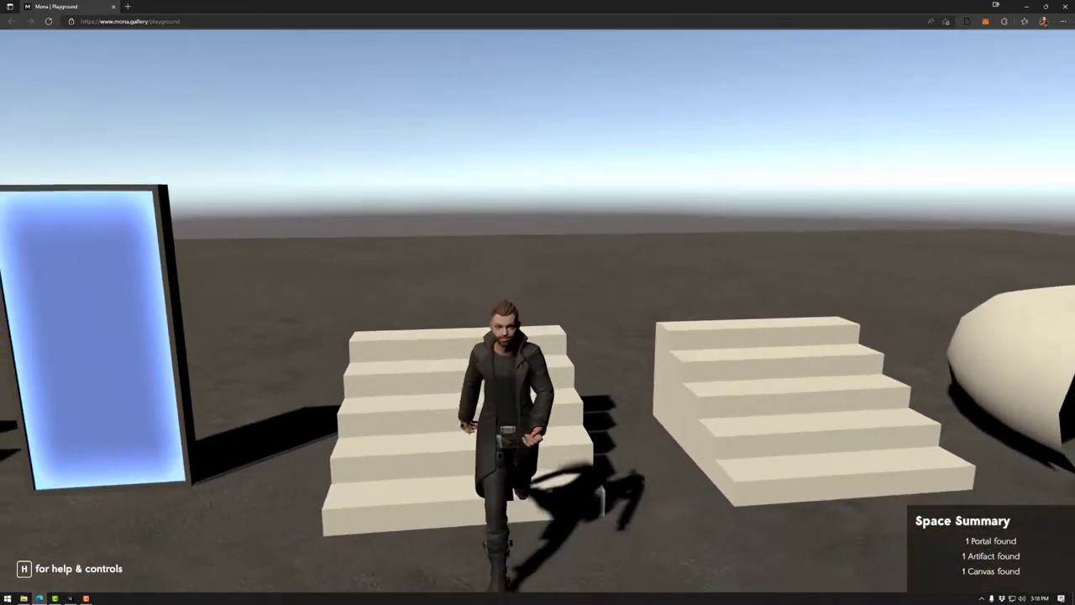
Step: Walk the avatar to the portal and test its collider
key("a")
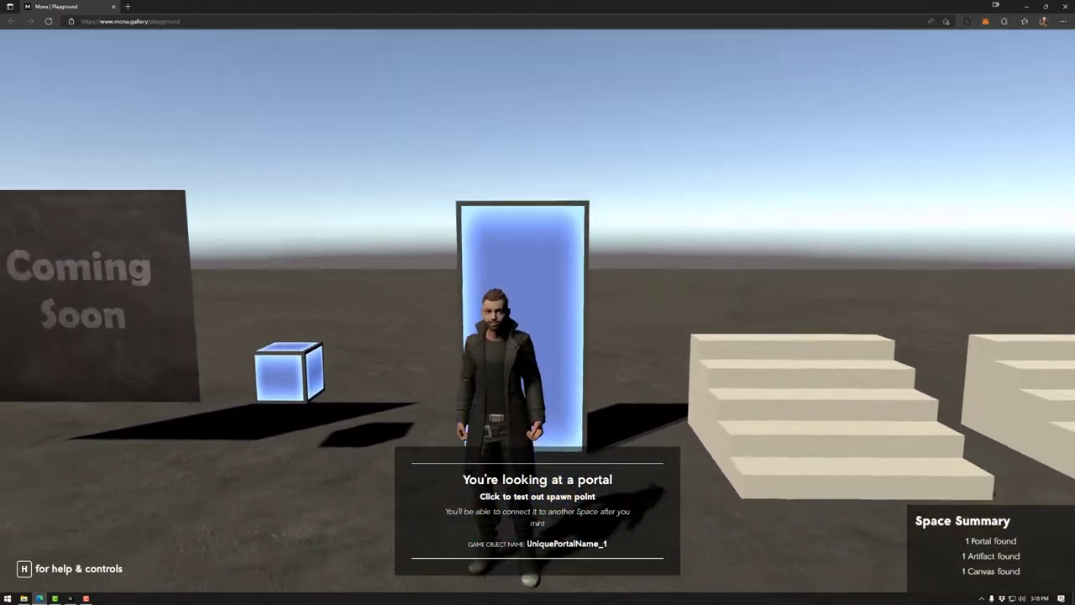
key("a")
key("w")
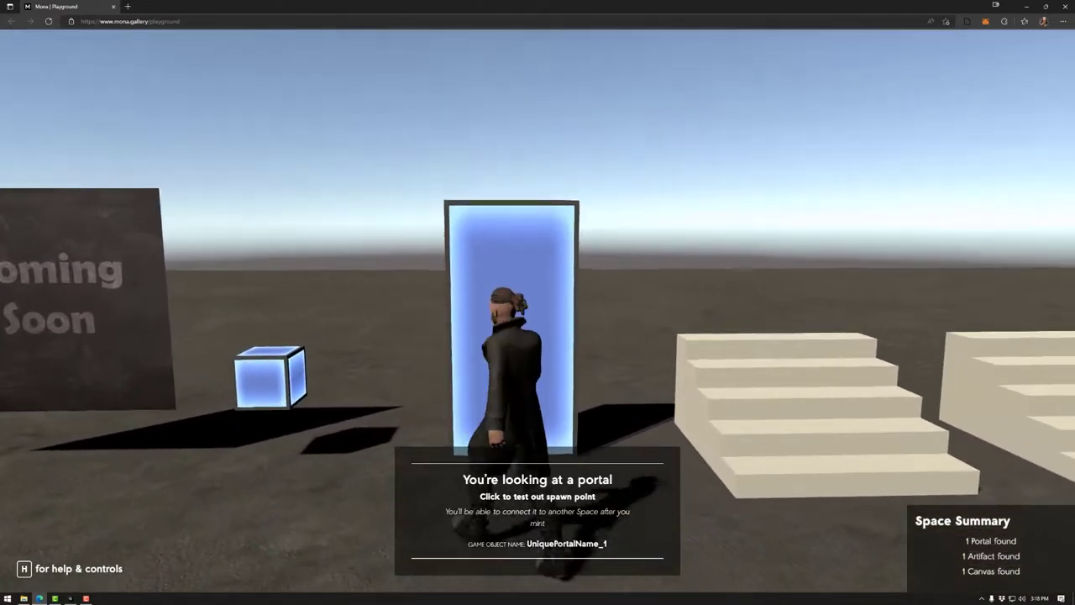
key("d")
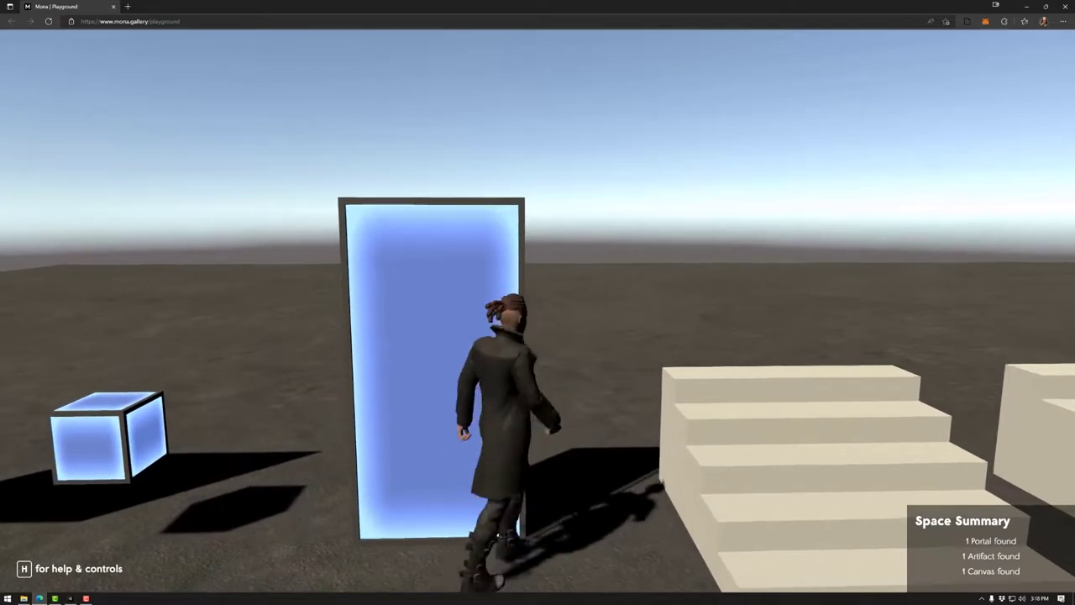
Step: Walk the avatar to the artifact cube and test its collider
key("s")
key("a")
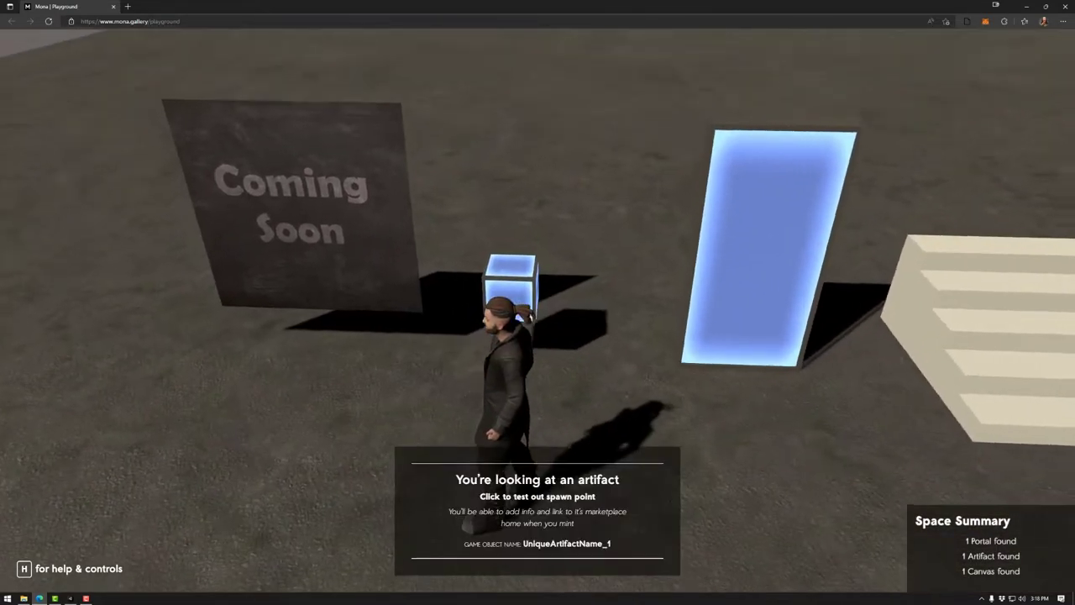
key("w")
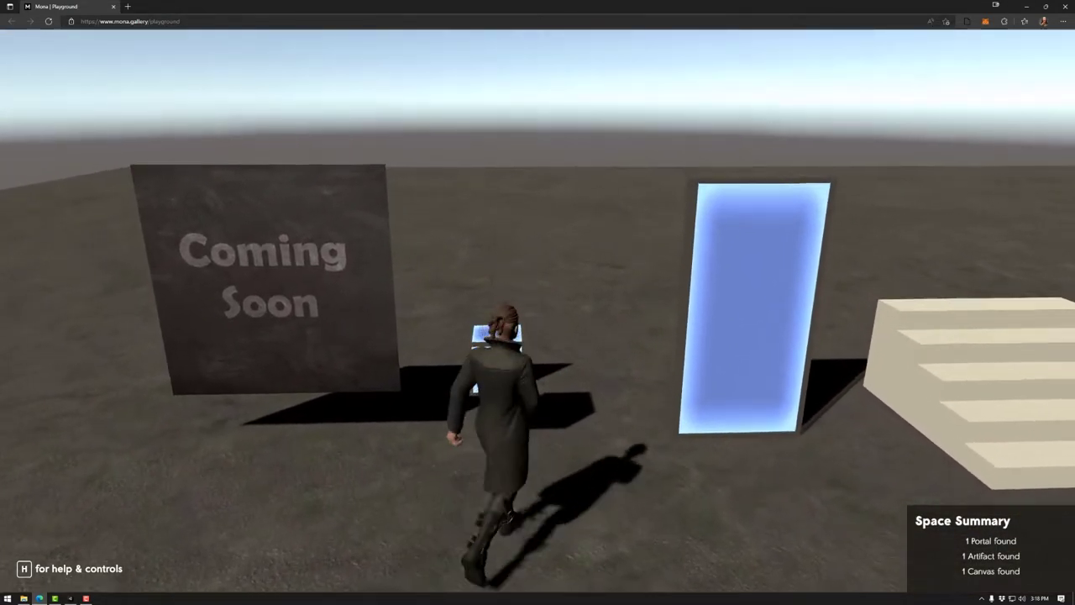
key("w")
key("d")
key("w")
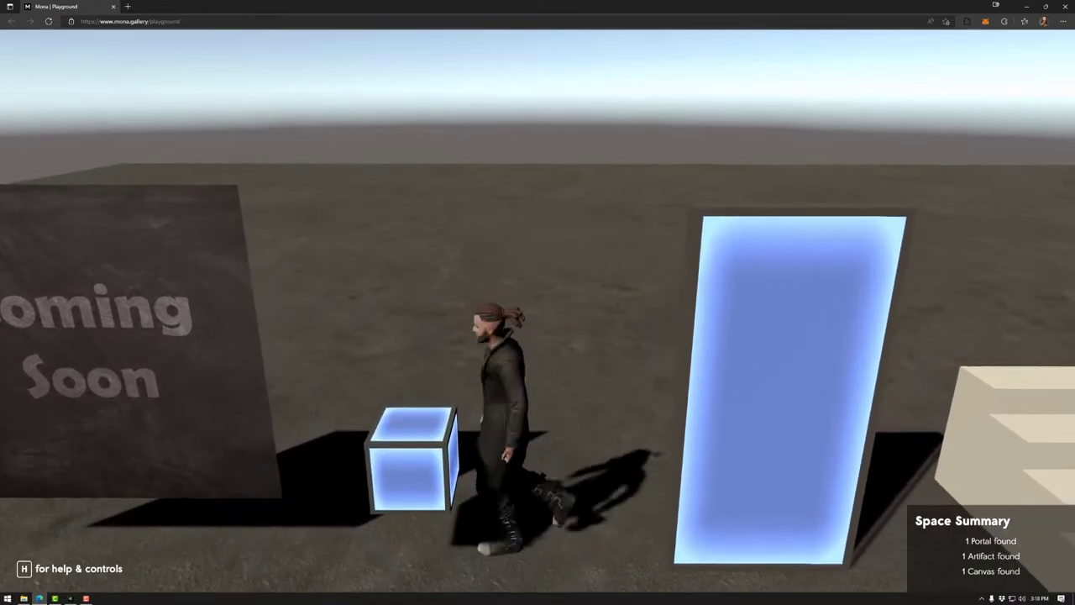
Step: Walk the avatar from the artifact cube to the Coming Soon canvas and test the canvas collider
key("s")
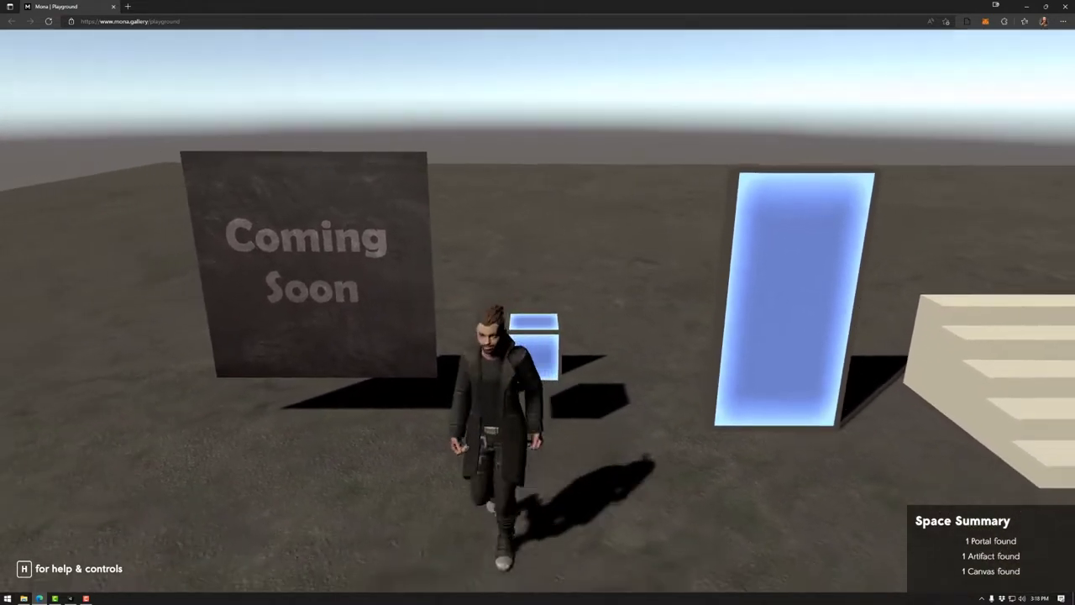
key("a")
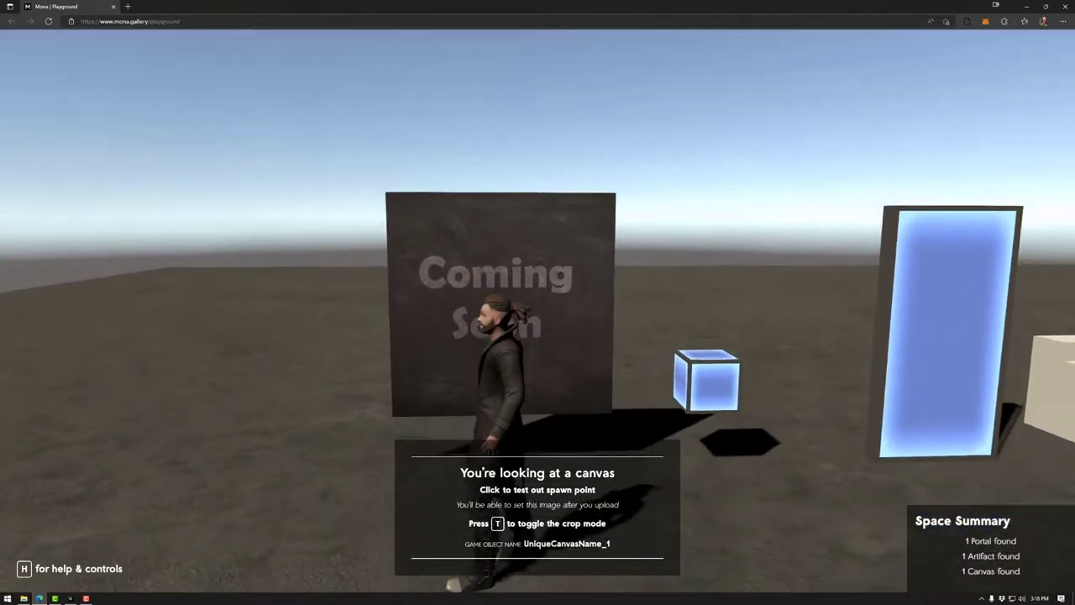
key("a")
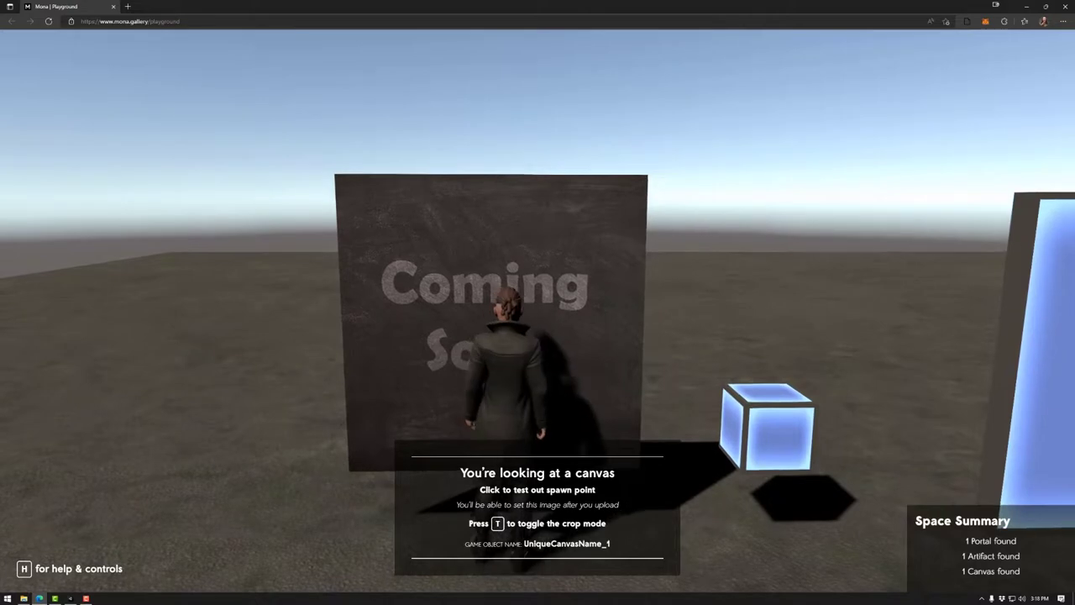
key("s")
key("a")
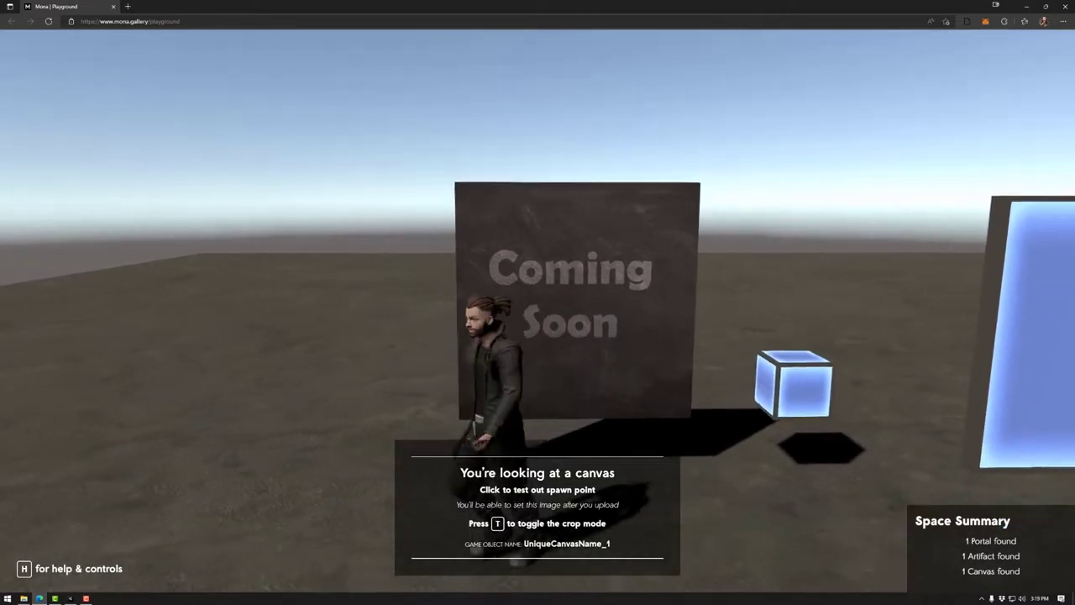
key("w")
key("w")
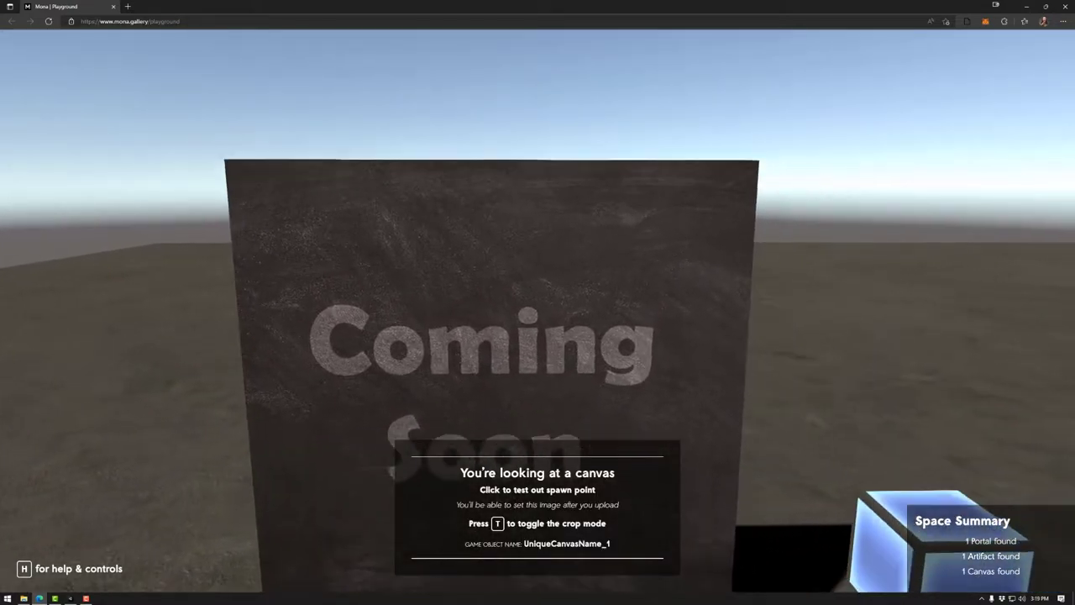
Step: Back the avatar away from the canvas and run it up to the canvas again to retest the collider
key("s")
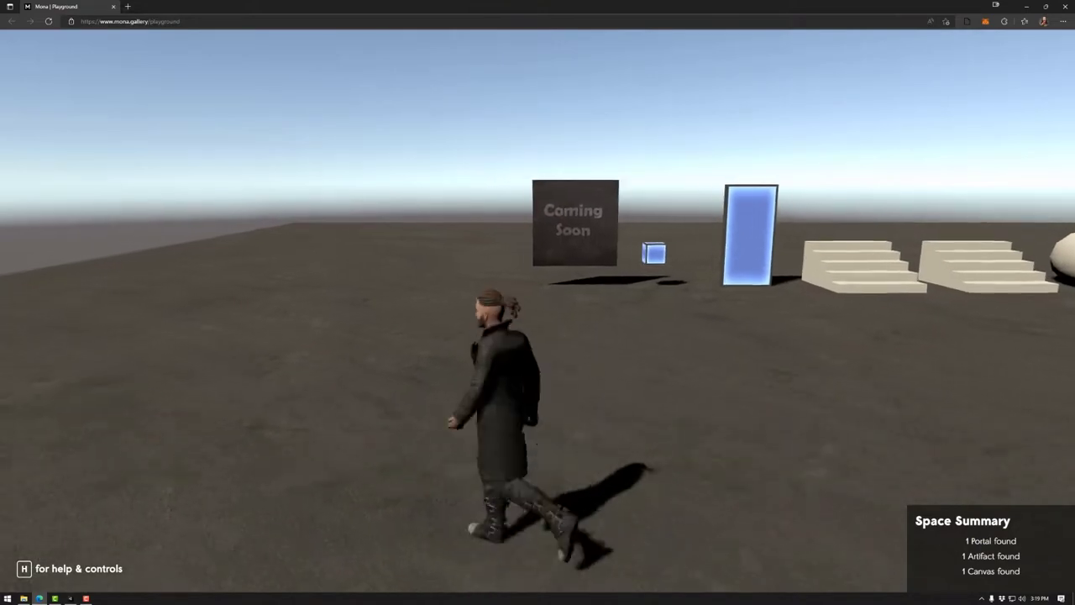
key("w")
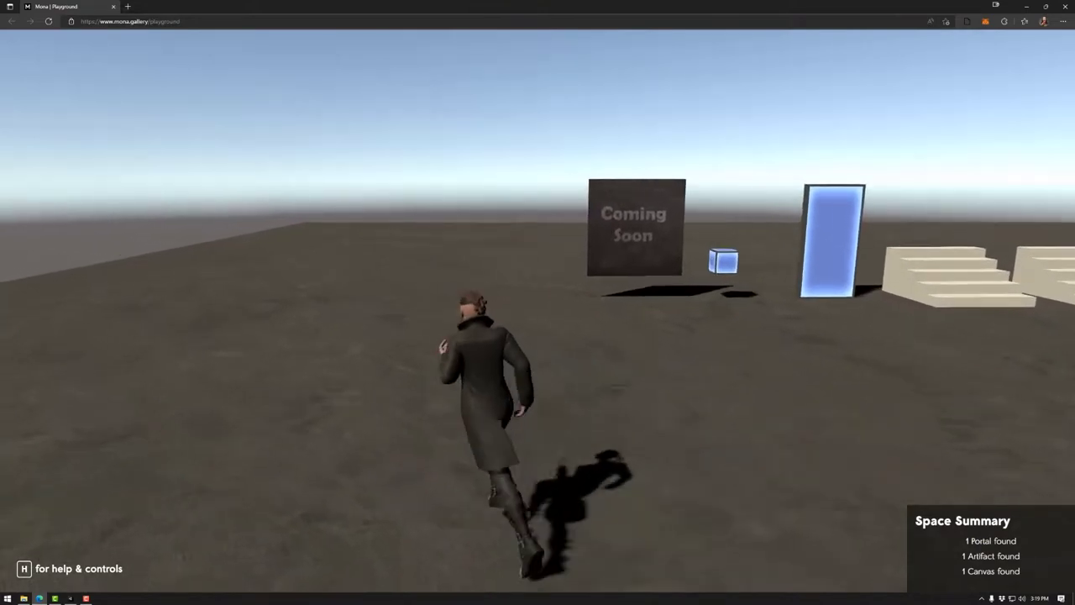
key("s")
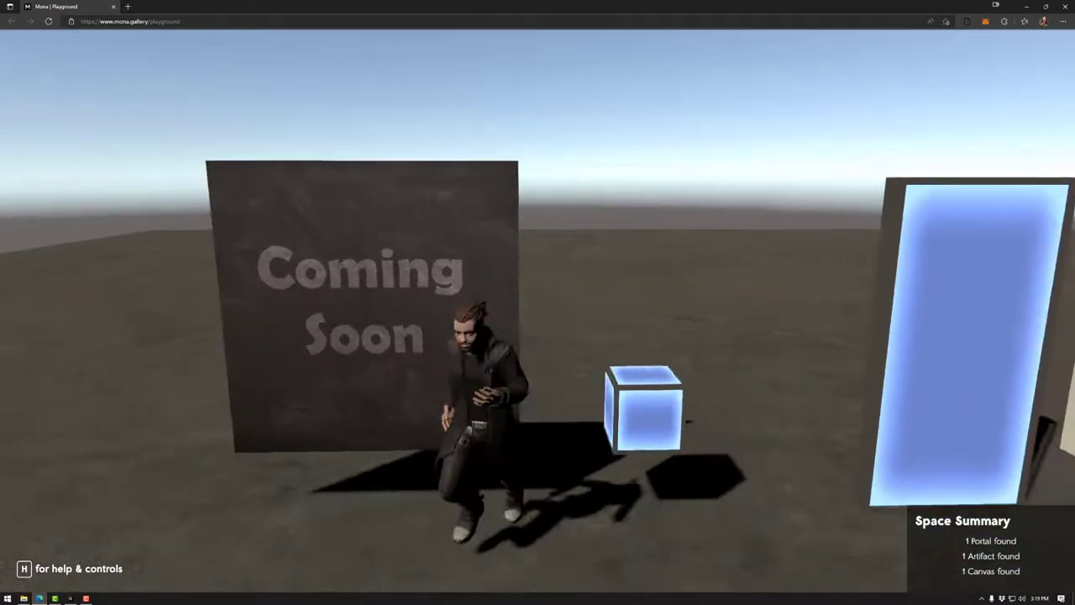
key("a")
key("w")
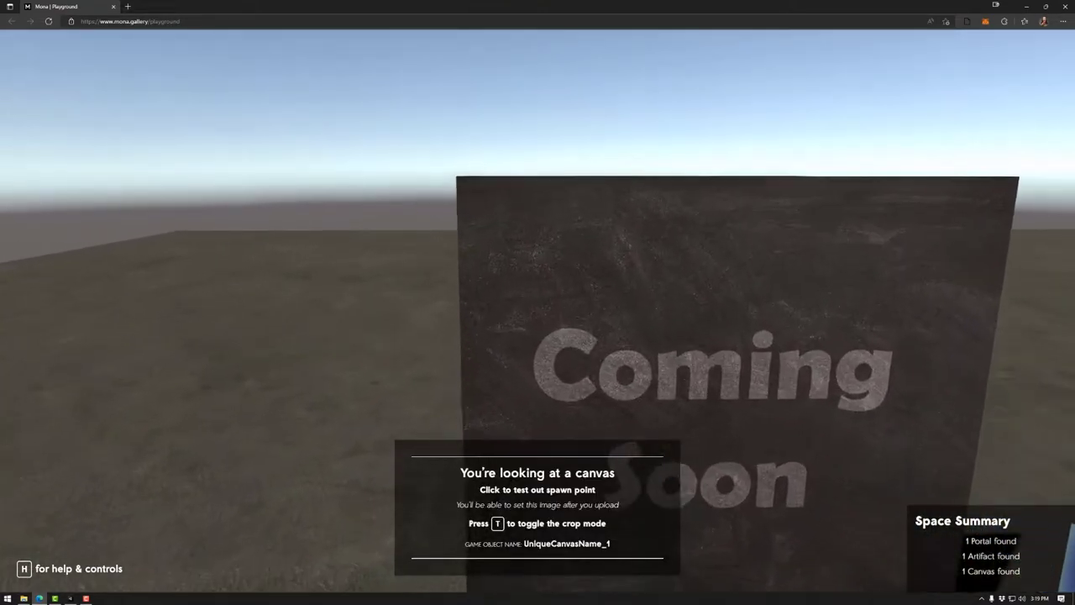
key("s")
key("w")
key("w")
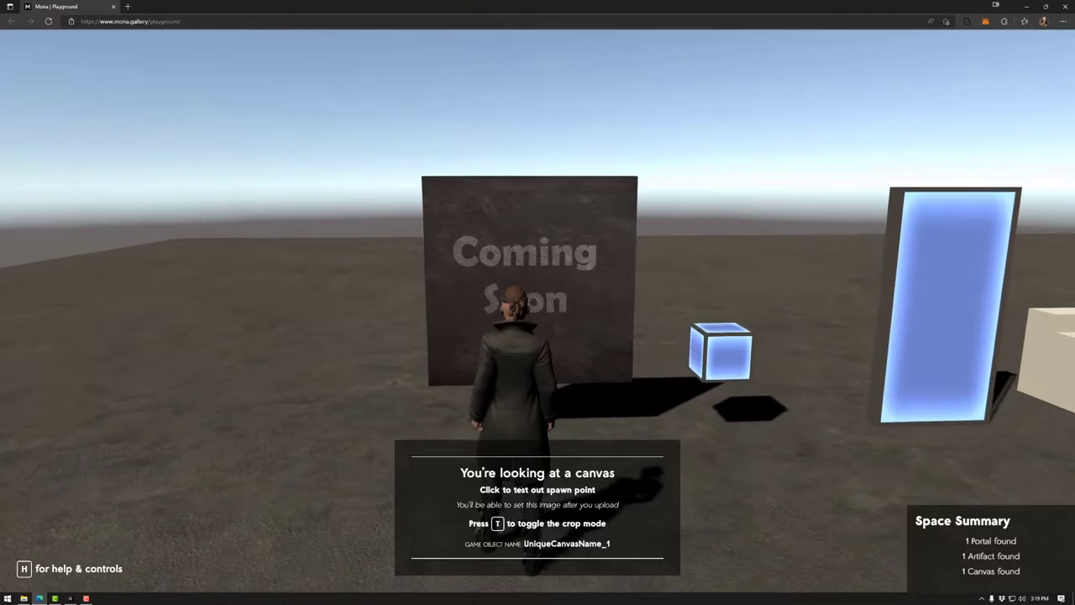
Step: Move the avatar away from the canvas to view the canvas, cube, portal, both stairs and curve together
key("d")
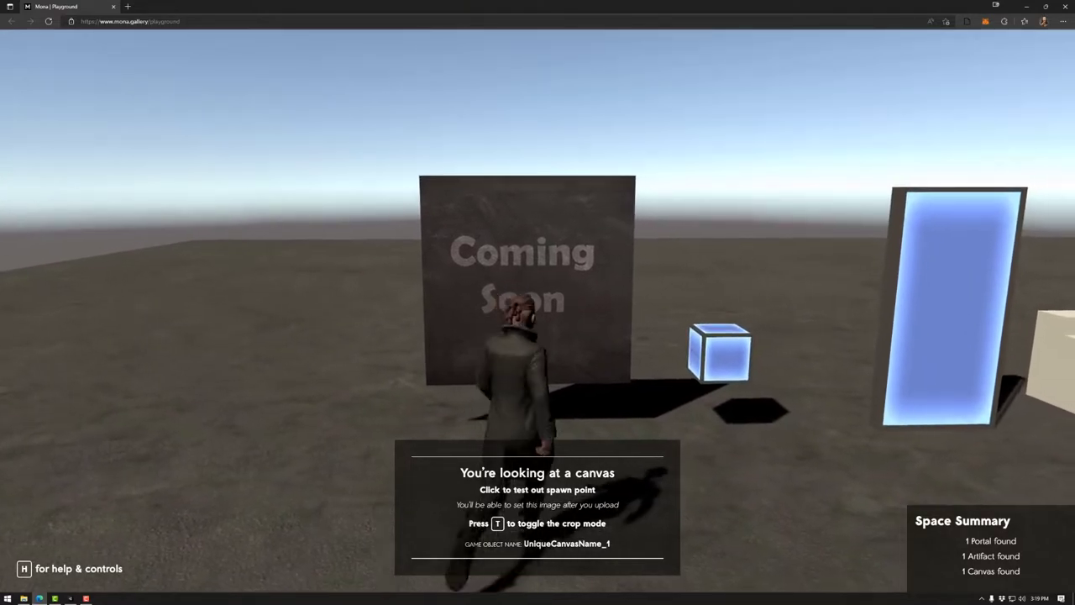
key("a")
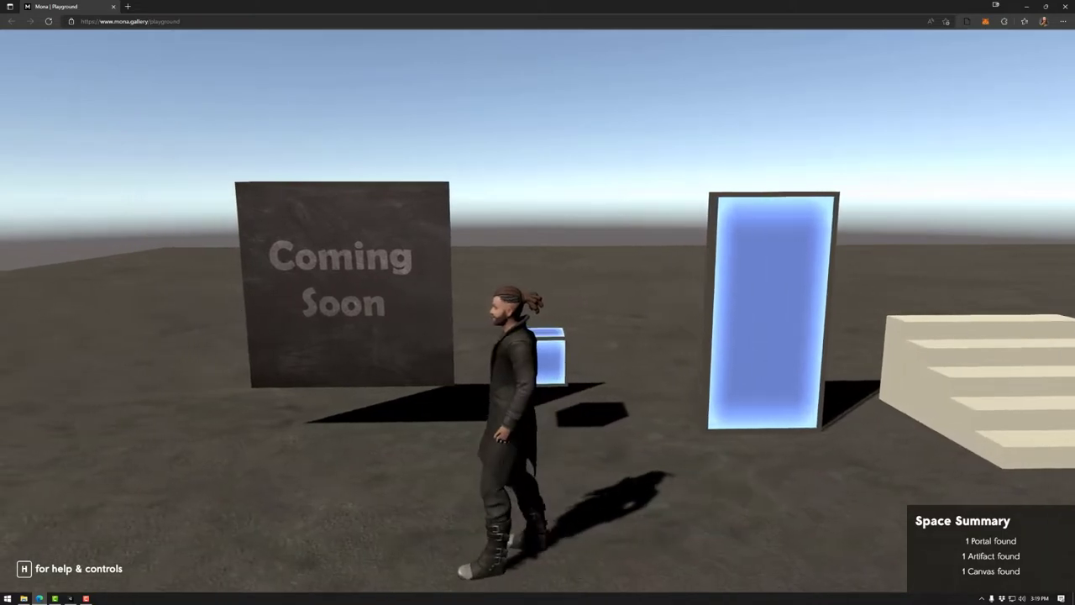
key("a")
key("d")
key("s")
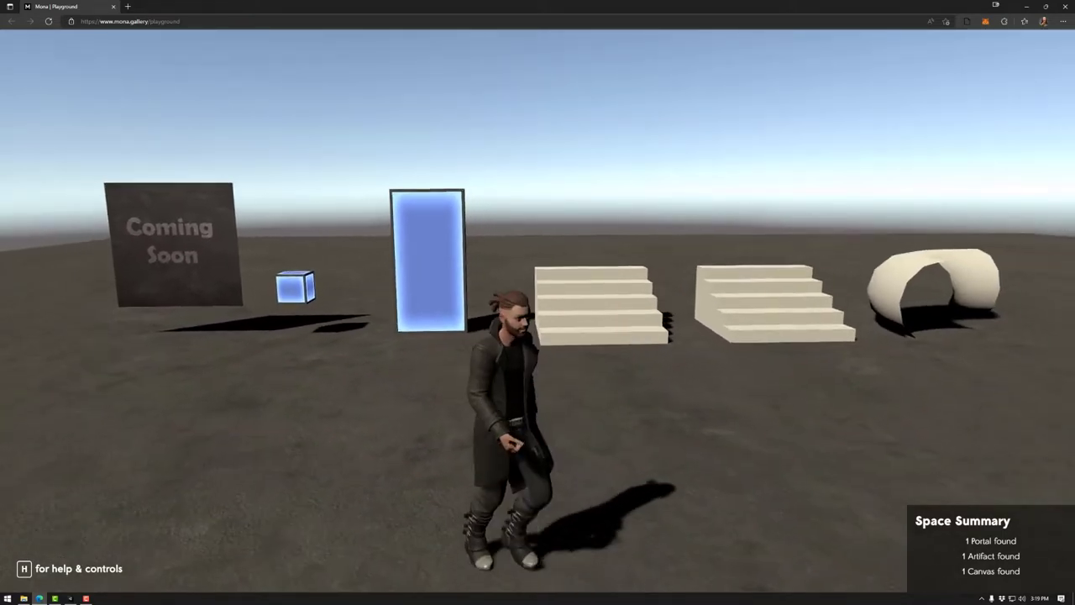
key("d")
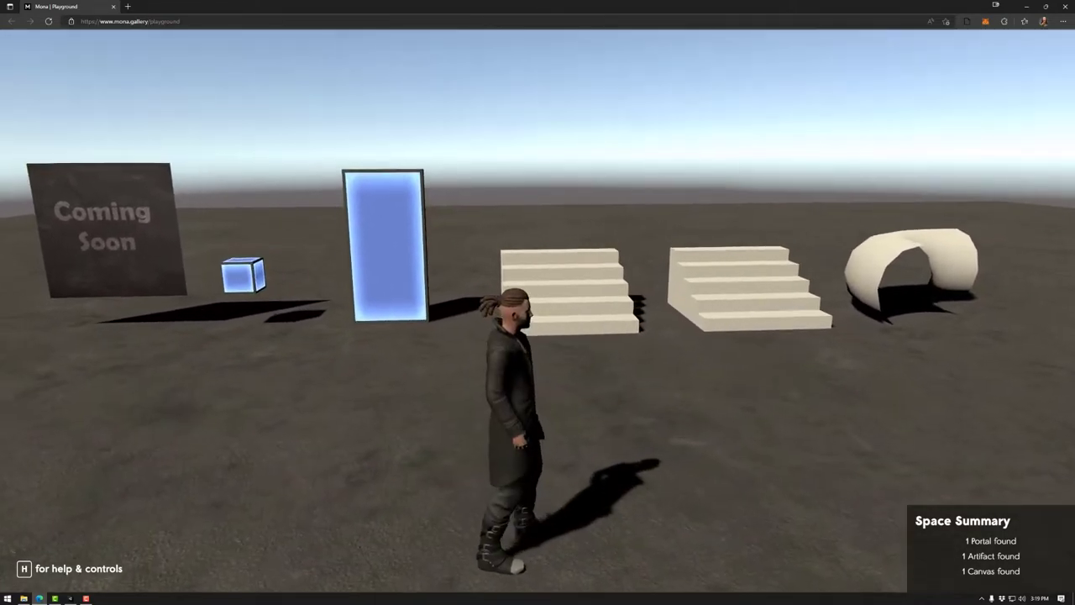
Step: Run the avatar to the gap between the stairs and the curve, and return to the open ground facing the stairs
key("w")
key("d")
key("w")
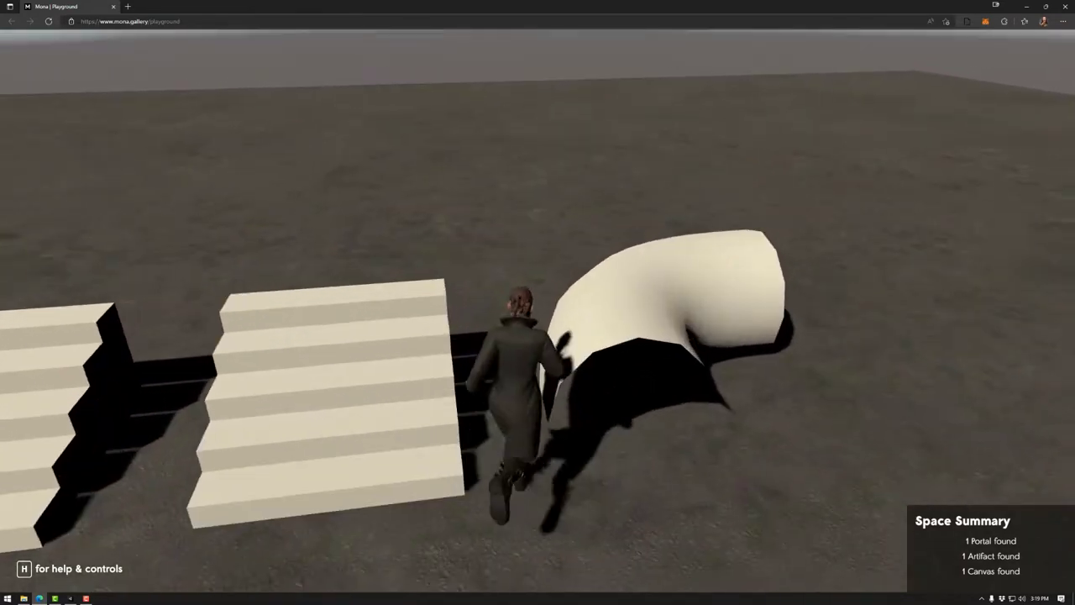
key("s")
key("a")
key("a")
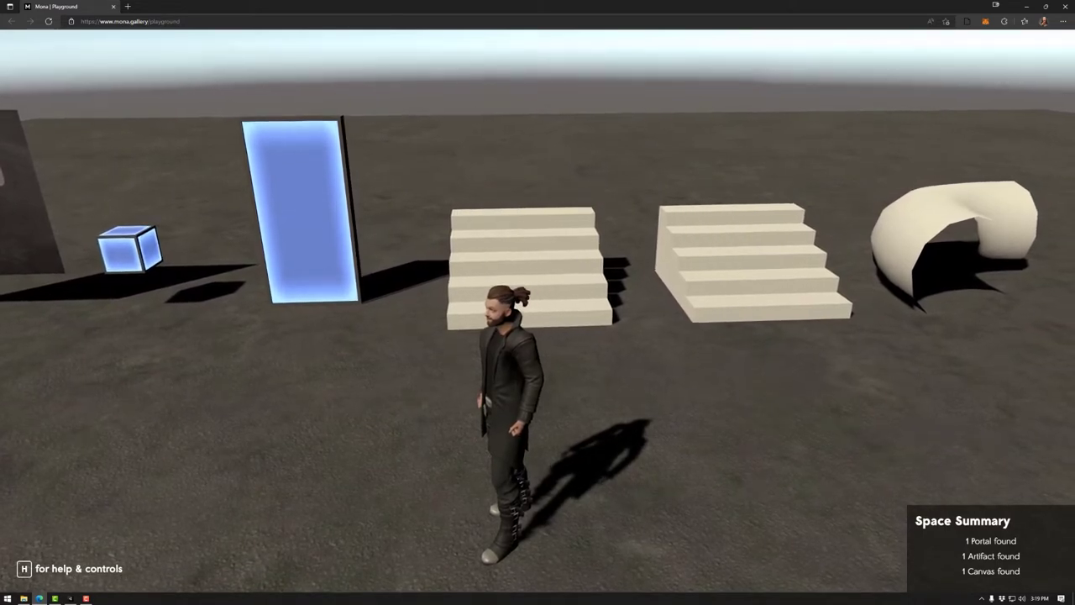
Step: Run the avatar up to the canvas once more and back to the area in front of the stairs
key("a")
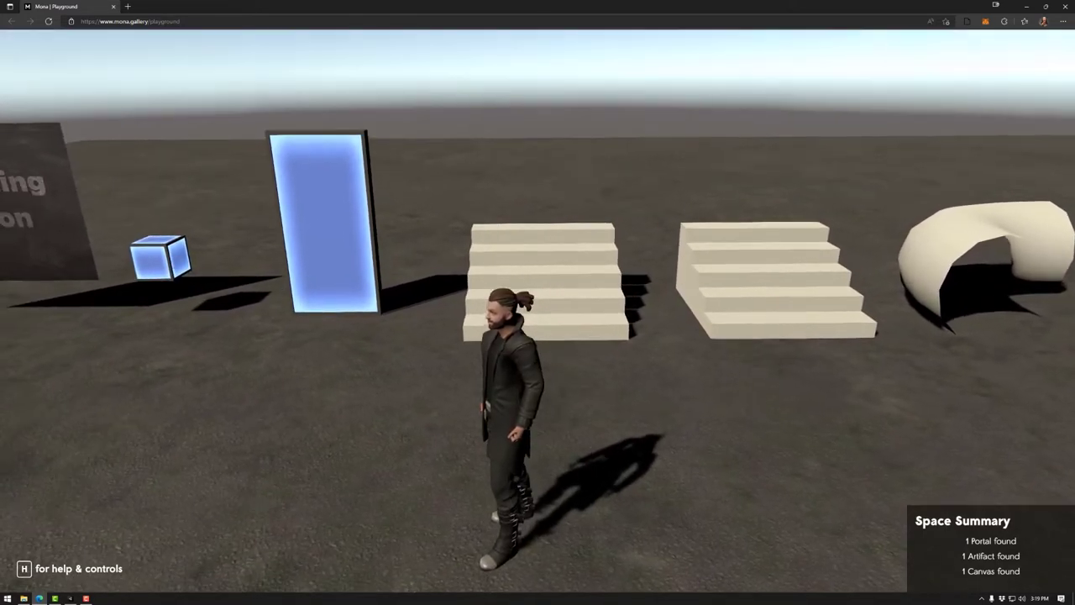
key("w")
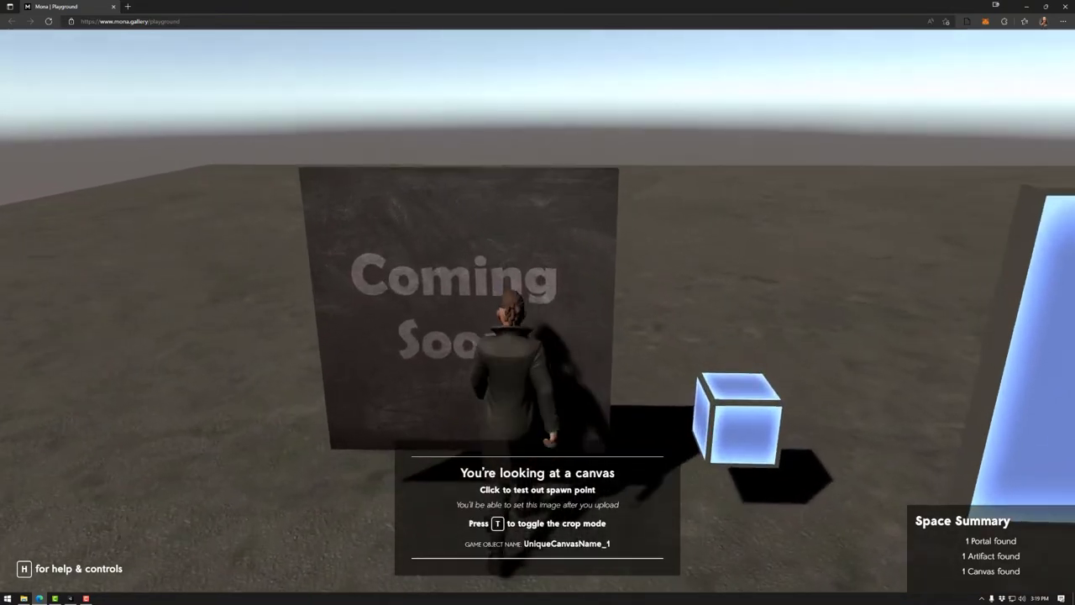
key("s")
key("d")
key("d")
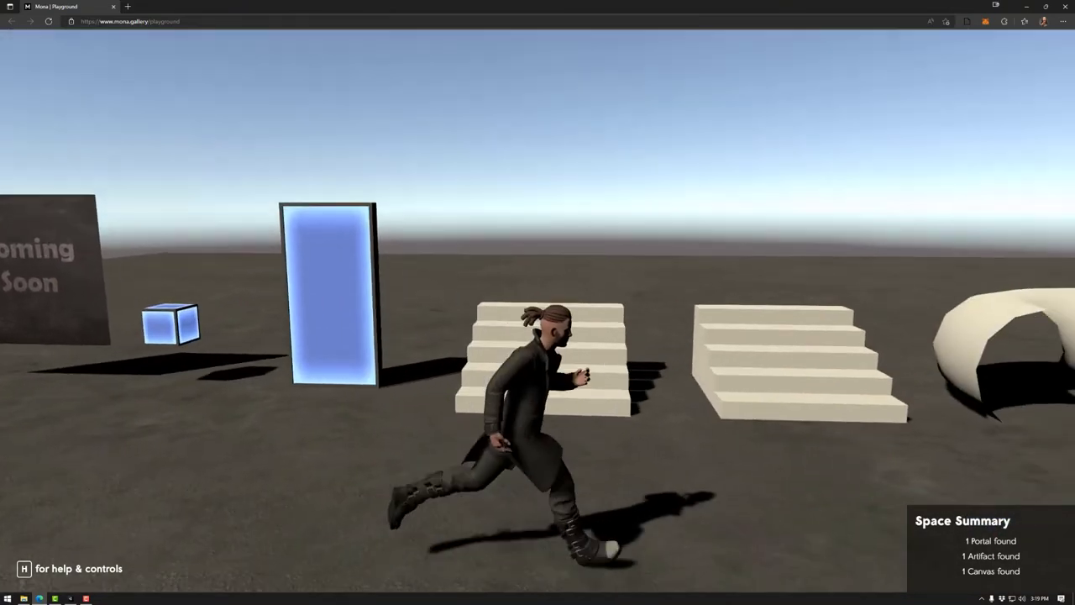